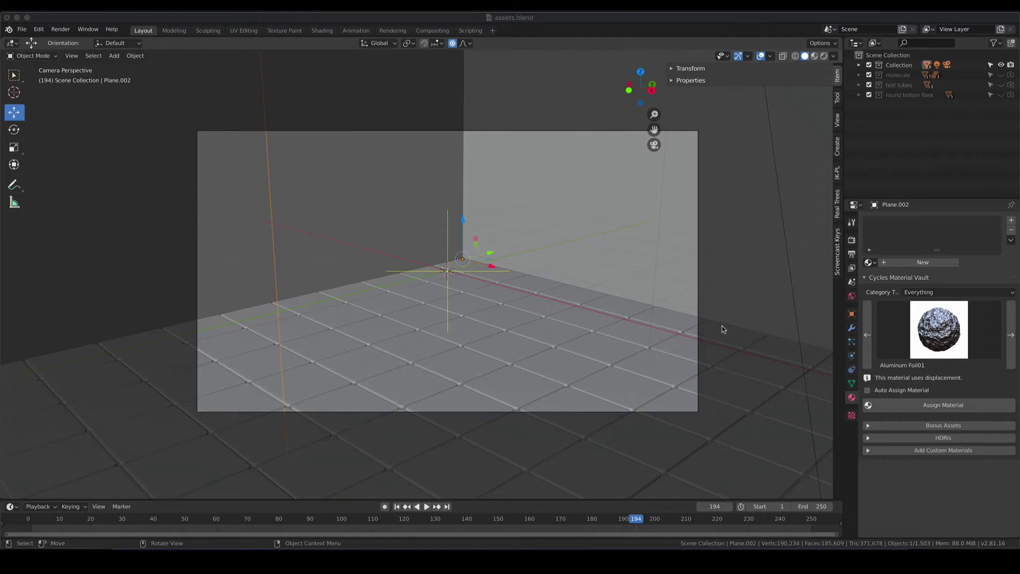
Add a text object at the origin and replace its default text with the word 'TEXT'
{"action": "left_click", "coordinate": [596, 356]}
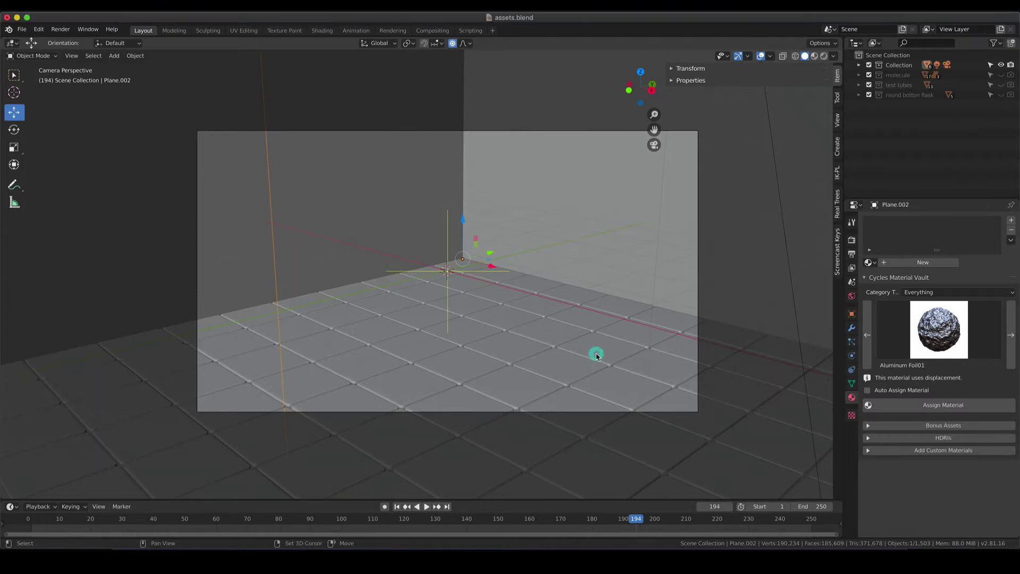
{"action": "key", "text": "shift+a"}
{"action": "mouse_move", "coordinate": [598, 355]}
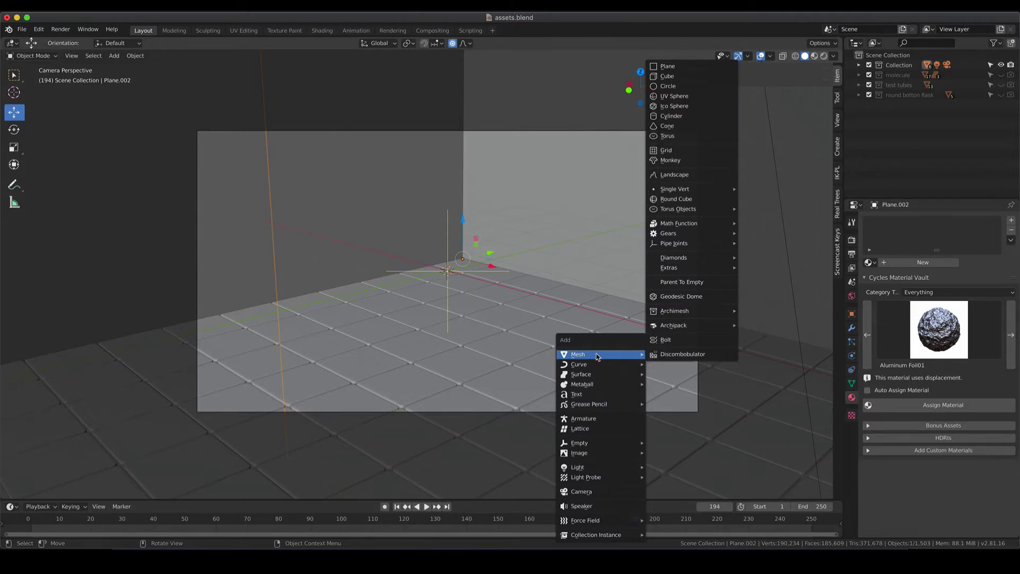
{"action": "left_click", "coordinate": [601, 396]}
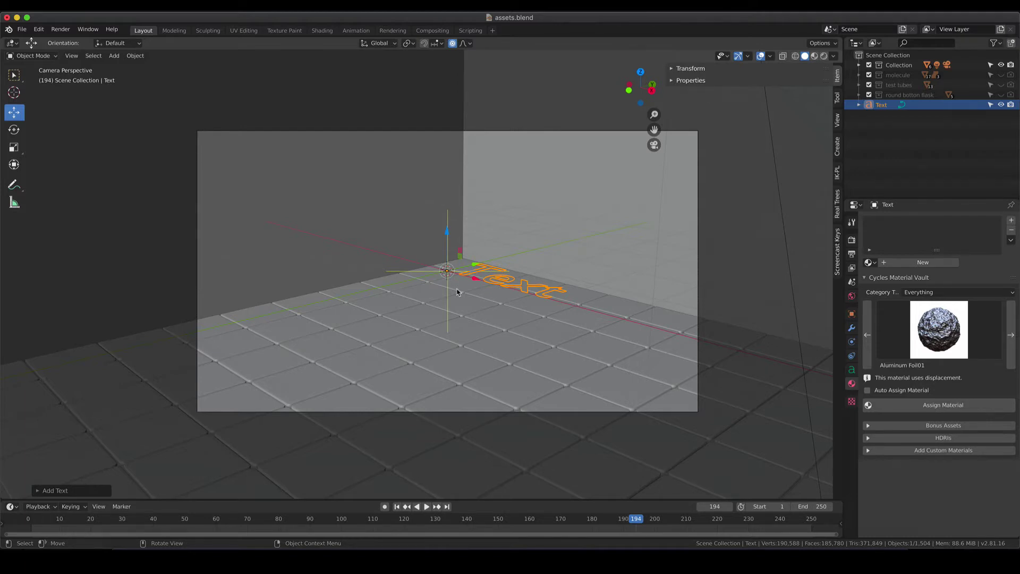
{"action": "key", "text": "Tab"}
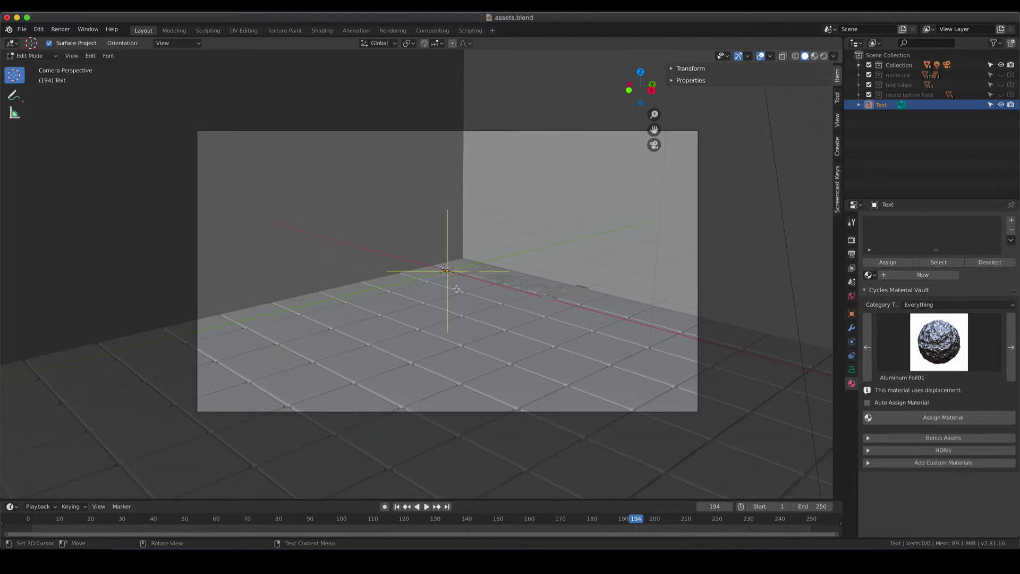
{"action": "key", "text": "BackSpace"}
{"action": "key", "text": "BackSpace"}
{"action": "key", "text": "BackSpace"}
{"action": "key", "text": "BackSpace"}
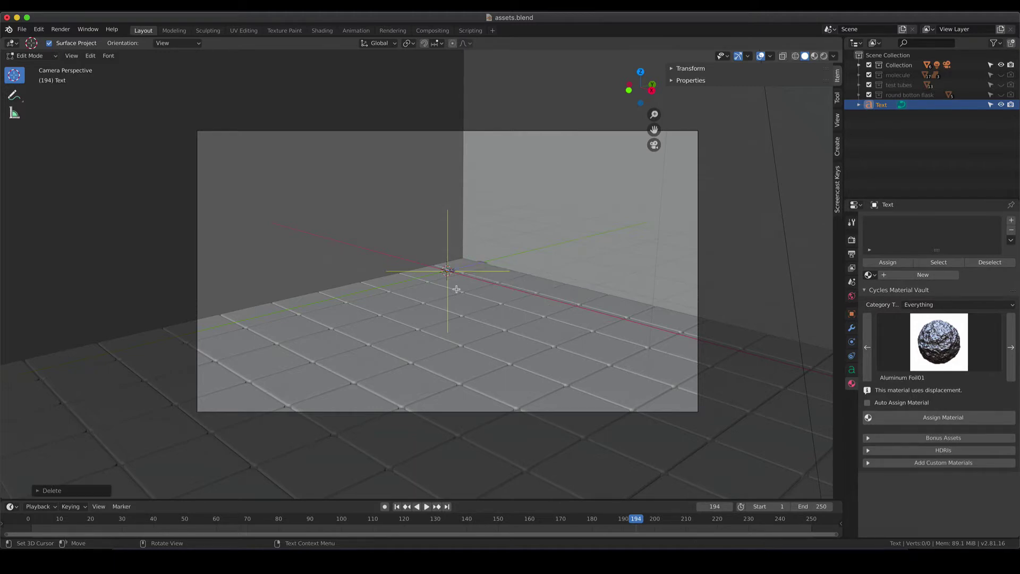
{"action": "key", "text": "shift"}
{"action": "type", "text": "Chemistry"}
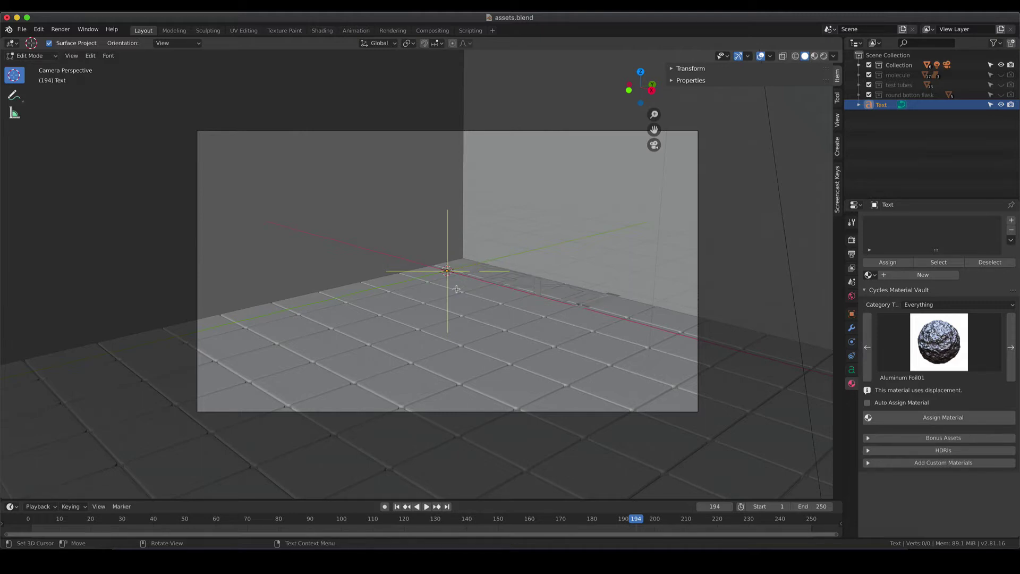
{"action": "key", "text": "Tab"}
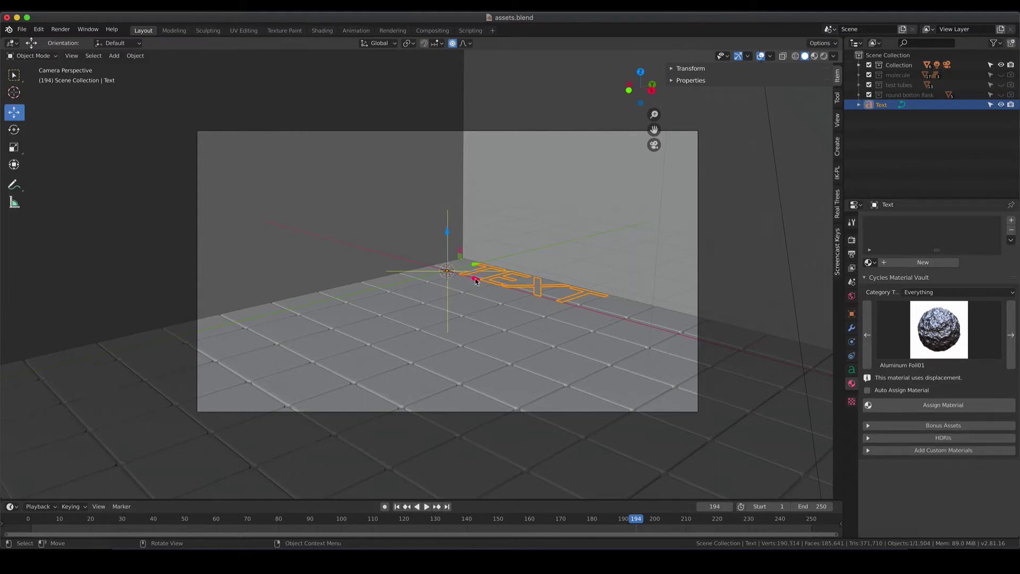
Rotate the text object 90 degrees with r90 so it stands upright
{"action": "key", "text": "g"}
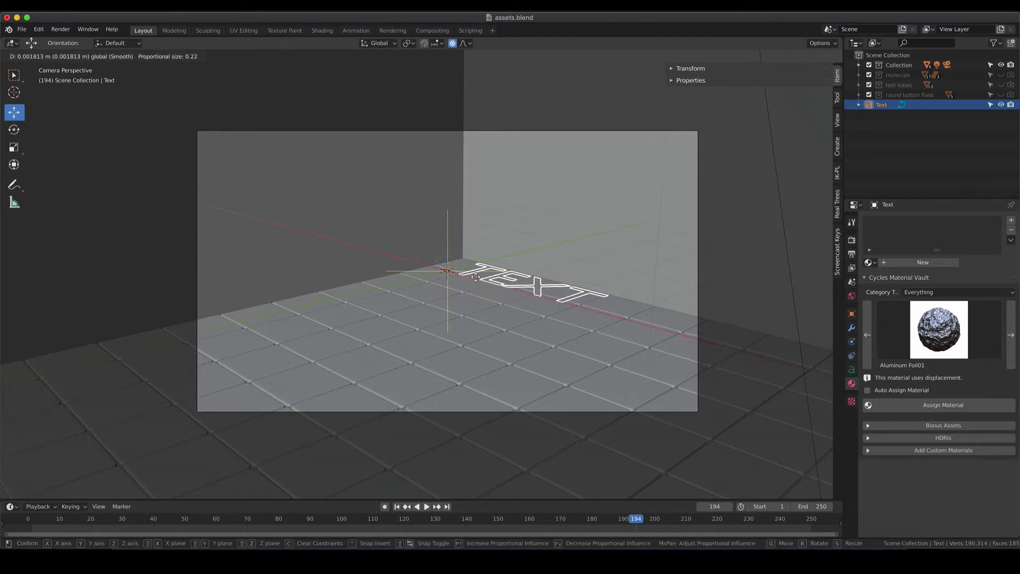
{"action": "type", "text": "r90"}
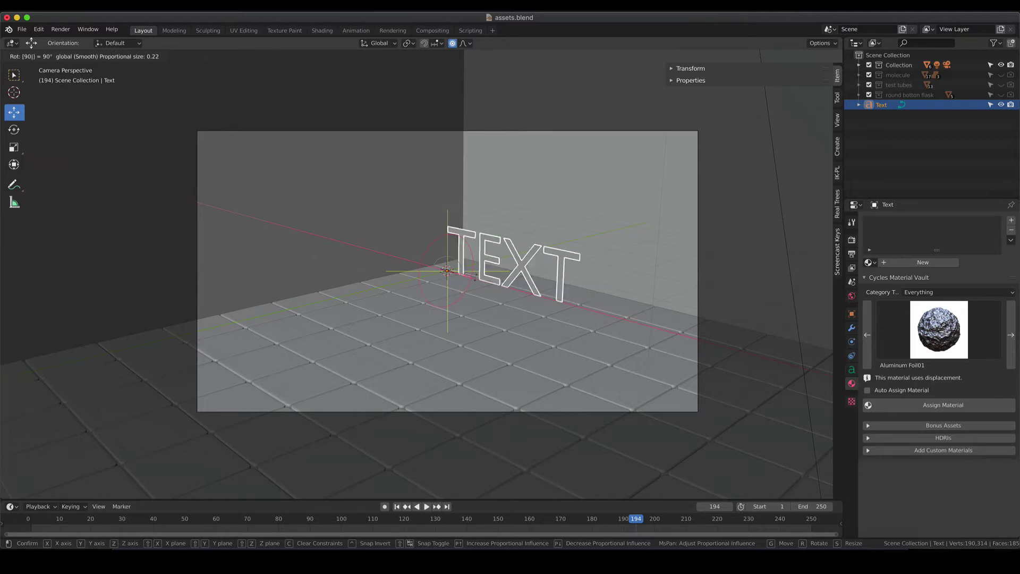
{"action": "key", "text": "Return"}
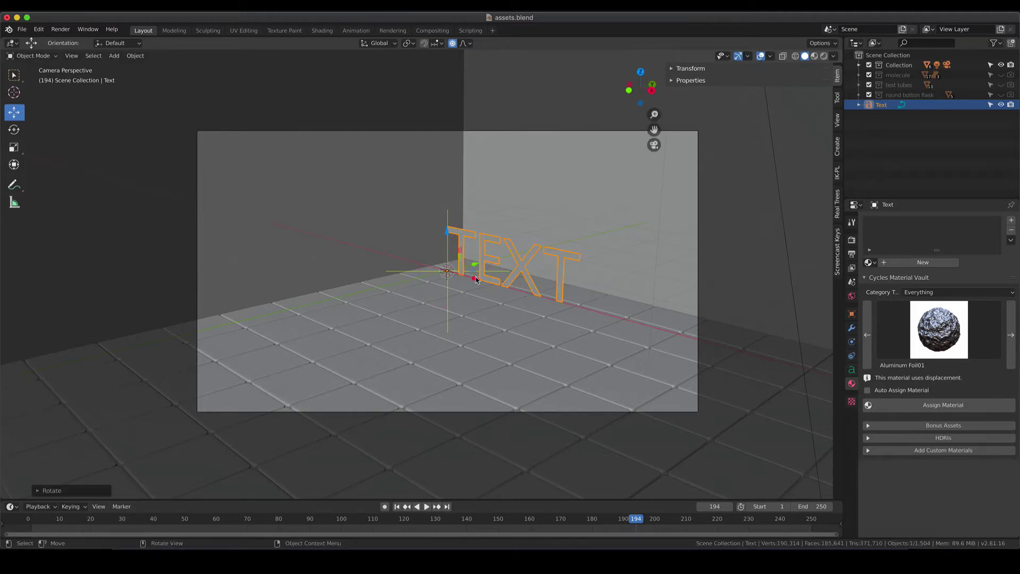
Set the text's Geometry Extrude value to 0.1 m for solid 3D letters
{"action": "left_click", "coordinate": [852, 372]}
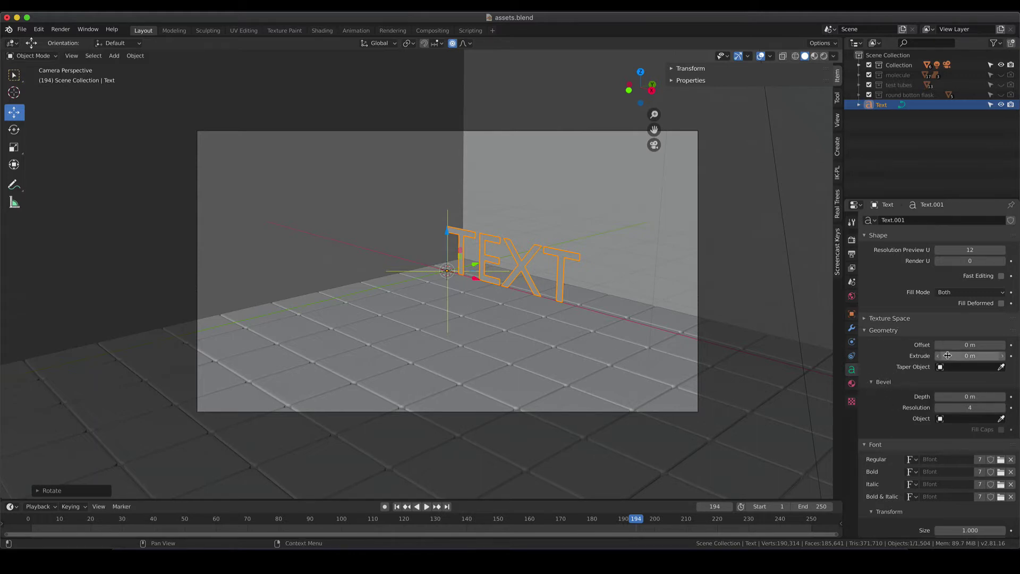
{"action": "mouse_move", "coordinate": [948, 356]}
{"action": "left_mouse_down"}
{"action": "mouse_move", "coordinate": [982, 356]}
{"action": "mouse_move", "coordinate": [962, 356]}
{"action": "left_mouse_up"}
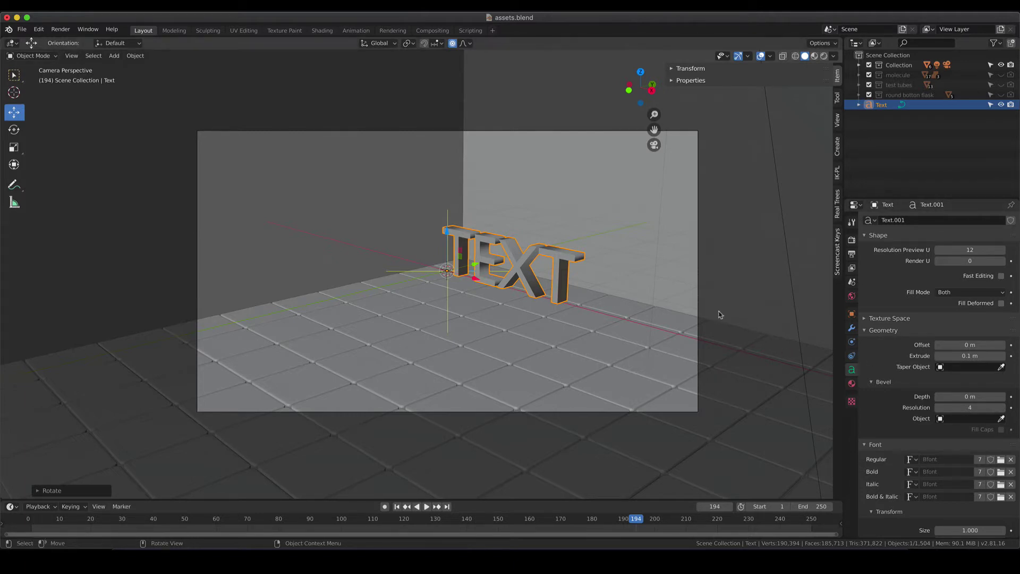
{"action": "scroll", "coordinate": [557, 266], "scroll_direction": "up", "scroll_amount": 1}
{"action": "scroll", "coordinate": [557, 266], "scroll_direction": "up", "scroll_amount": 5}
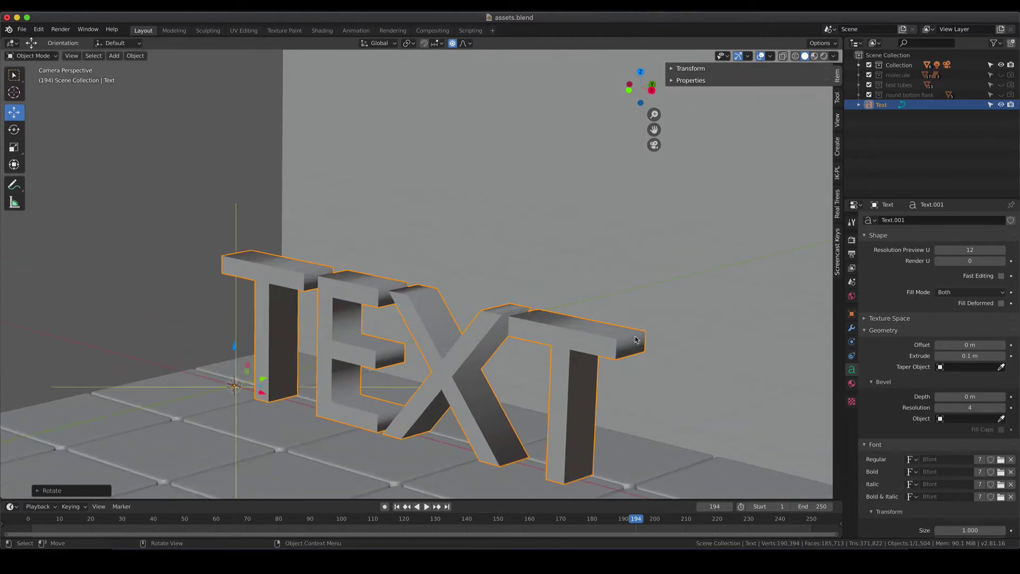
Add an Edge Split modifier with a 30° split angle to the TEXT object
{"action": "left_click", "coordinate": [852, 328]}
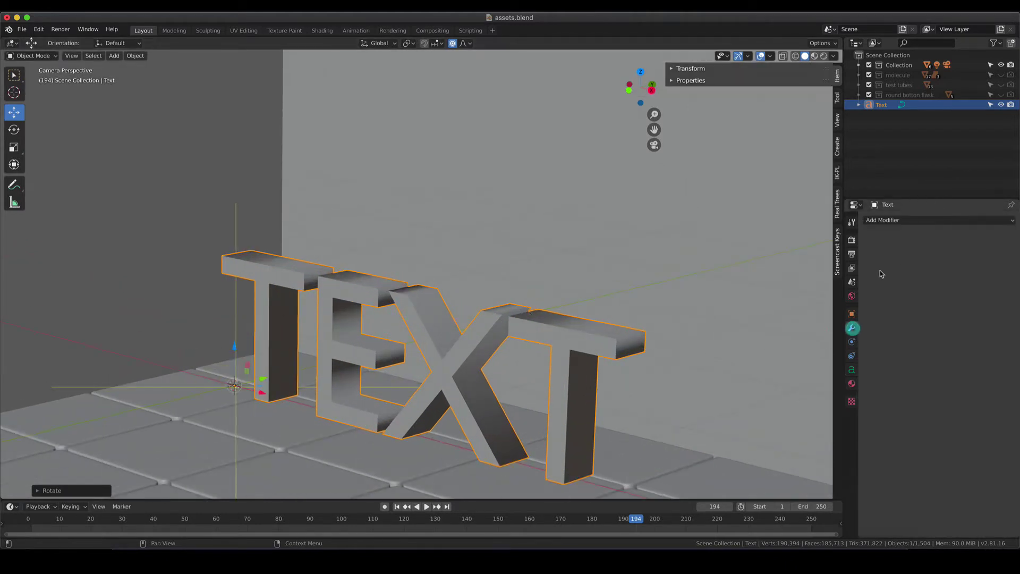
{"action": "left_click", "coordinate": [906, 220]}
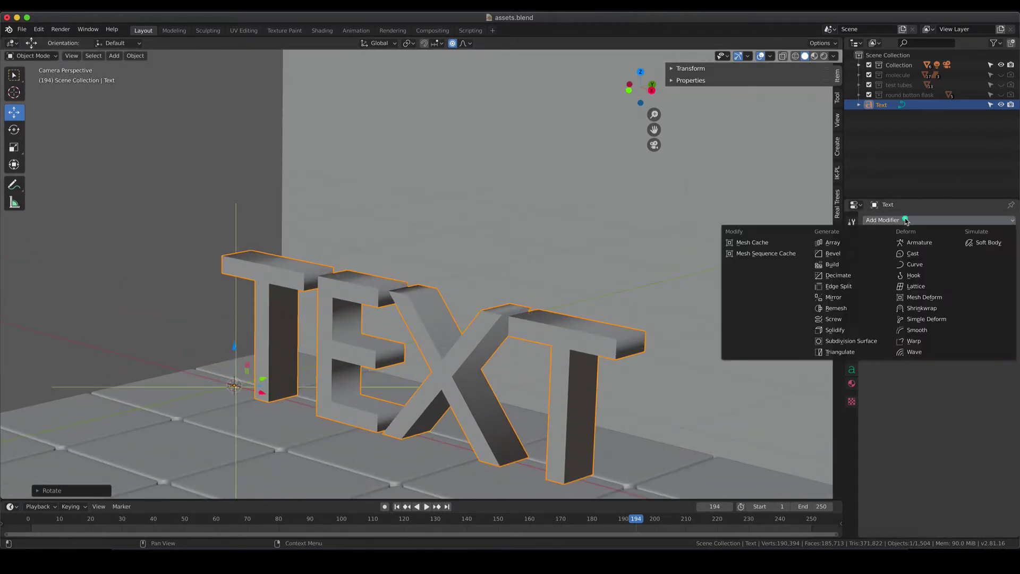
{"action": "left_click", "coordinate": [837, 286]}
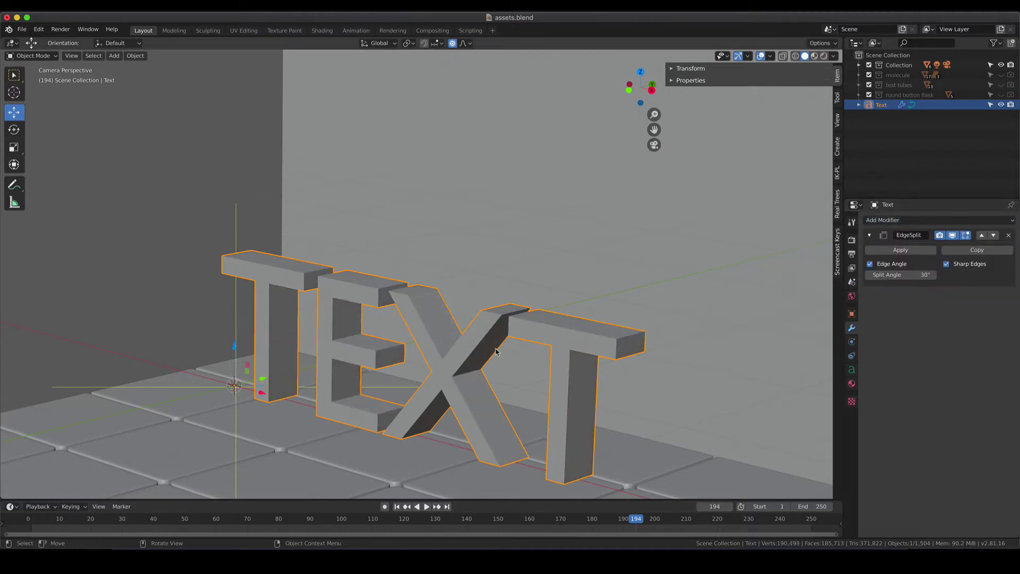
{"action": "scroll", "coordinate": [496, 352], "scroll_direction": "down", "scroll_amount": 5}
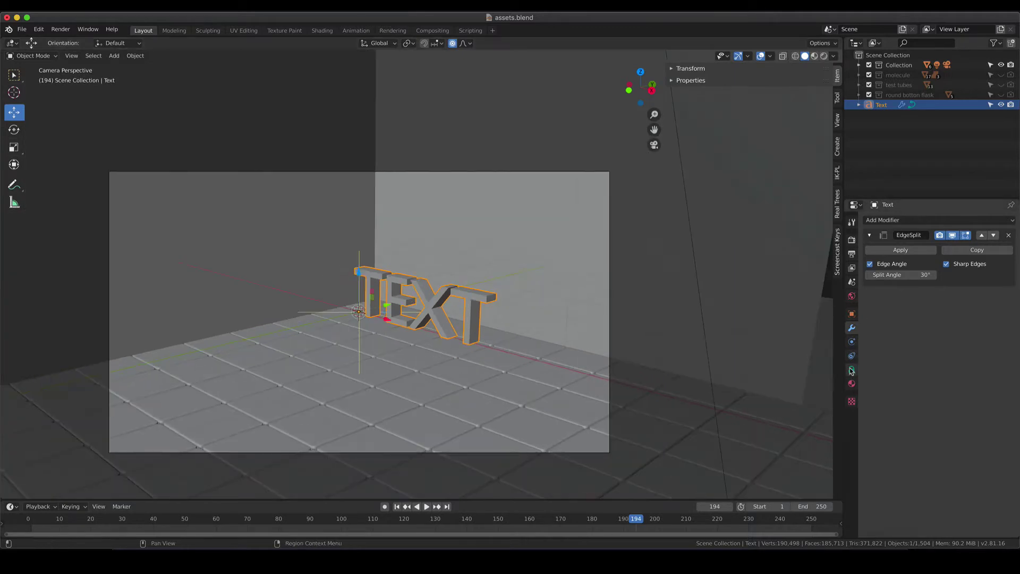
{"action": "left_click", "coordinate": [851, 370]}
{"action": "scroll", "coordinate": [909, 378], "scroll_direction": "down", "scroll_amount": 5}
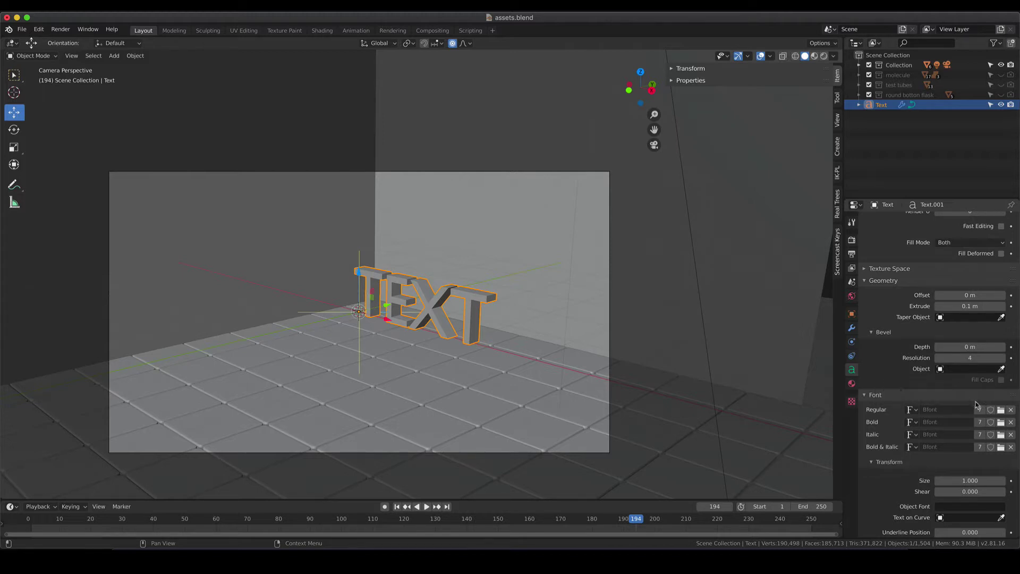
Load ChronicaPro-Black.otf from the Desktop's chronica pro folder as the regular font
{"action": "left_click", "coordinate": [1001, 411]}
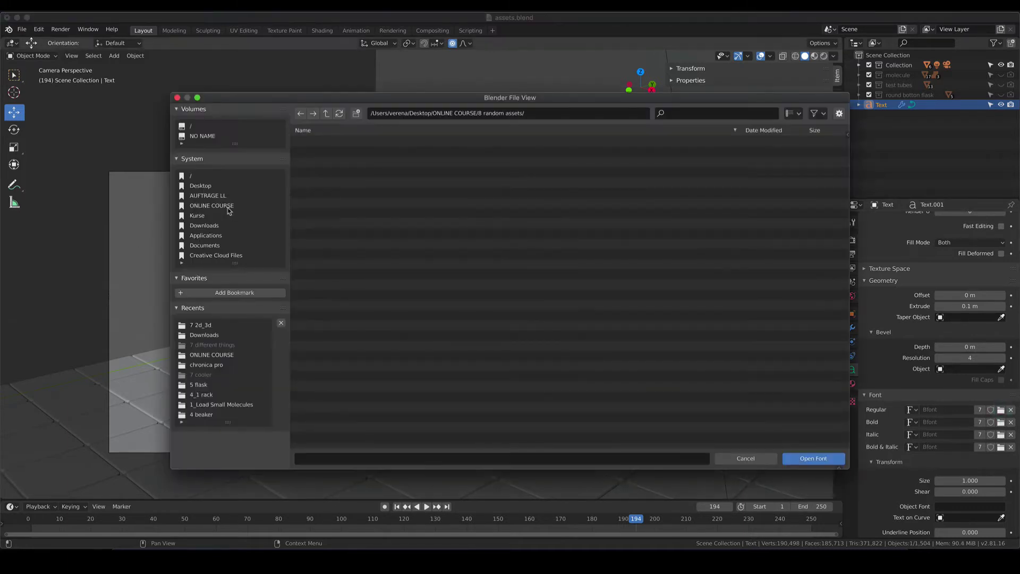
{"action": "left_click", "coordinate": [207, 186]}
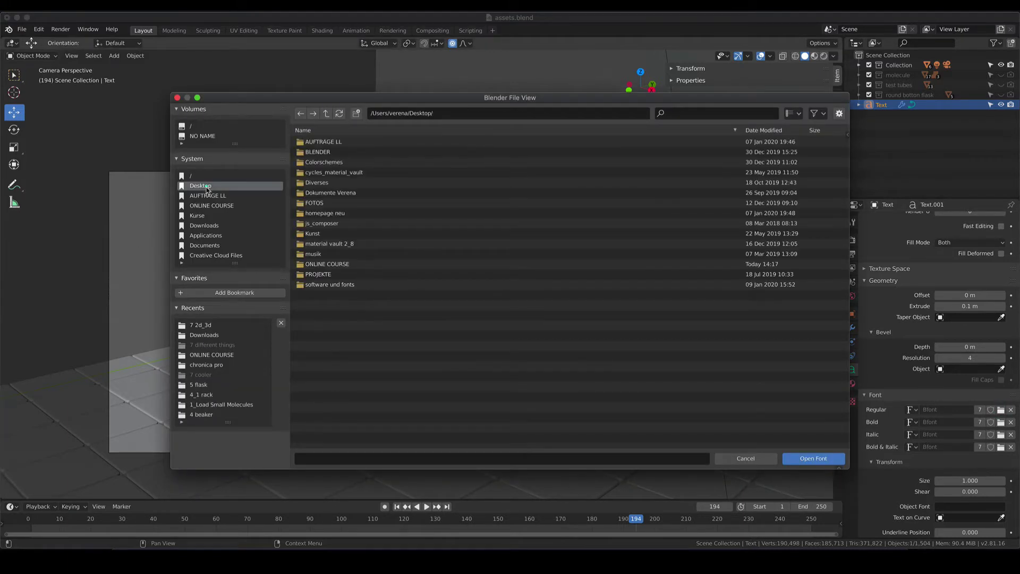
{"action": "left_click", "coordinate": [321, 286]}
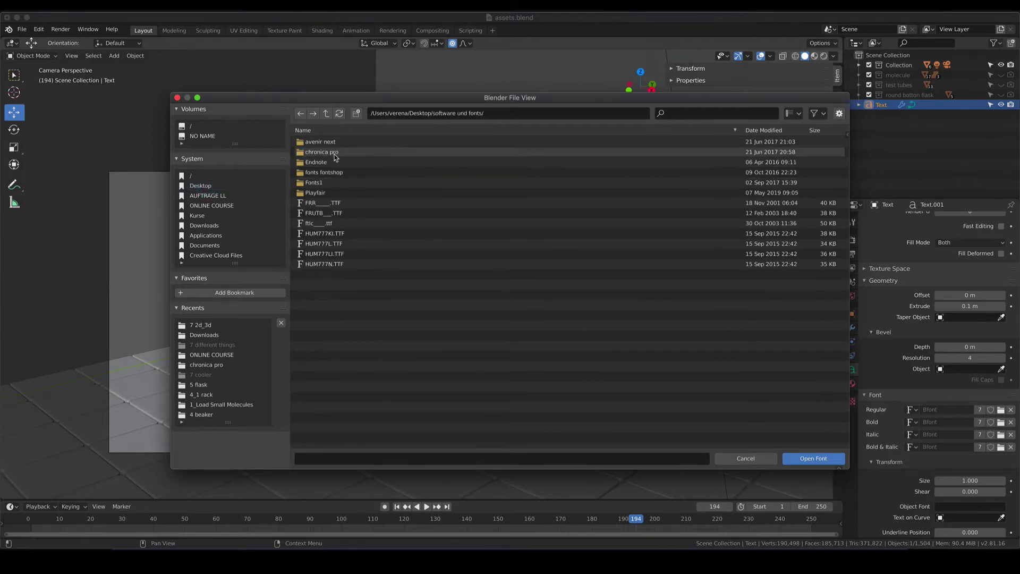
{"action": "left_click", "coordinate": [334, 153]}
{"action": "left_click", "coordinate": [365, 142]}
{"action": "left_click", "coordinate": [813, 458]}
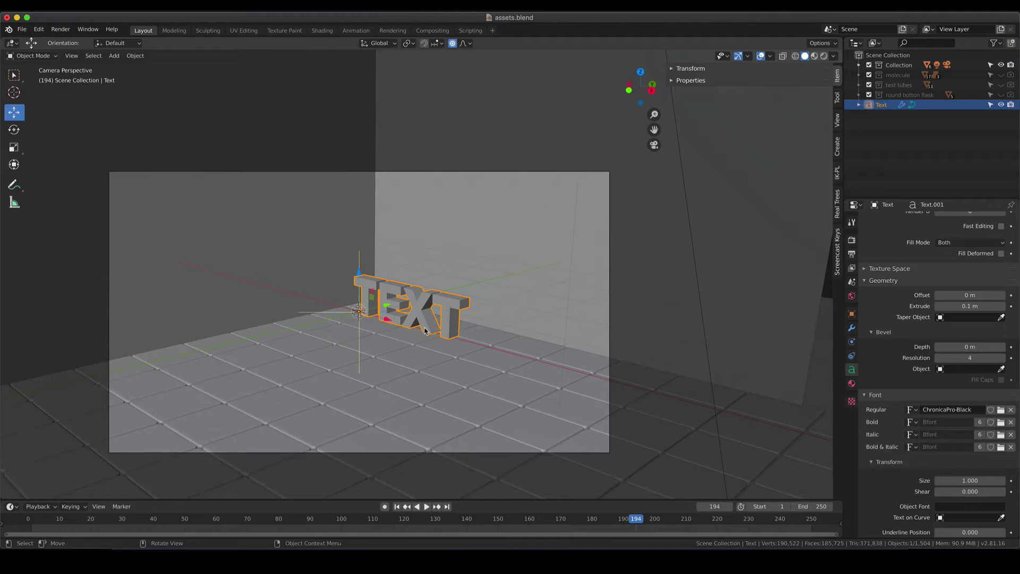
Give the TEXT a new blue Material.011, previewed in Rendered shading, then return to Solid
{"action": "key", "text": "z"}
{"action": "left_click", "coordinate": [484, 257]}
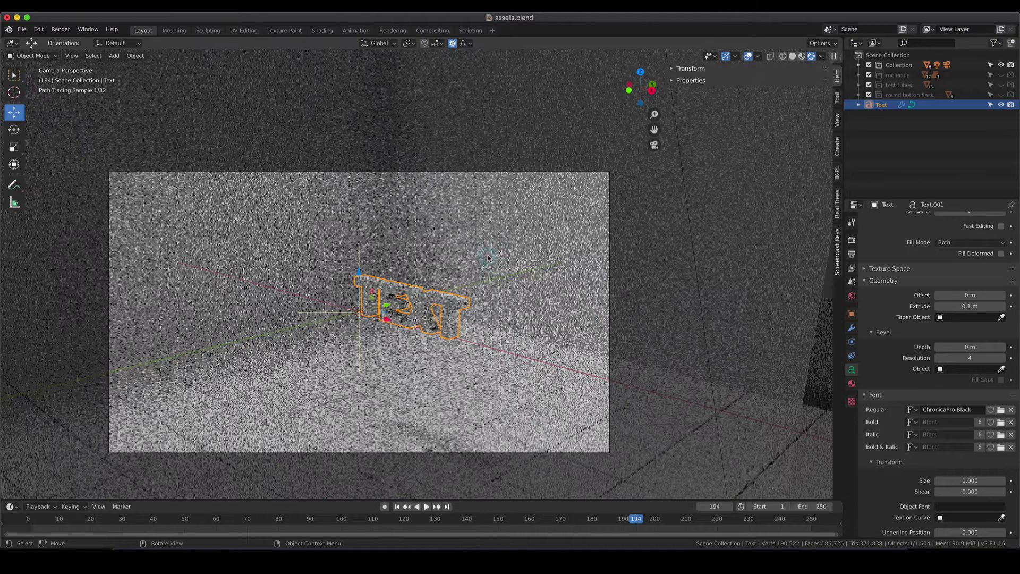
{"action": "left_click", "coordinate": [852, 383]}
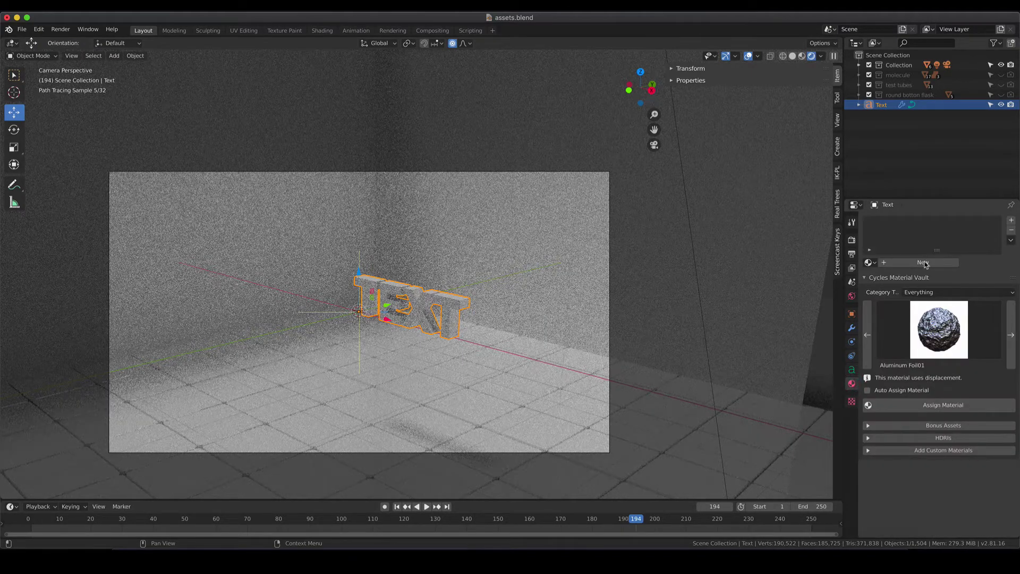
{"action": "left_click", "coordinate": [923, 262]}
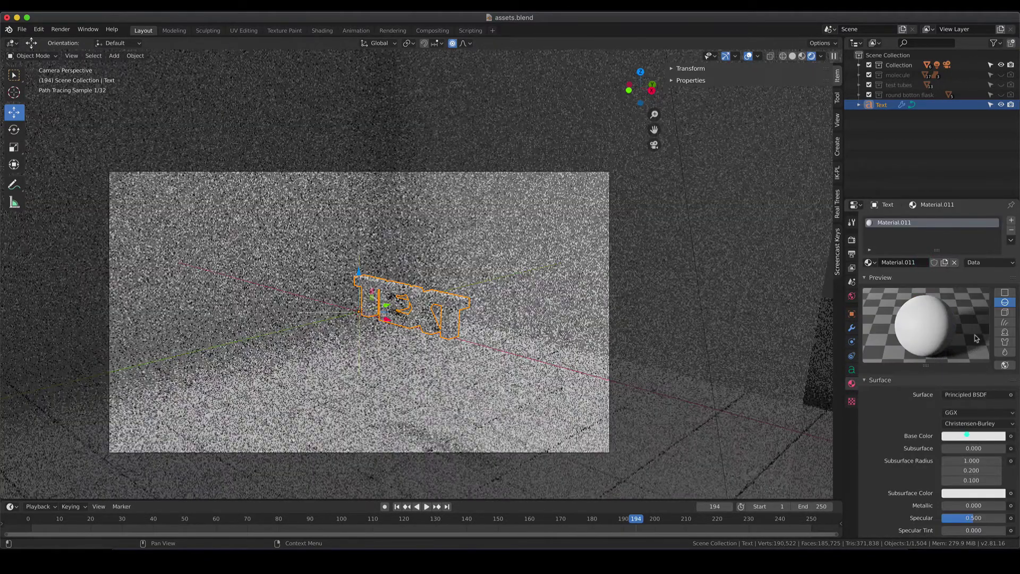
{"action": "left_click", "coordinate": [966, 436]}
{"action": "left_click", "coordinate": [928, 347]}
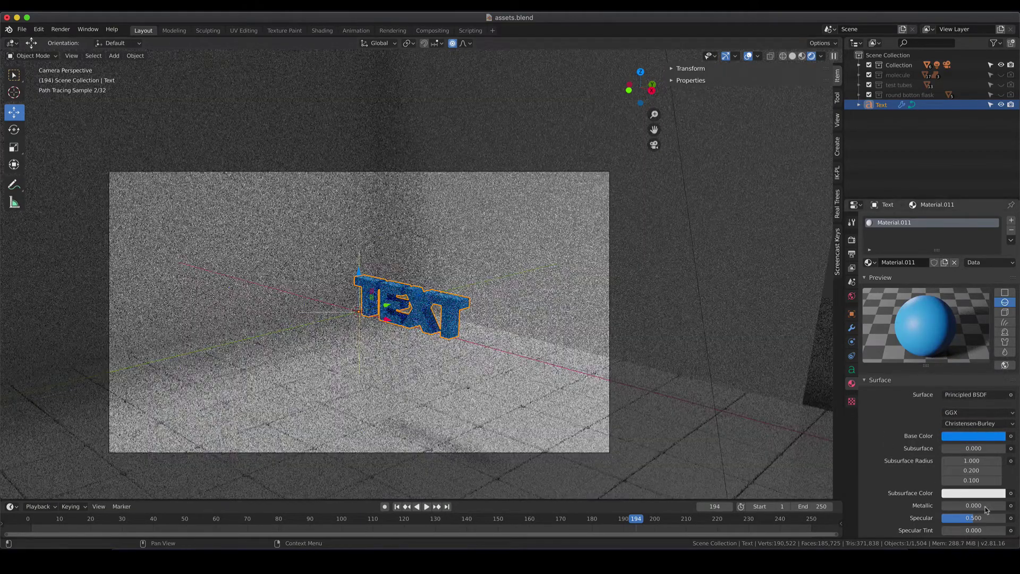
{"action": "scroll", "coordinate": [986, 513], "scroll_direction": "down", "scroll_amount": 3}
{"action": "left_click_drag", "start_coordinate": [973, 503], "coordinate": [846, 469]}
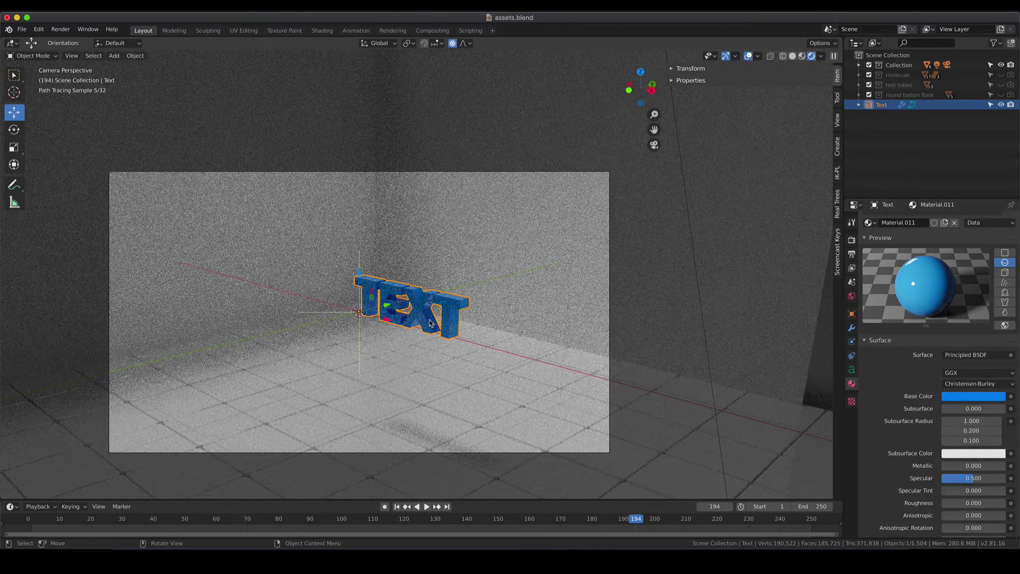
{"action": "key", "text": "z"}
{"action": "left_click", "coordinate": [500, 322]}
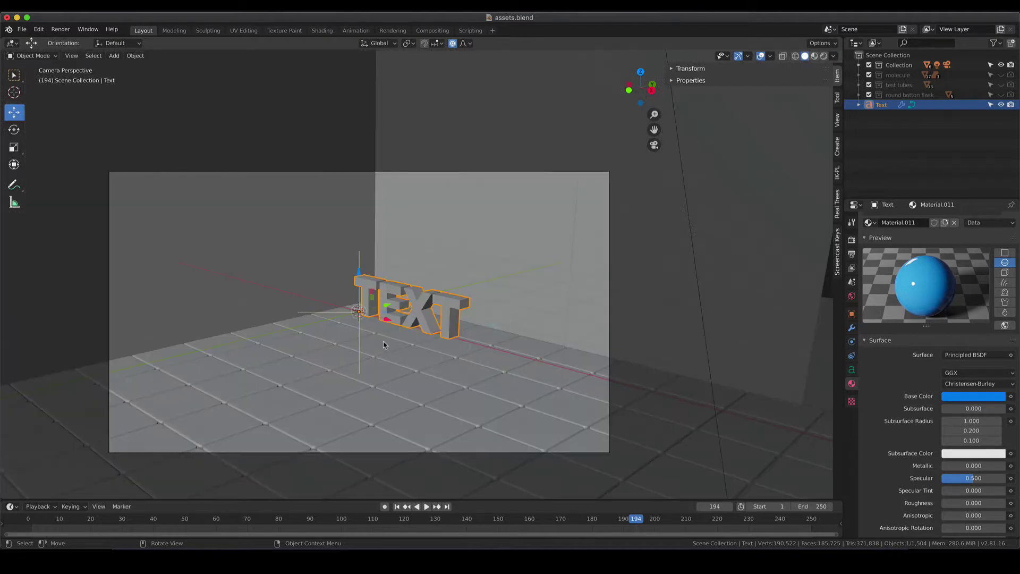
Resize the TEXT and reposition it along Z and X, settling it near the origin
{"action": "key", "text": "s"}
{"action": "key", "text": "Return"}
{"action": "key", "text": "g"}
{"action": "key", "text": "z"}
{"action": "left_click", "coordinate": [370, 381]}
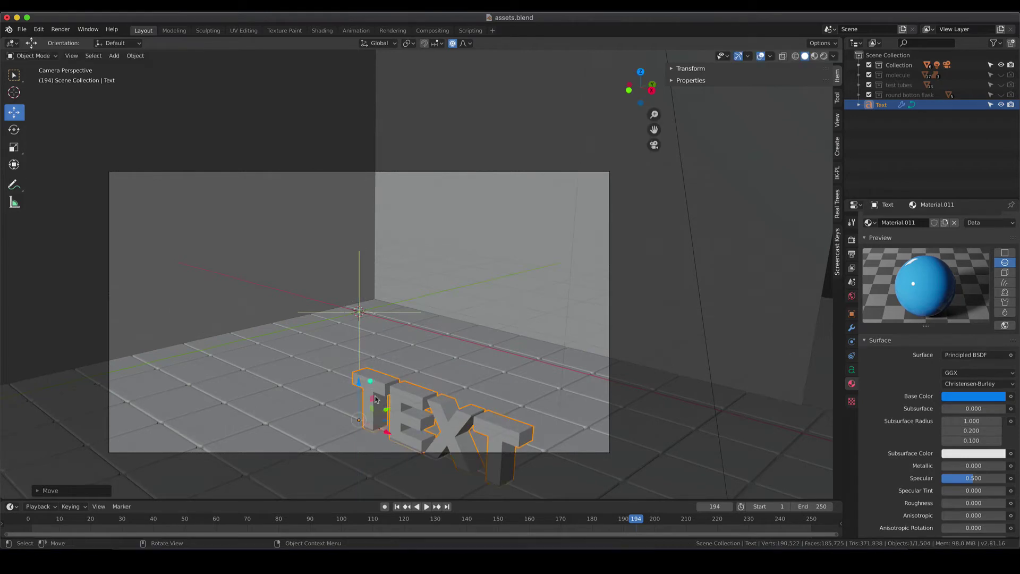
{"action": "key", "text": "g"}
{"action": "key", "text": "x"}
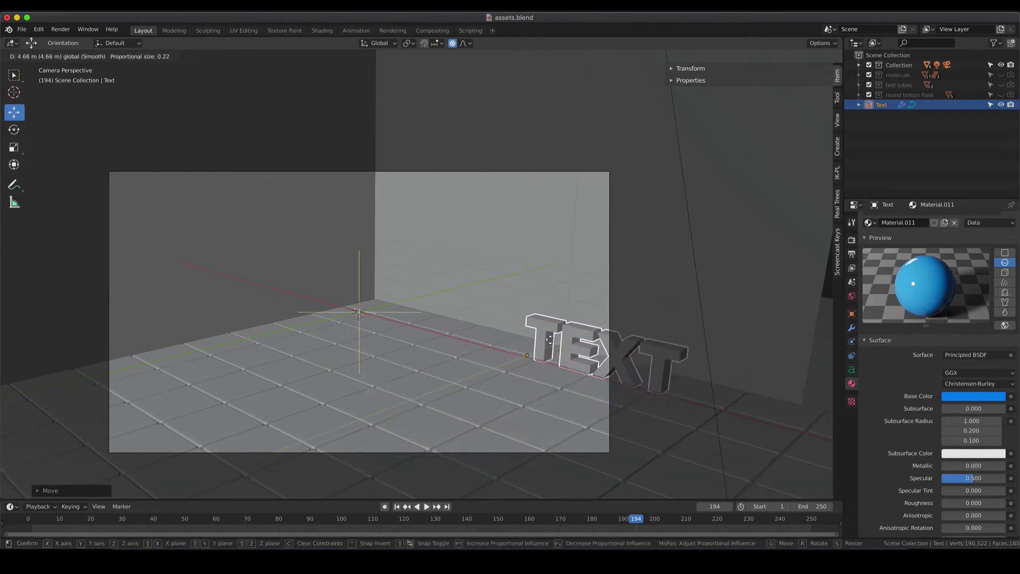
{"action": "left_click", "coordinate": [562, 366]}
{"action": "key", "text": "g"}
{"action": "key", "text": "x"}
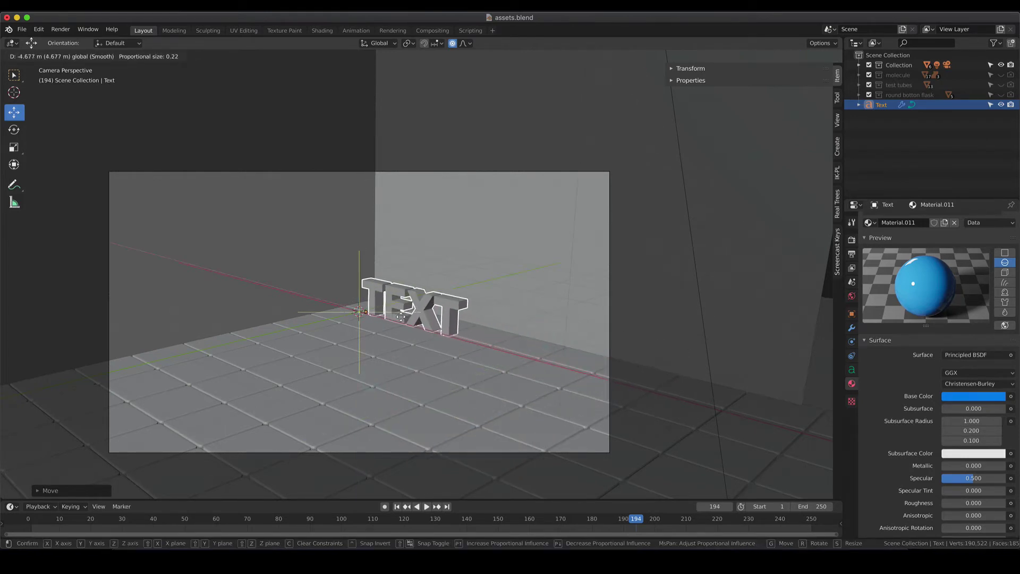
{"action": "left_click", "coordinate": [401, 317]}
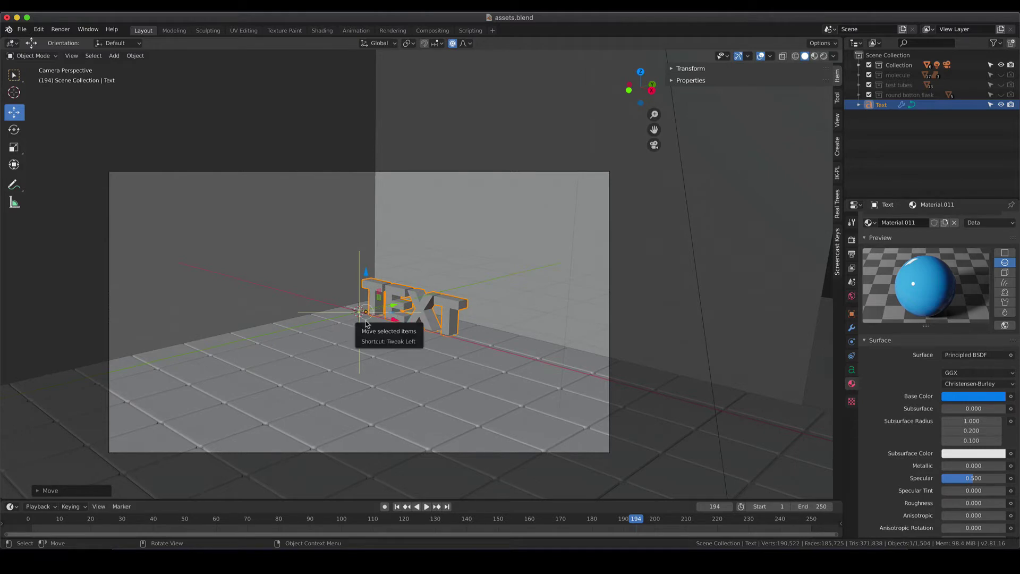
Retype the trailing letters as 'EXT' so the object still spells TEXT
{"action": "key", "text": "Tab"}
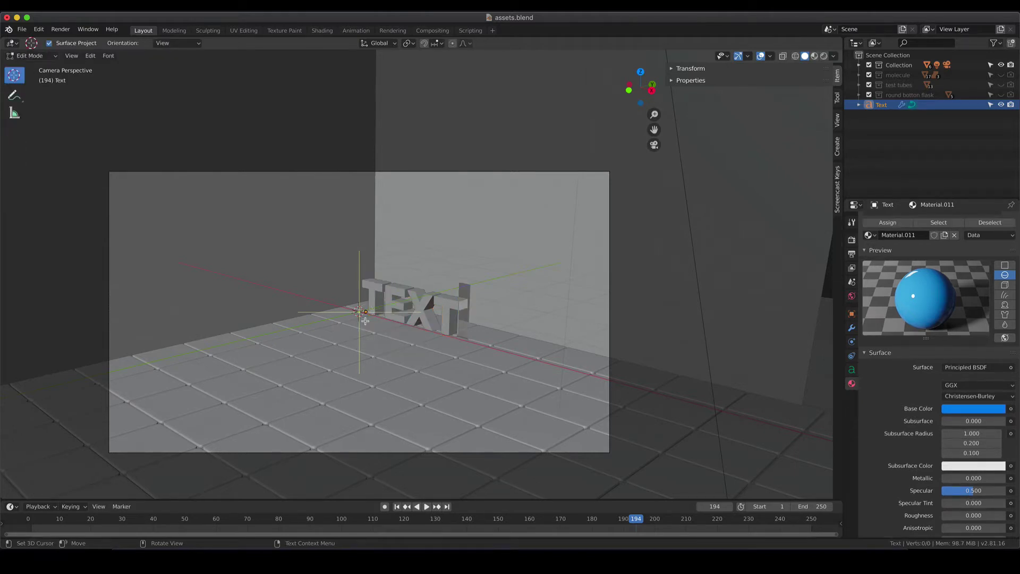
{"action": "key", "text": "BackSpace"}
{"action": "key", "text": "BackSpace"}
{"action": "key", "text": "BackSpace"}
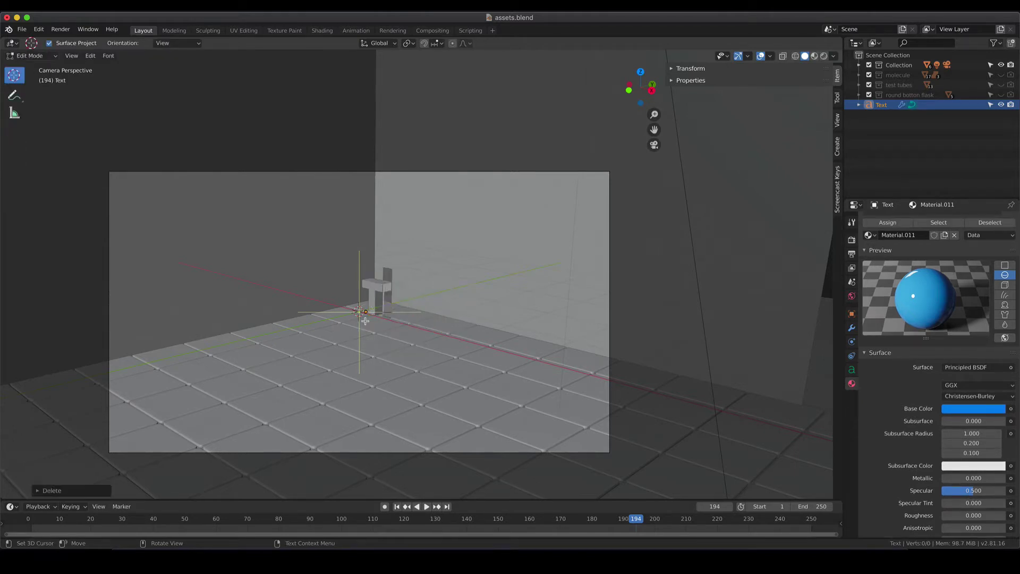
{"action": "type", "text": "EXT"}
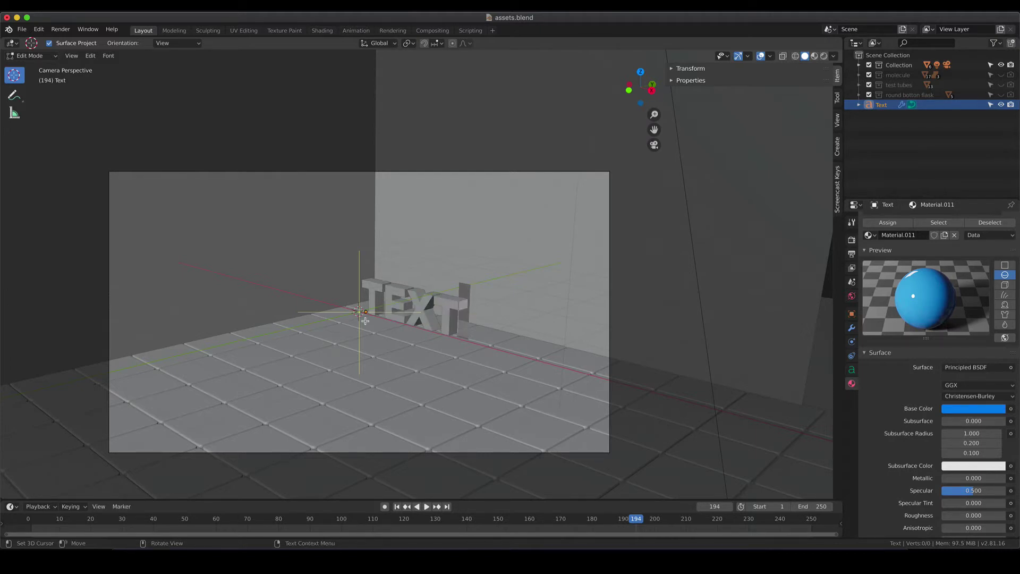
{"action": "key", "text": "Tab"}
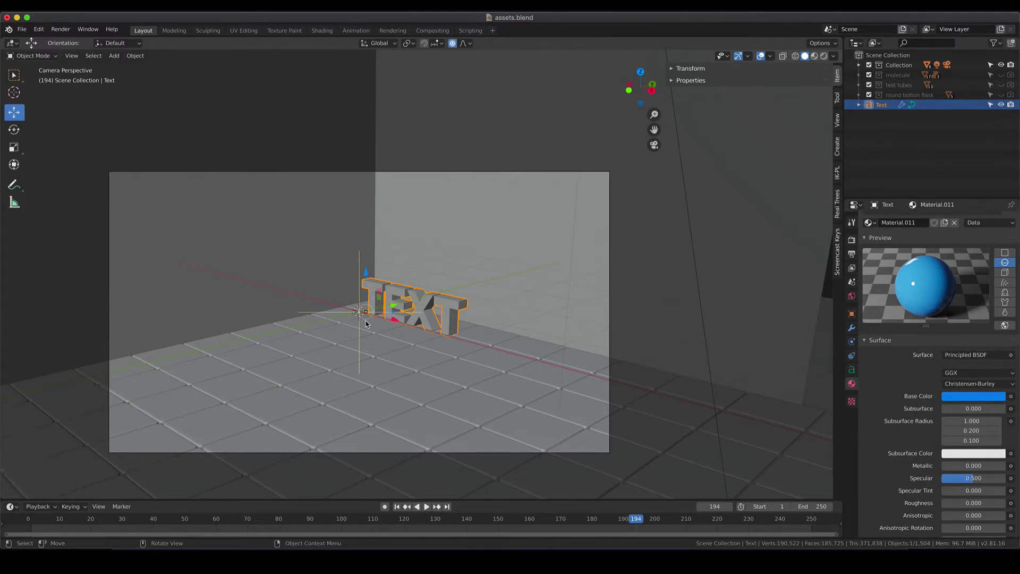
{"action": "key", "text": "shift+a"}
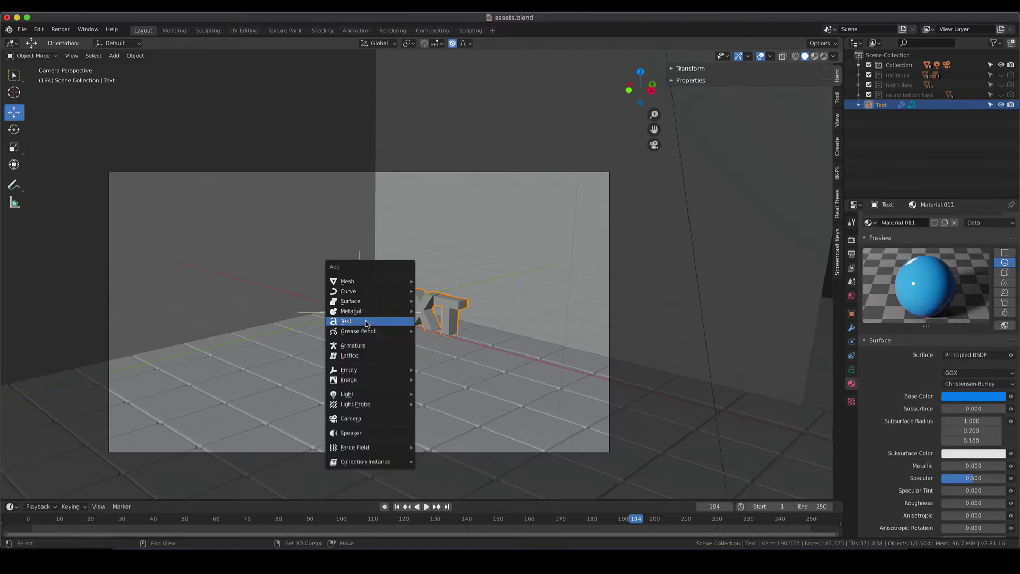
{"action": "mouse_move", "coordinate": [366, 297]}
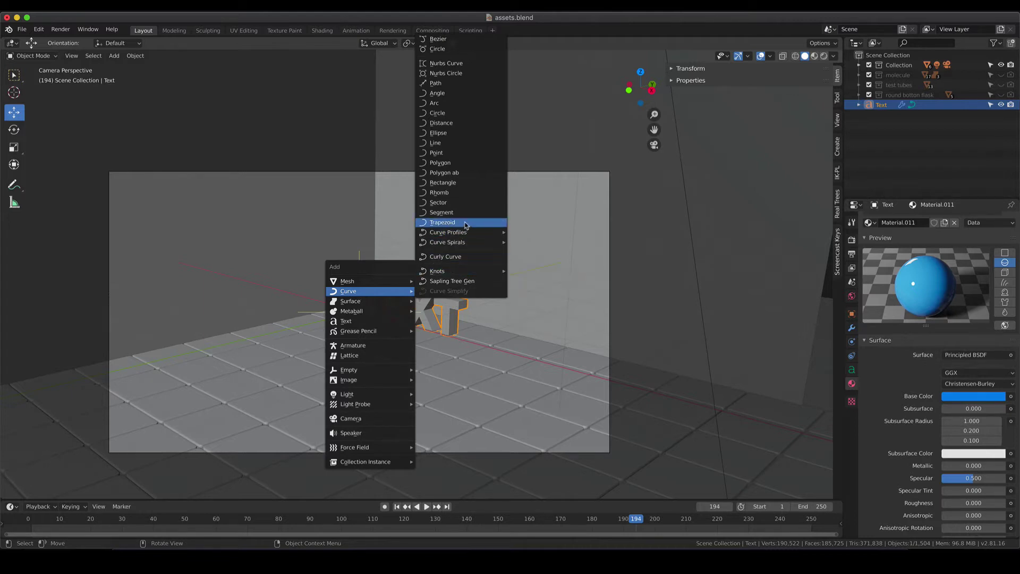
{"action": "mouse_move", "coordinate": [468, 234]}
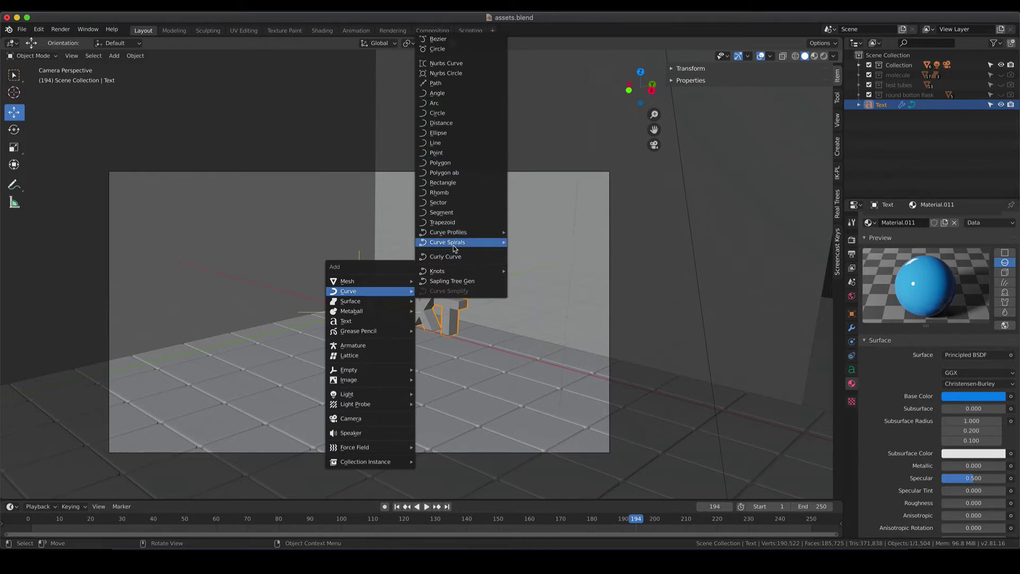
{"action": "key", "text": "Escape"}
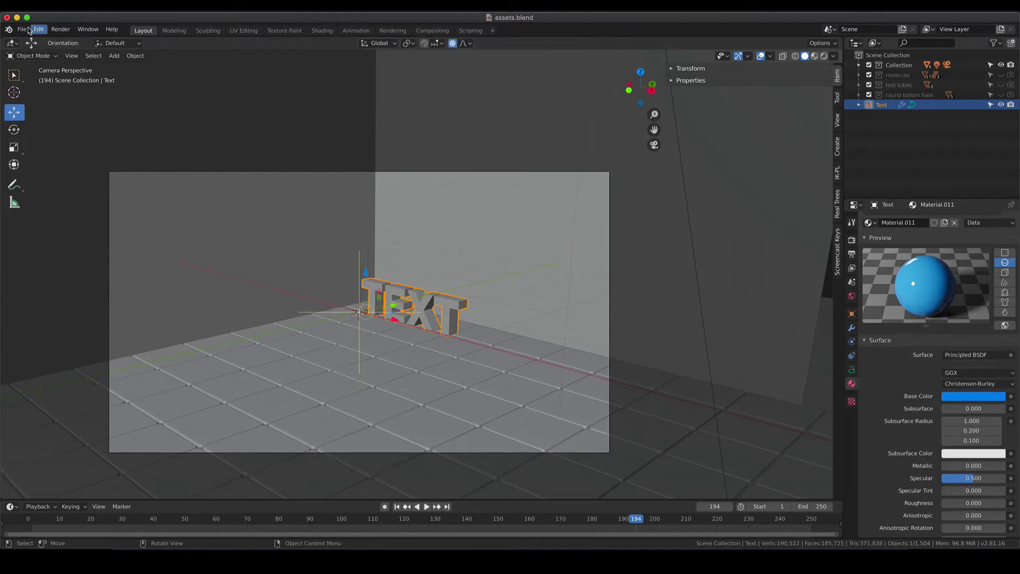
{"action": "left_click", "coordinate": [39, 30]}
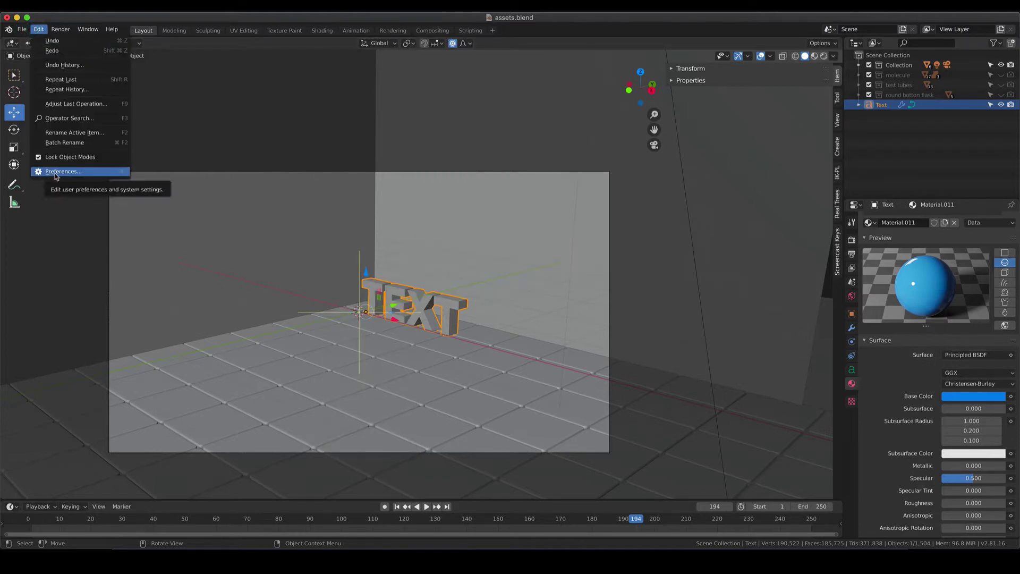
{"action": "left_click", "coordinate": [56, 172]}
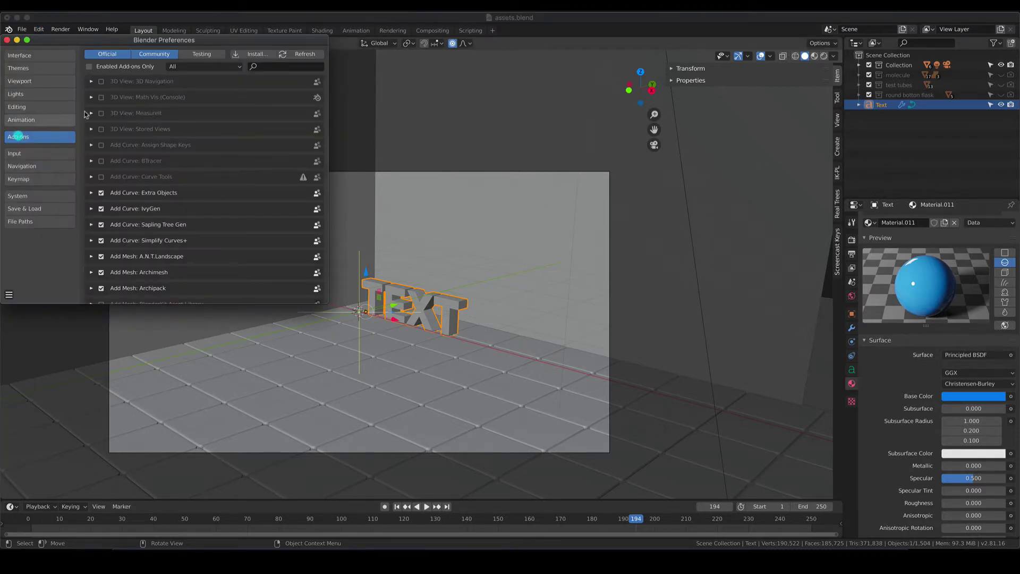
{"action": "left_click_drag", "start_coordinate": [326, 301], "coordinate": [833, 432]}
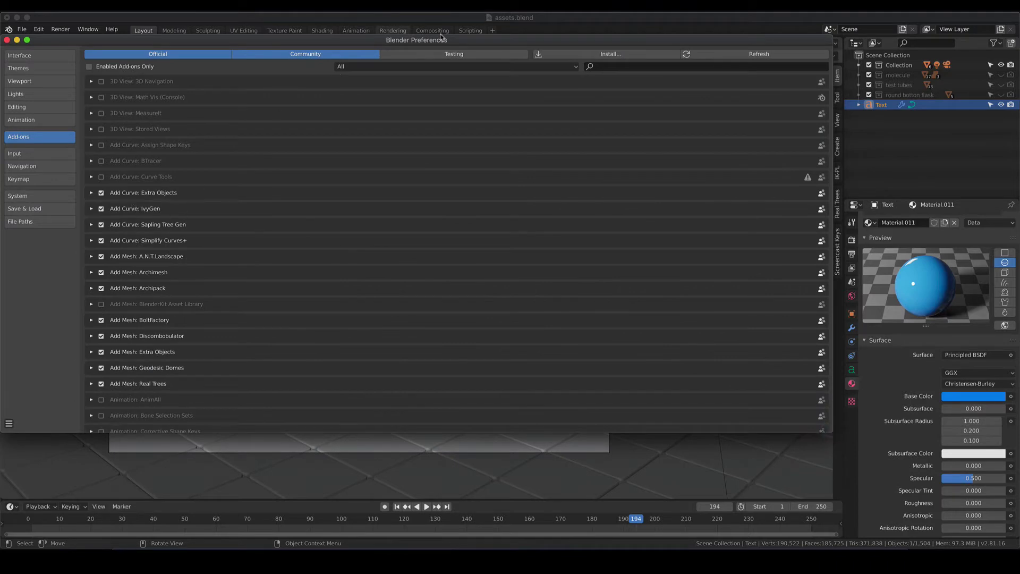
{"action": "left_click", "coordinate": [574, 67]}
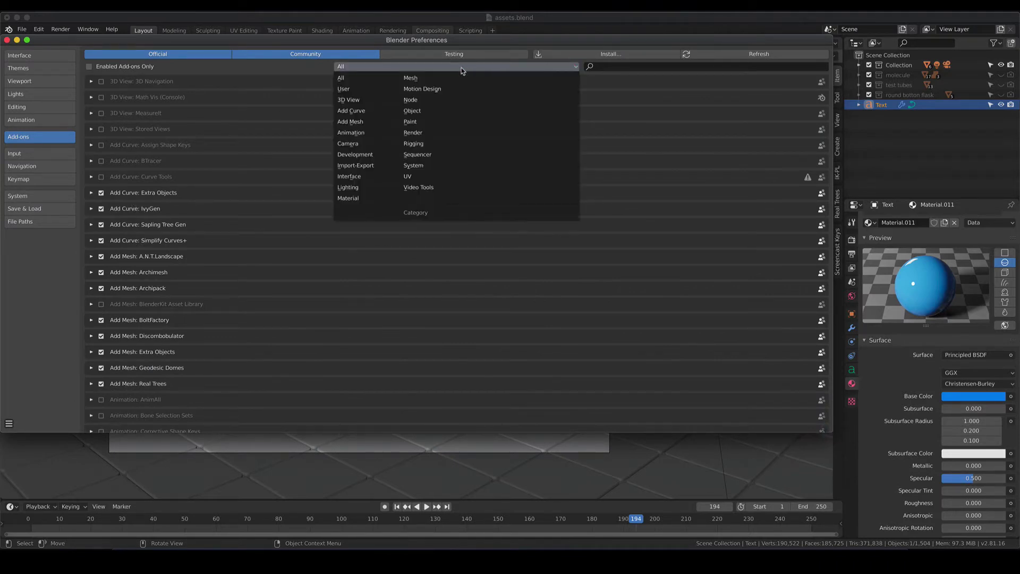
{"action": "left_click", "coordinate": [372, 111]}
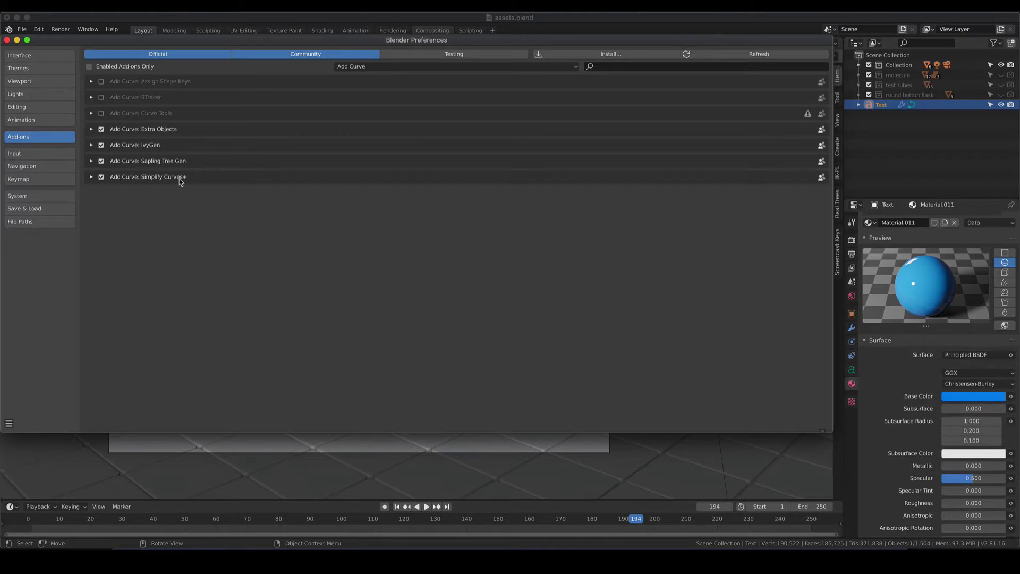
{"action": "left_click", "coordinate": [6, 41]}
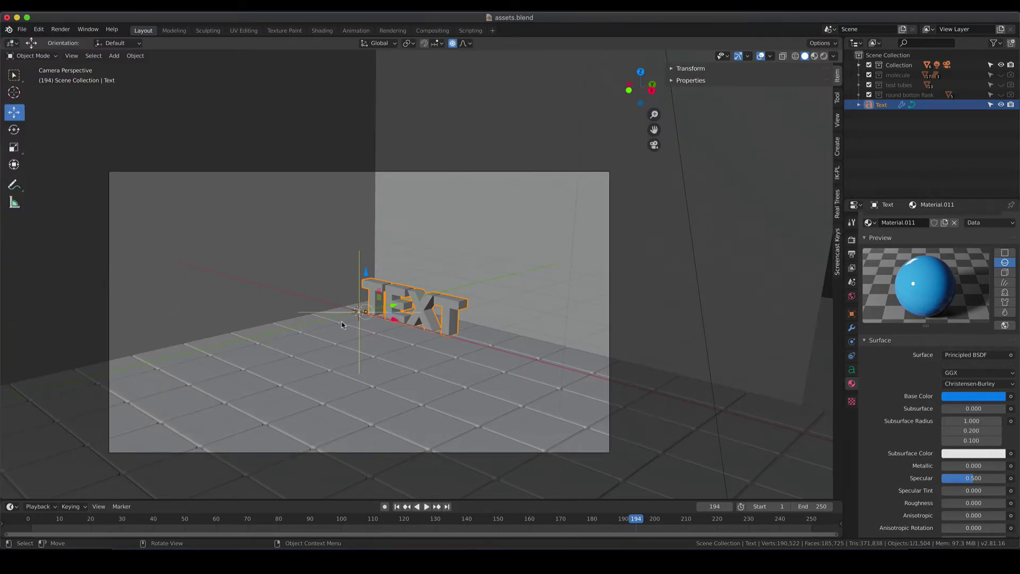
Add a Curve Profiles Helix at the origin and expand its operator options panel
{"action": "key", "text": "shift+a"}
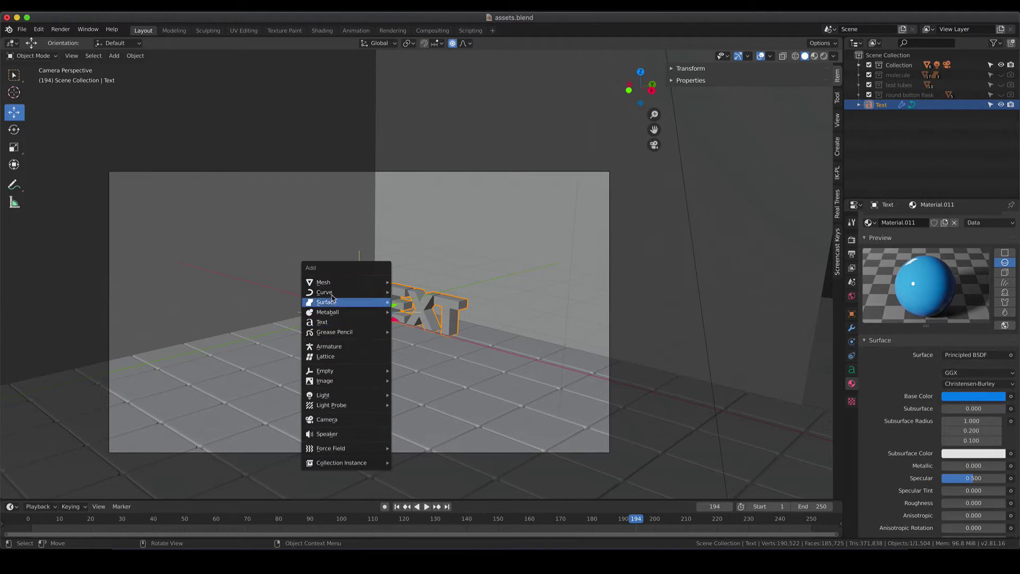
{"action": "mouse_move", "coordinate": [333, 296]}
{"action": "mouse_move", "coordinate": [443, 238]}
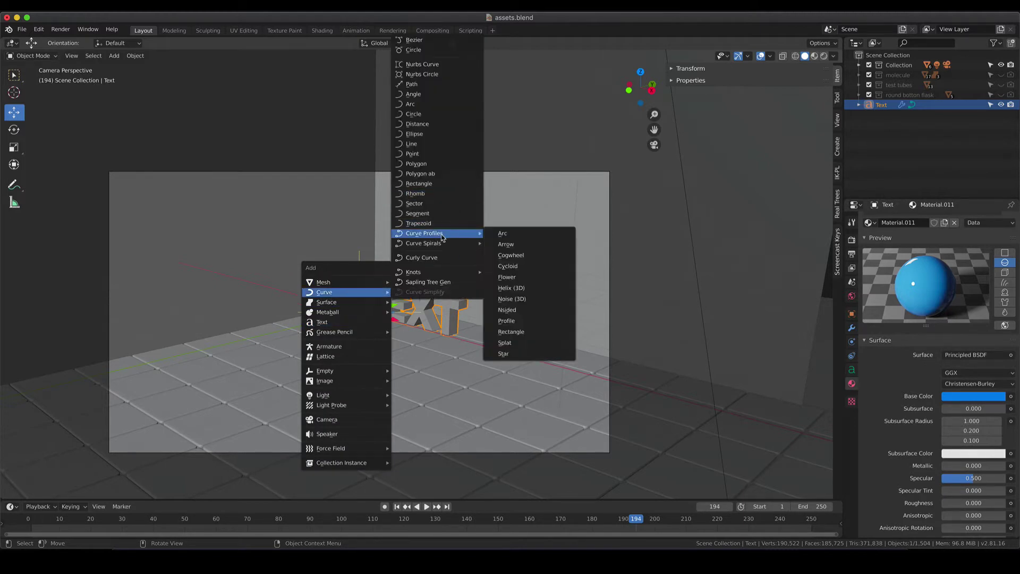
{"action": "left_click", "coordinate": [530, 287]}
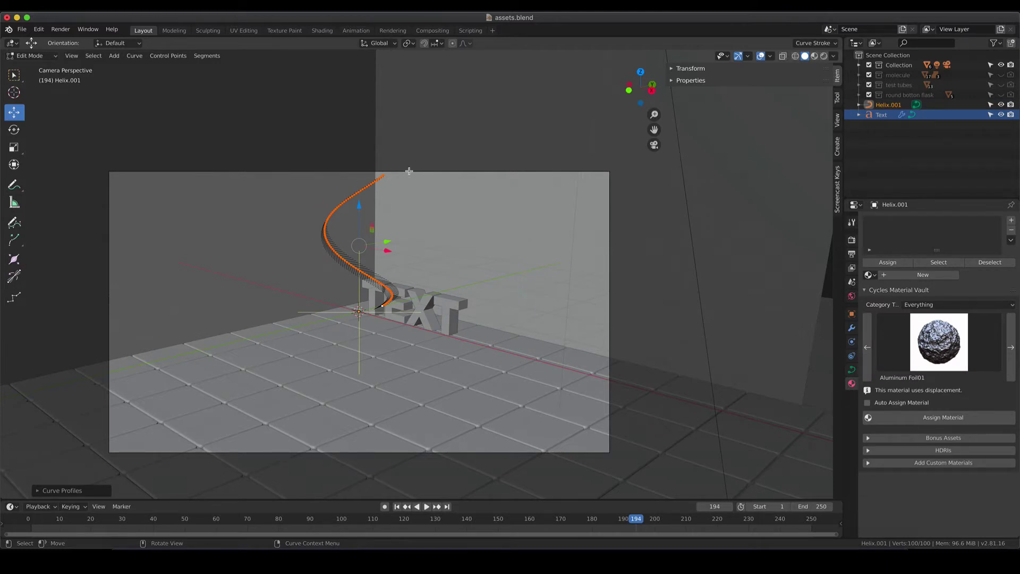
{"action": "left_click", "coordinate": [37, 491]}
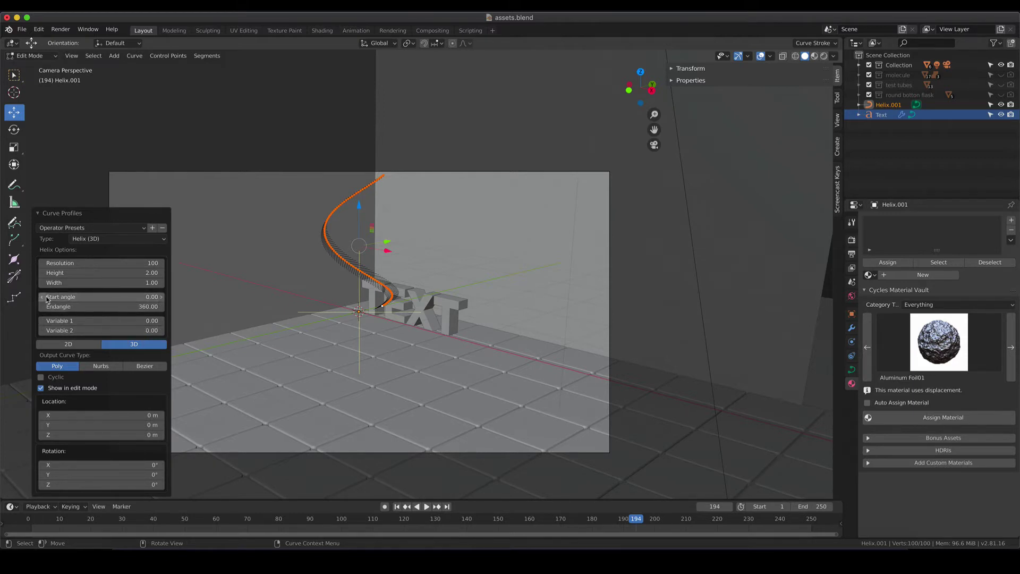
Set the helix end angle to 360*10, resolution 500 and height 5, then leave edit mode
{"action": "left_click", "coordinate": [100, 308]}
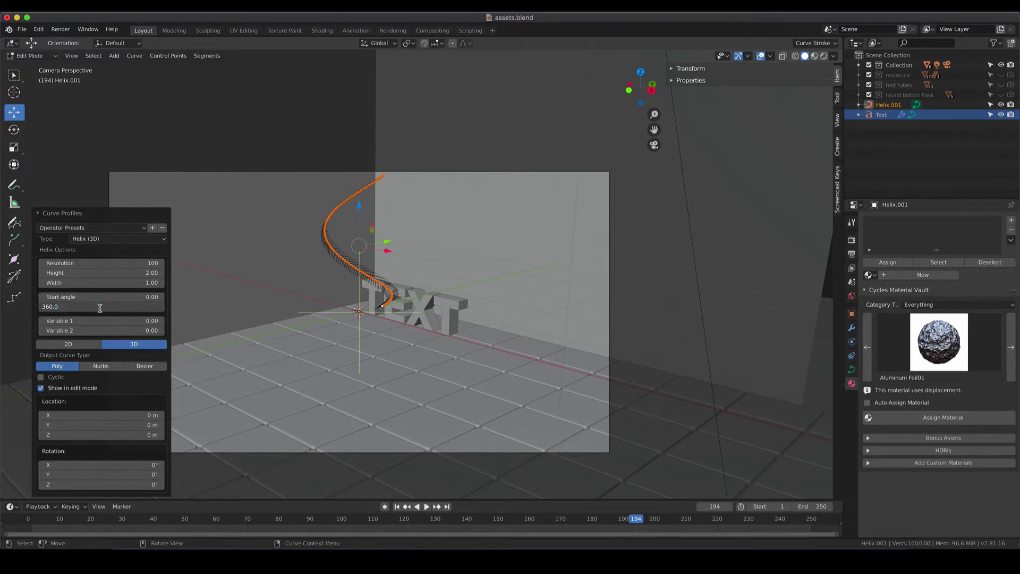
{"action": "type", "text": "*10"}
{"action": "key", "text": "Return"}
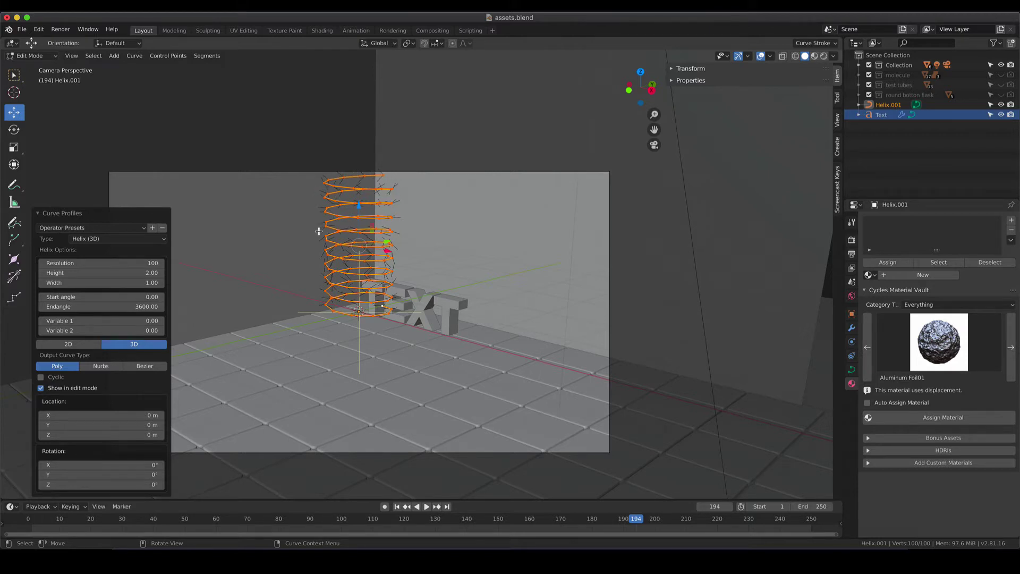
{"action": "left_click", "coordinate": [80, 263]}
{"action": "type", "text": "500"}
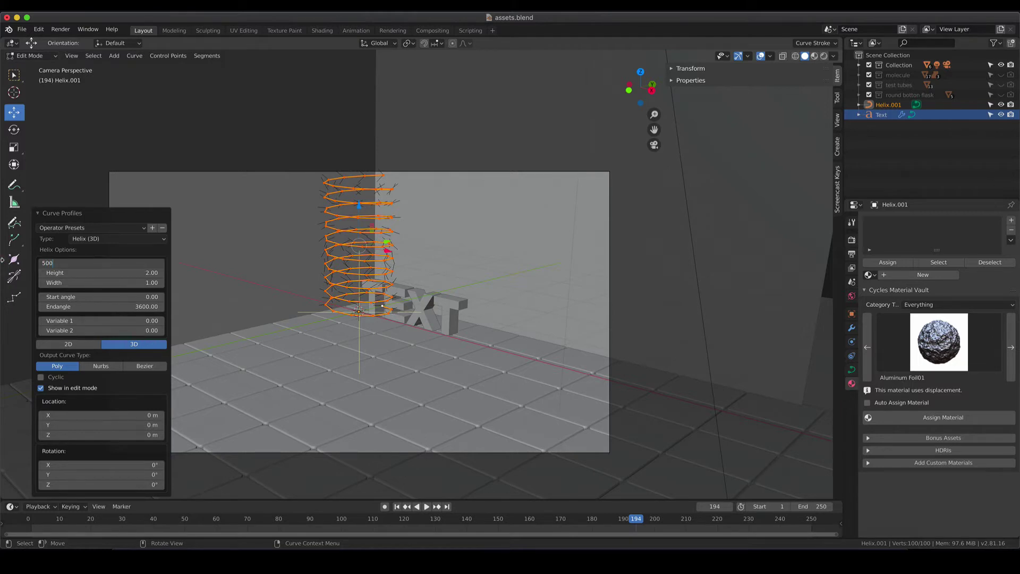
{"action": "key", "text": "Return"}
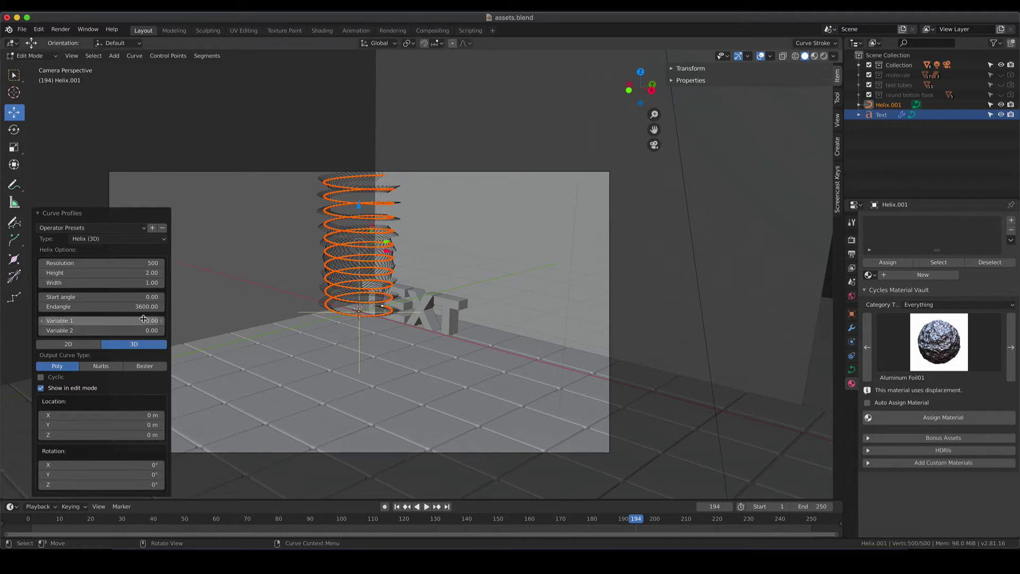
{"action": "left_click", "coordinate": [69, 275]}
{"action": "type", "text": "5"}
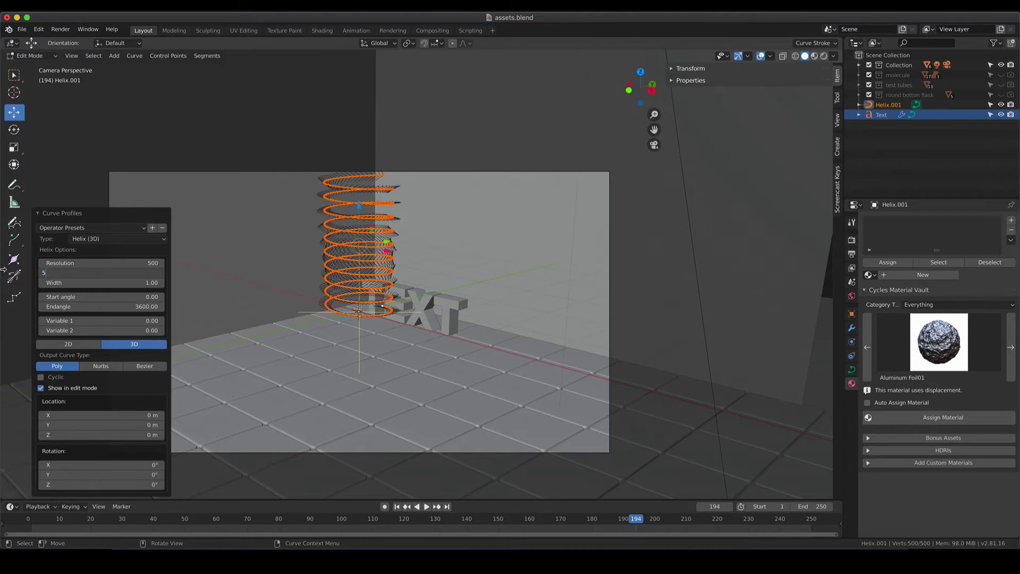
{"action": "key", "text": "Return"}
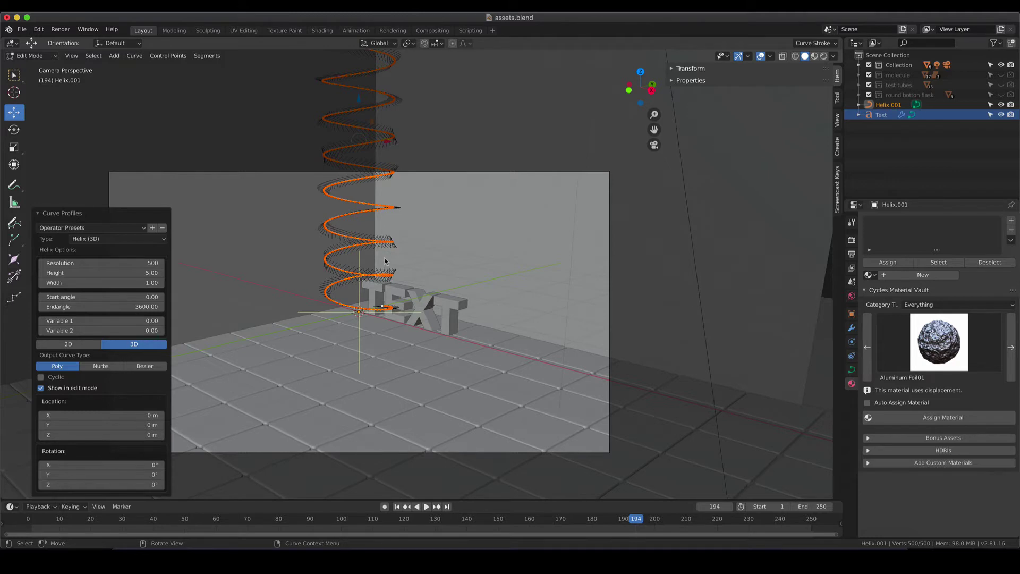
{"action": "key", "text": "alt+a"}
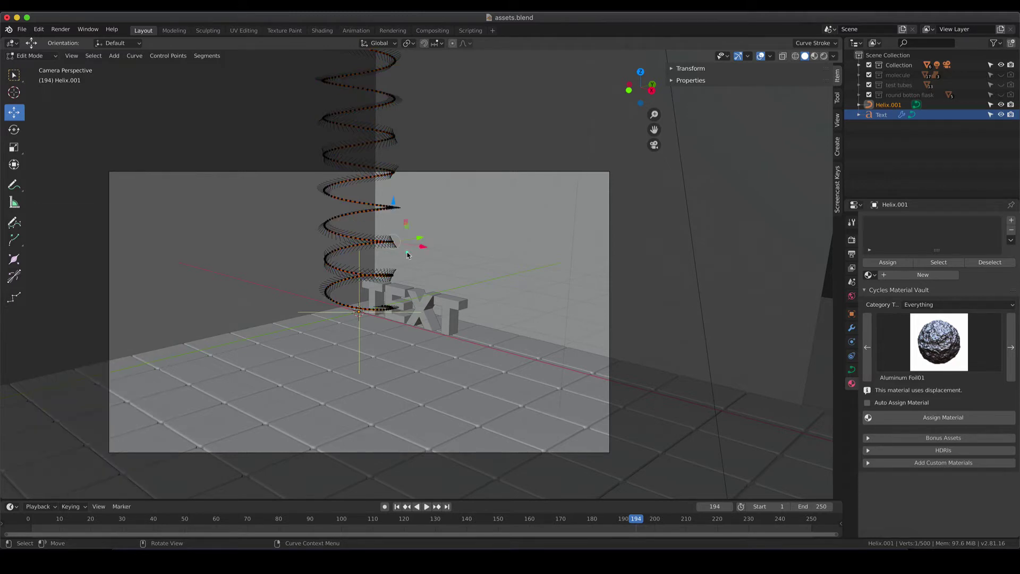
{"action": "key", "text": "Tab"}
Select Helix.001, keep its extrude at 0 m and set bevel depth to 0.14 m
{"action": "left_click", "coordinate": [372, 245]}
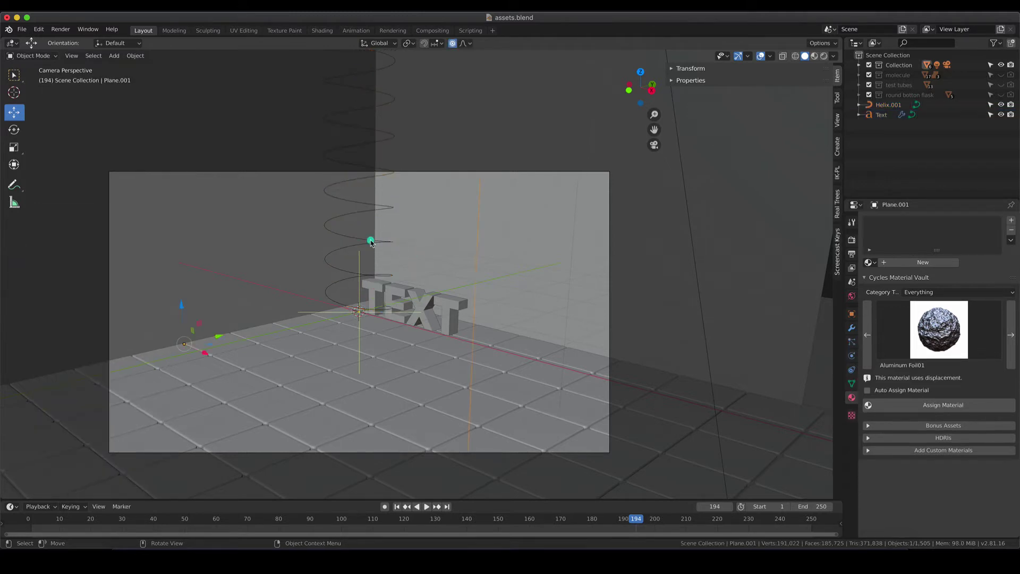
{"action": "left_click", "coordinate": [369, 245]}
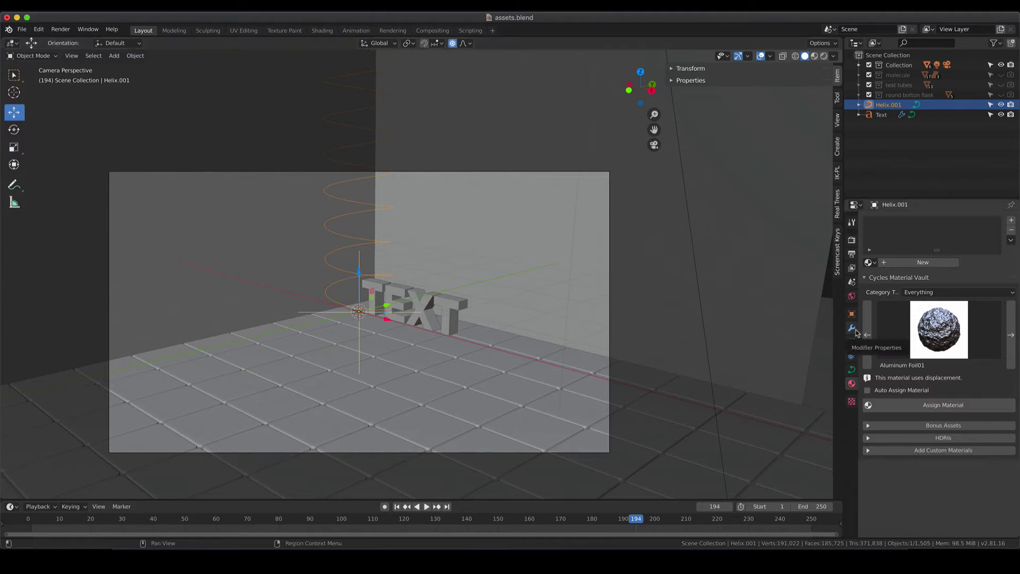
{"action": "left_click", "coordinate": [851, 372]}
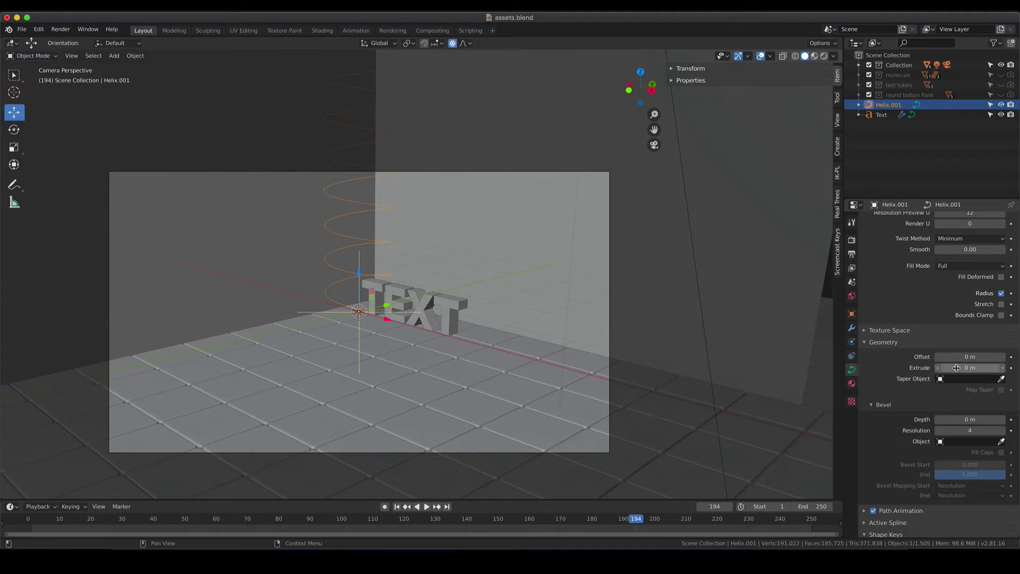
{"action": "mouse_move", "coordinate": [955, 369]}
{"action": "left_mouse_down"}
{"action": "mouse_move", "coordinate": [994, 369]}
{"action": "mouse_move", "coordinate": [973, 368]}
{"action": "left_mouse_up"}
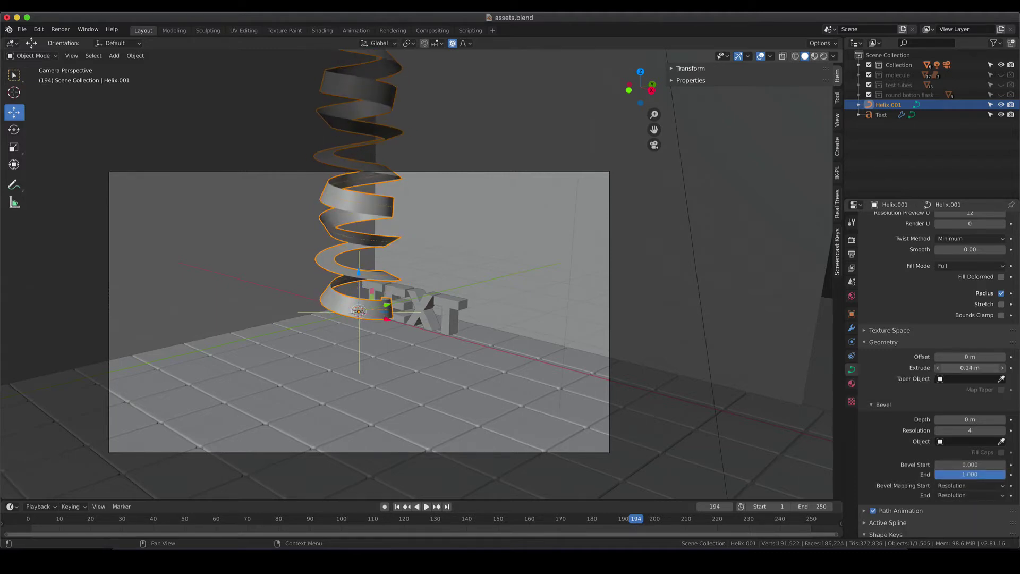
{"action": "left_click_drag", "start_coordinate": [972, 369], "coordinate": [959, 369]}
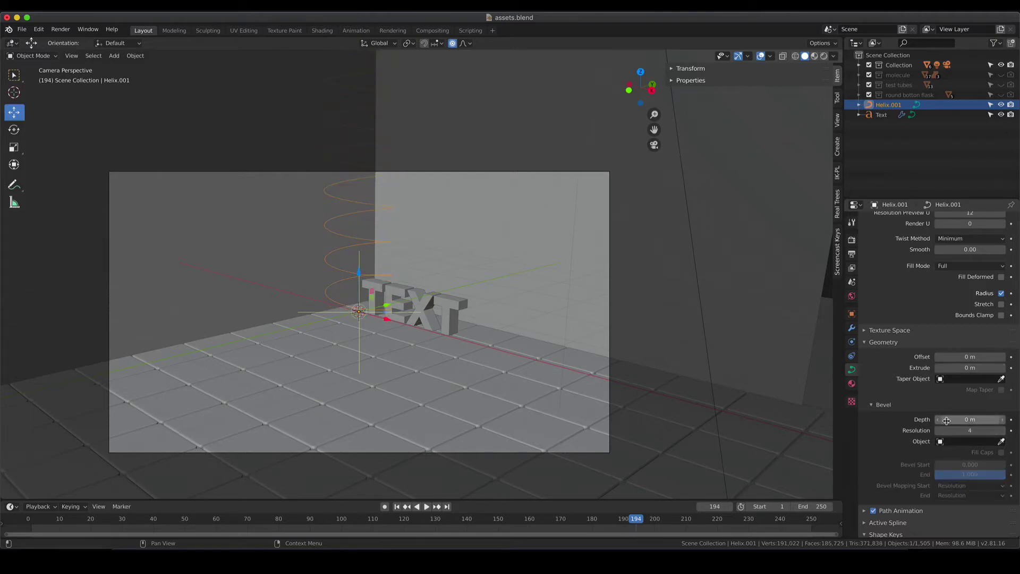
{"action": "left_click_drag", "start_coordinate": [947, 421], "coordinate": [951, 421]}
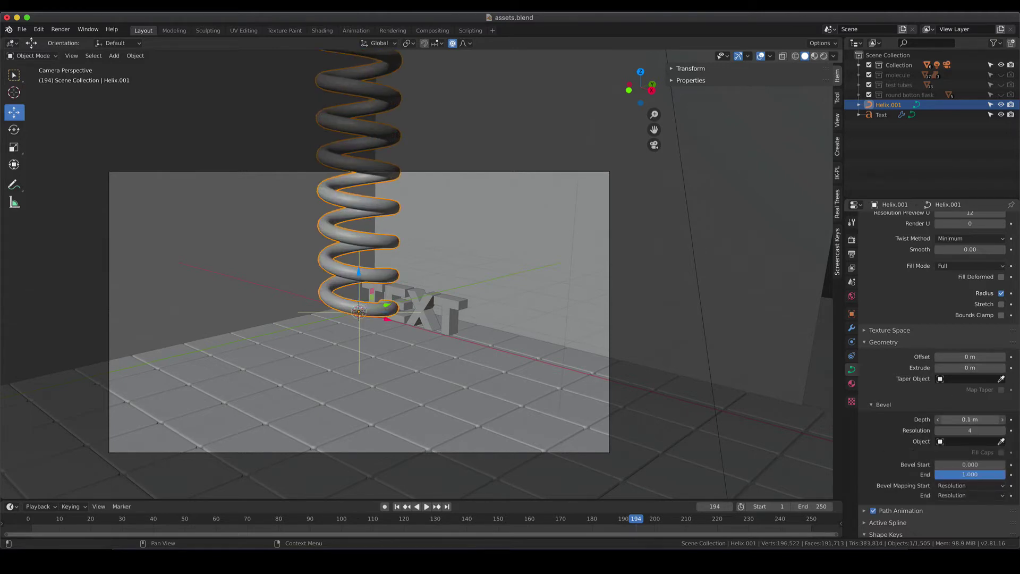
{"action": "left_click_drag", "start_coordinate": [970, 420], "coordinate": [977, 419]}
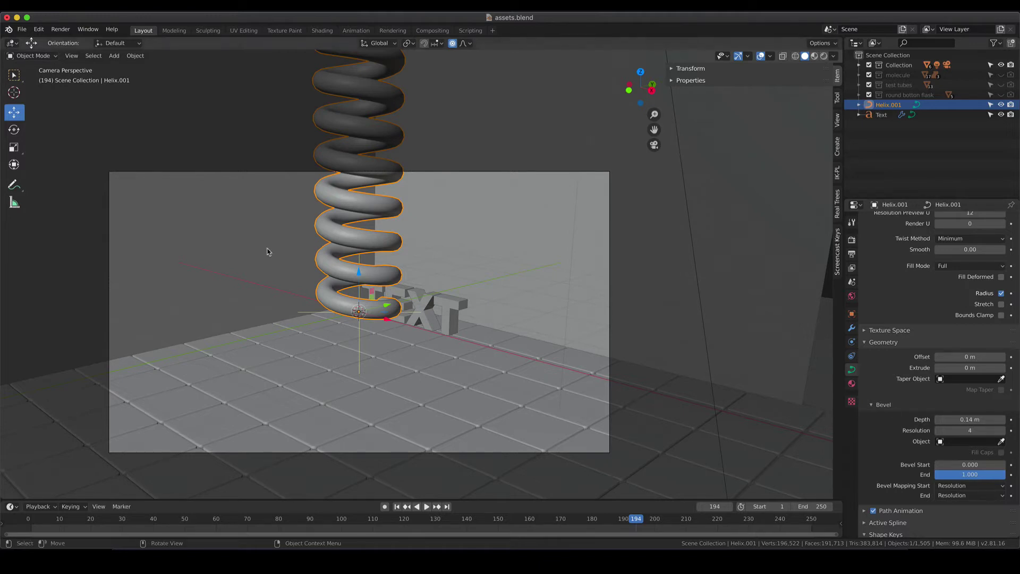
{"action": "scroll", "coordinate": [391, 249], "scroll_direction": "down", "scroll_amount": 3}
Scale the spring to 0.542, then move it 1.62 m left and 1.25 m along Y
{"action": "key", "text": "s"}
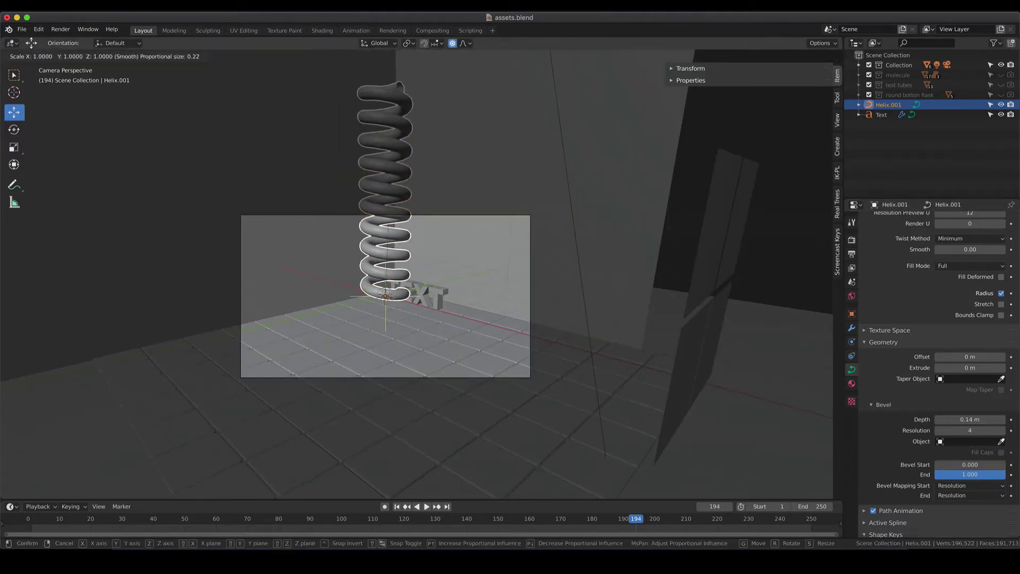
{"action": "left_click", "coordinate": [387, 297]}
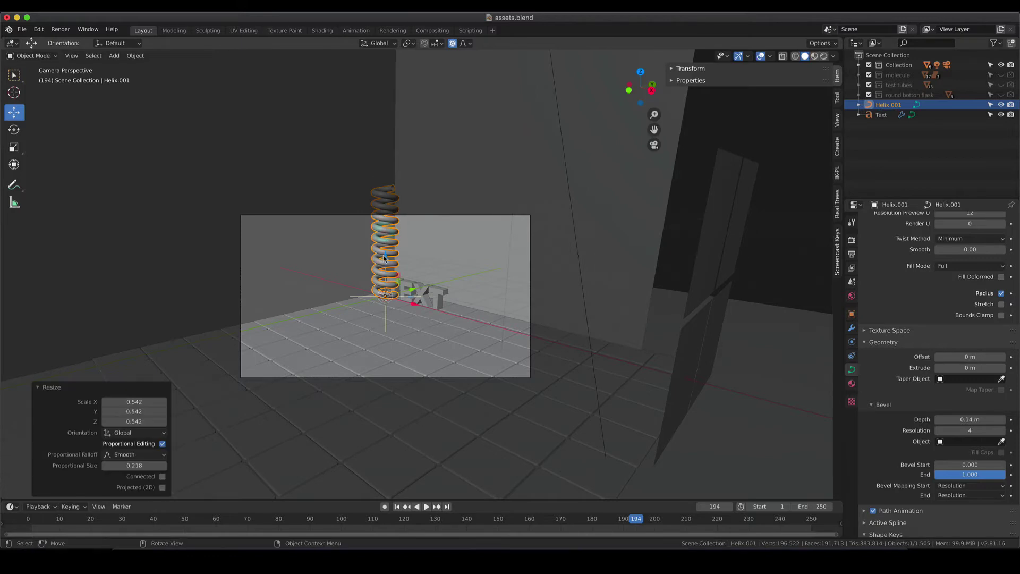
{"action": "key", "text": "g"}
{"action": "key", "text": "z"}
{"action": "key", "text": "Escape"}
{"action": "key", "text": "g"}
{"action": "key", "text": "x"}
{"action": "left_click", "coordinate": [364, 327]}
{"action": "key", "text": "g"}
{"action": "key", "text": "y"}
{"action": "left_click", "coordinate": [340, 335]}
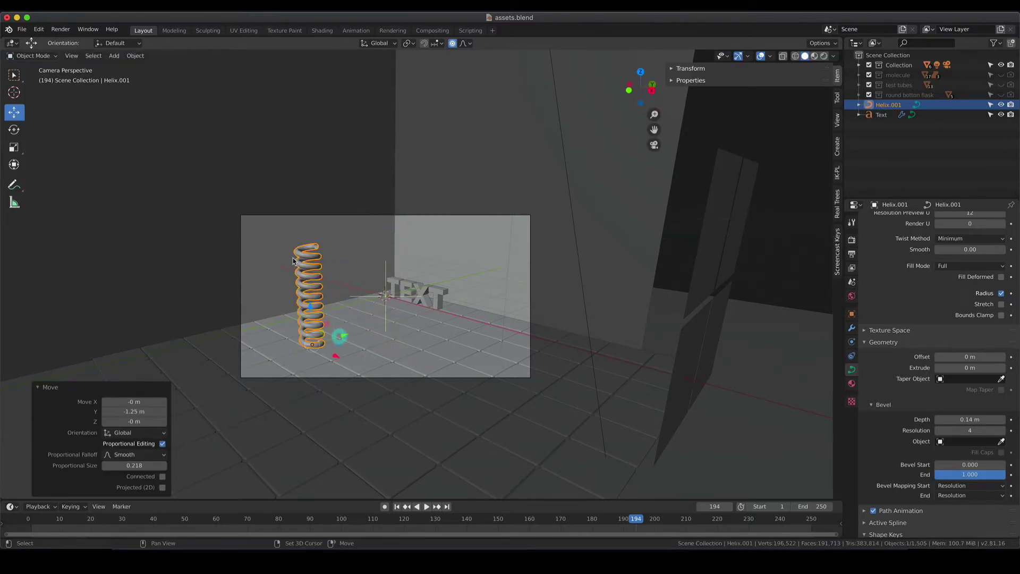
Center the view on the spring and set its bevel resolution to 10
{"action": "middle_click_drag", "start_coordinate": [295, 260], "coordinate": [382, 300], "text": "shift"}
{"action": "scroll", "coordinate": [381, 299], "scroll_direction": "up", "scroll_amount": 10}
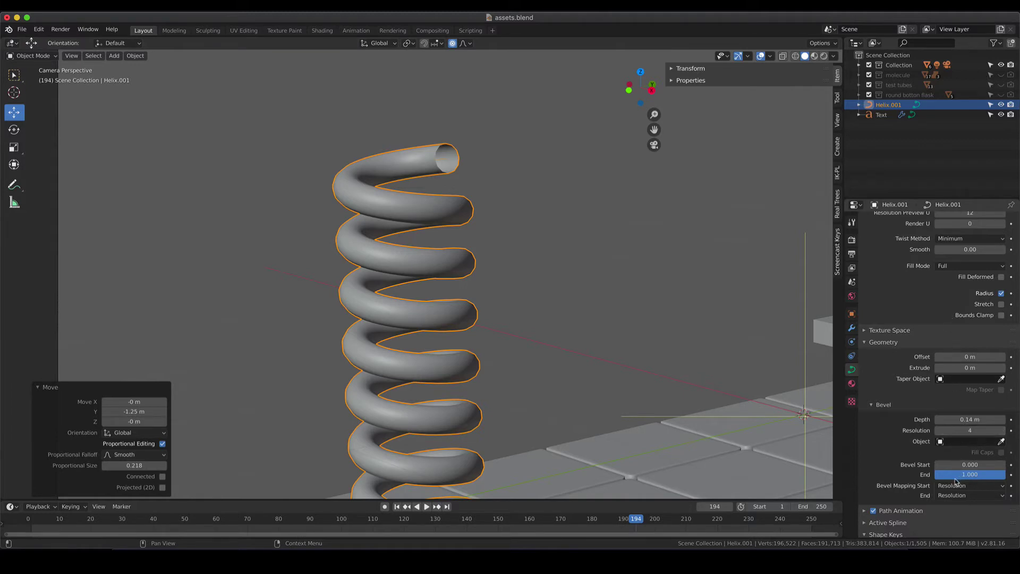
{"action": "left_click", "coordinate": [956, 431]}
{"action": "type", "text": "10"}
{"action": "key", "text": "Return"}
Add a Solidify modifier to the spring with 0.05 m thickness
{"action": "left_click", "coordinate": [851, 328]}
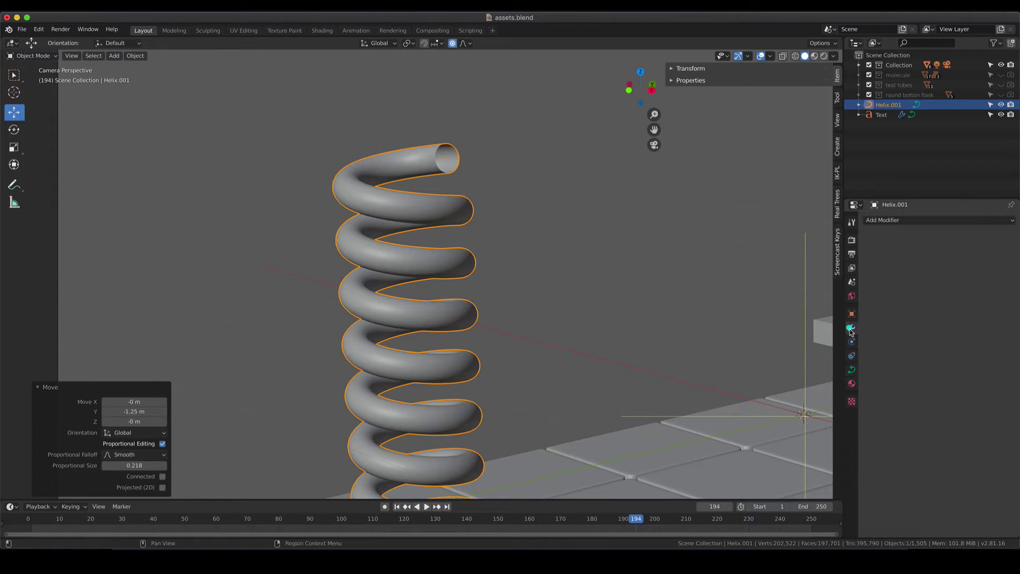
{"action": "left_click", "coordinate": [914, 222]}
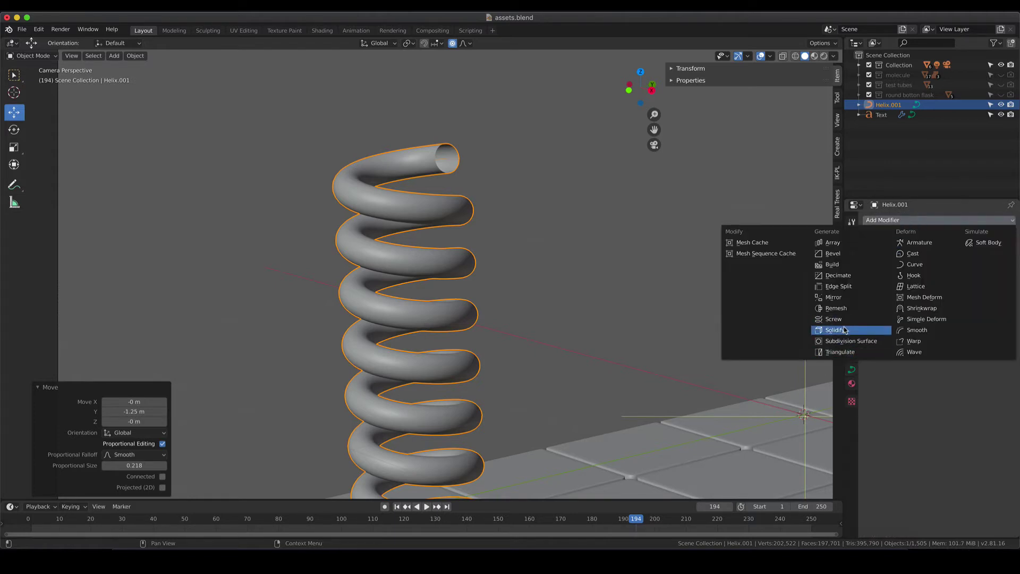
{"action": "left_click", "coordinate": [843, 328]}
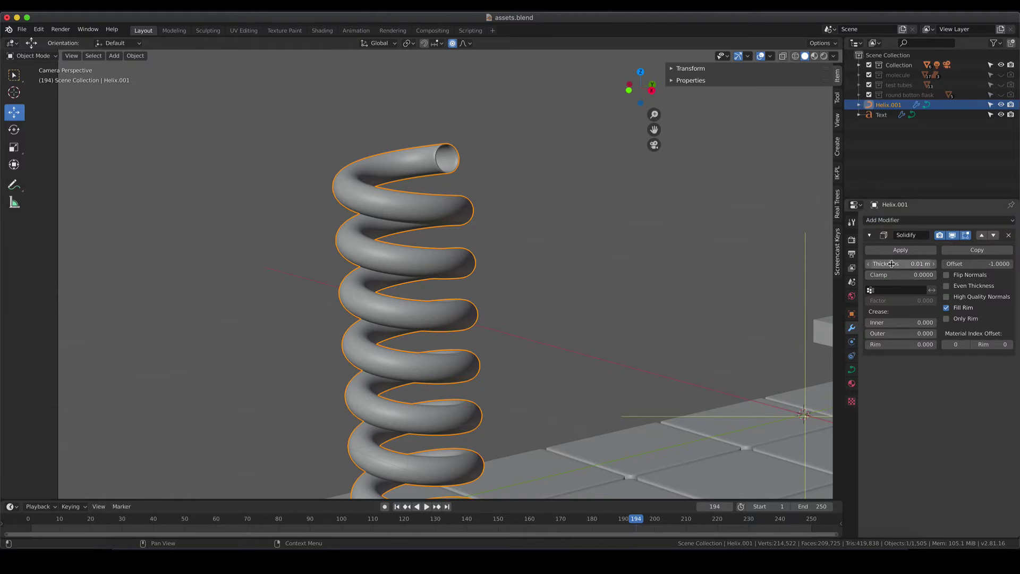
{"action": "left_click_drag", "start_coordinate": [901, 264], "coordinate": [917, 263]}
{"action": "scroll", "coordinate": [441, 181], "scroll_direction": "up", "scroll_amount": 6}
{"action": "scroll", "coordinate": [426, 289], "scroll_direction": "up", "scroll_amount": 4}
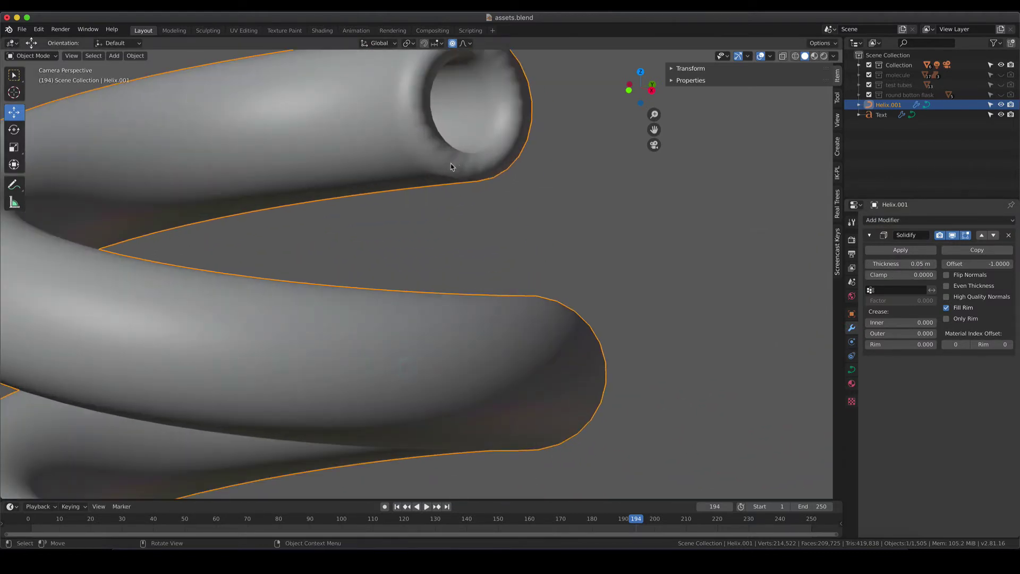
Add an Edge Split modifier to the spring
{"action": "left_click", "coordinate": [916, 220]}
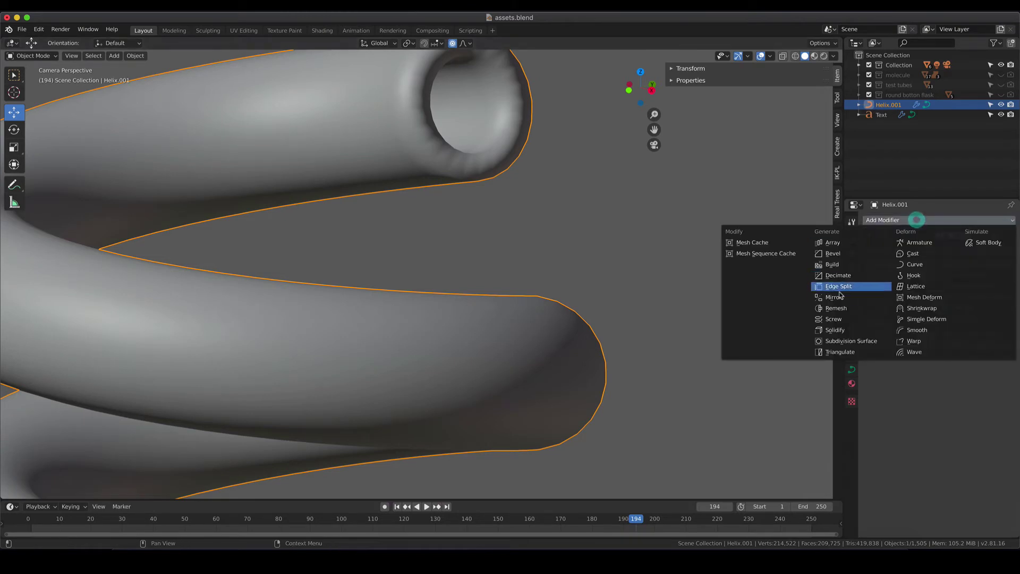
{"action": "left_click", "coordinate": [856, 287]}
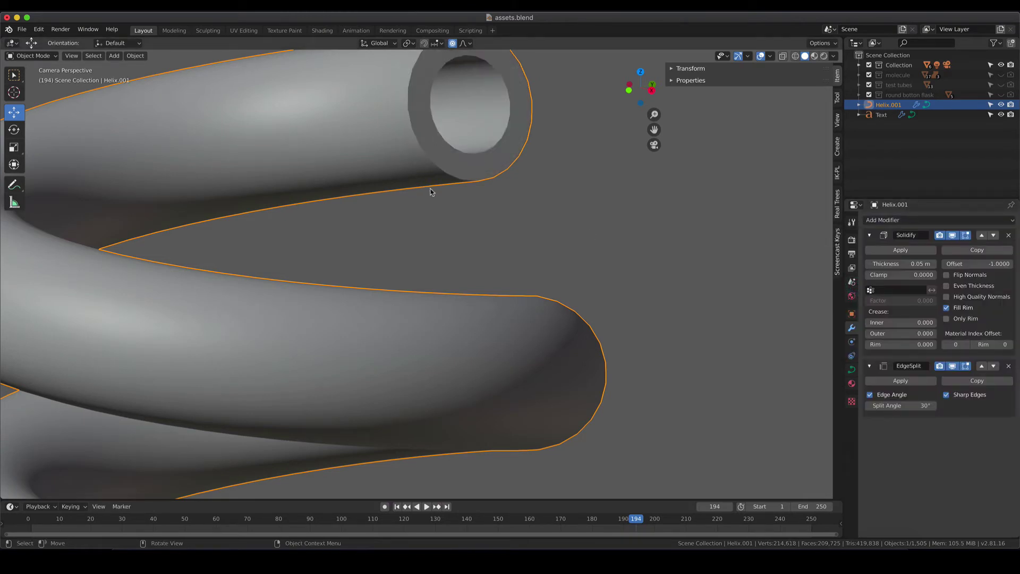
{"action": "scroll", "coordinate": [432, 191], "scroll_direction": "down", "scroll_amount": 12}
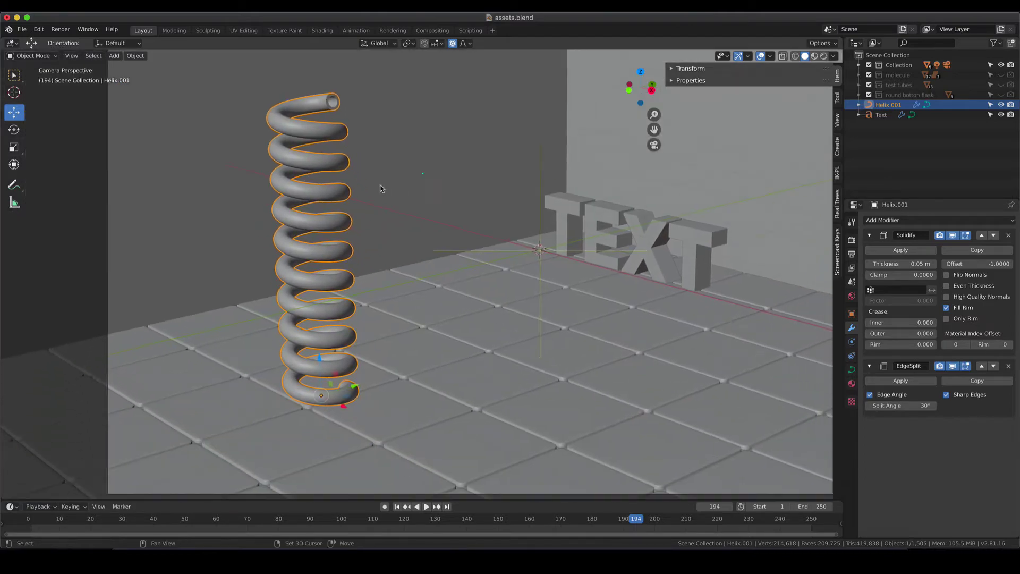
{"action": "scroll", "coordinate": [381, 188], "scroll_direction": "down", "scroll_amount": 2}
Switch to rendered shading and give the spring zero roughness and a light-blue base colour
{"action": "key", "text": "z"}
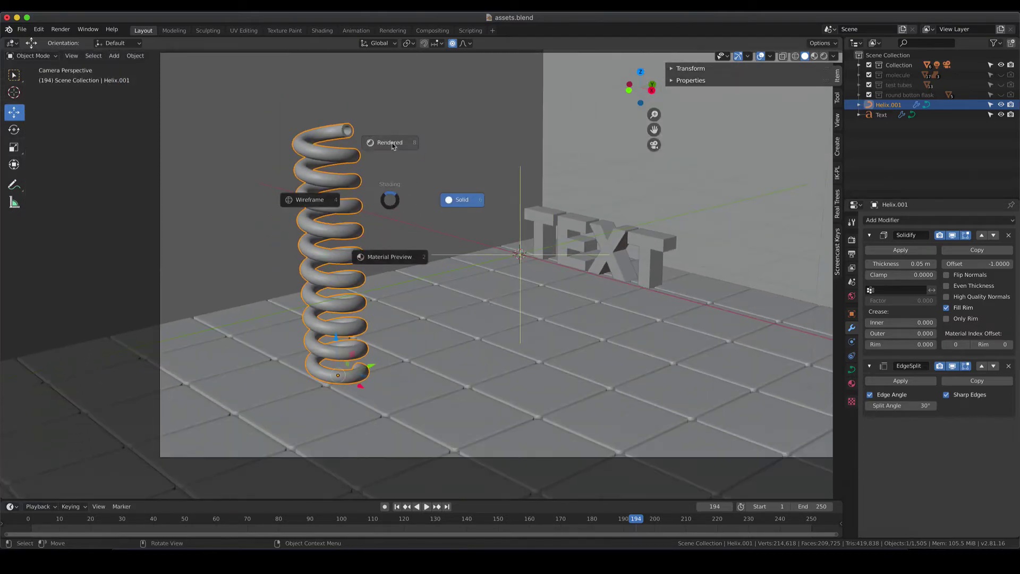
{"action": "left_click", "coordinate": [393, 143]}
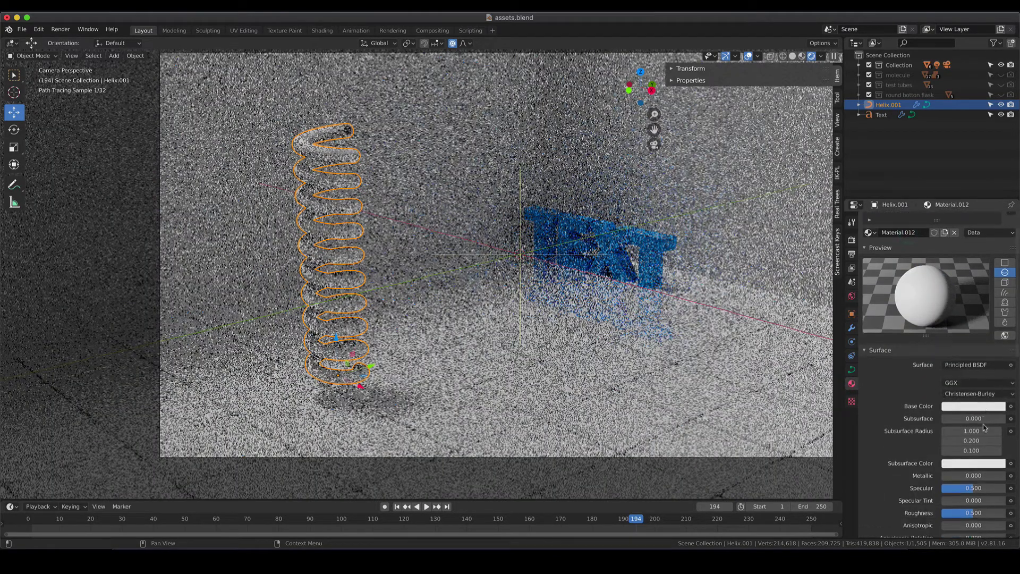
{"action": "left_click_drag", "start_coordinate": [978, 513], "coordinate": [938, 514]}
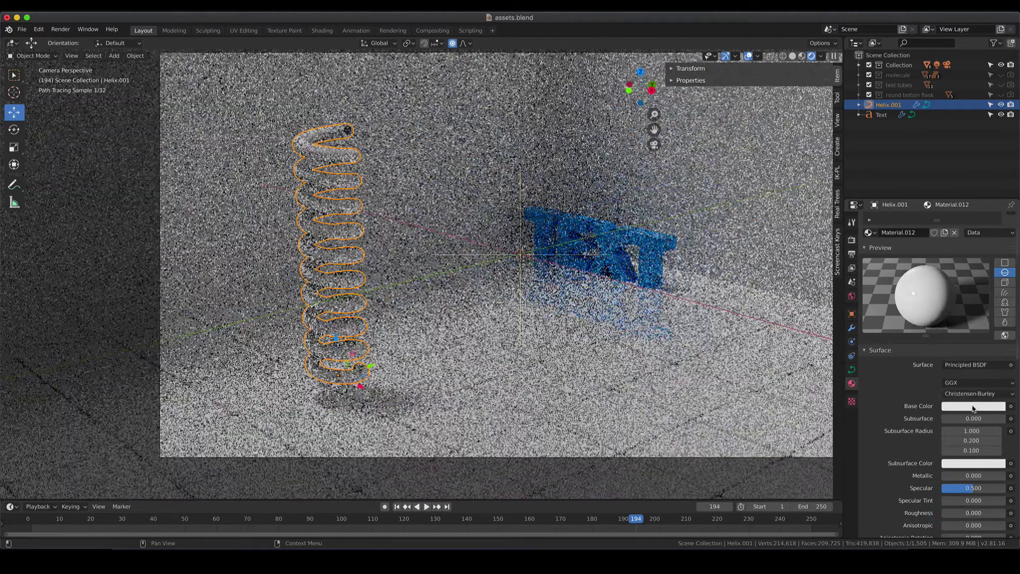
{"action": "left_click", "coordinate": [974, 406]}
{"action": "left_click", "coordinate": [960, 290]}
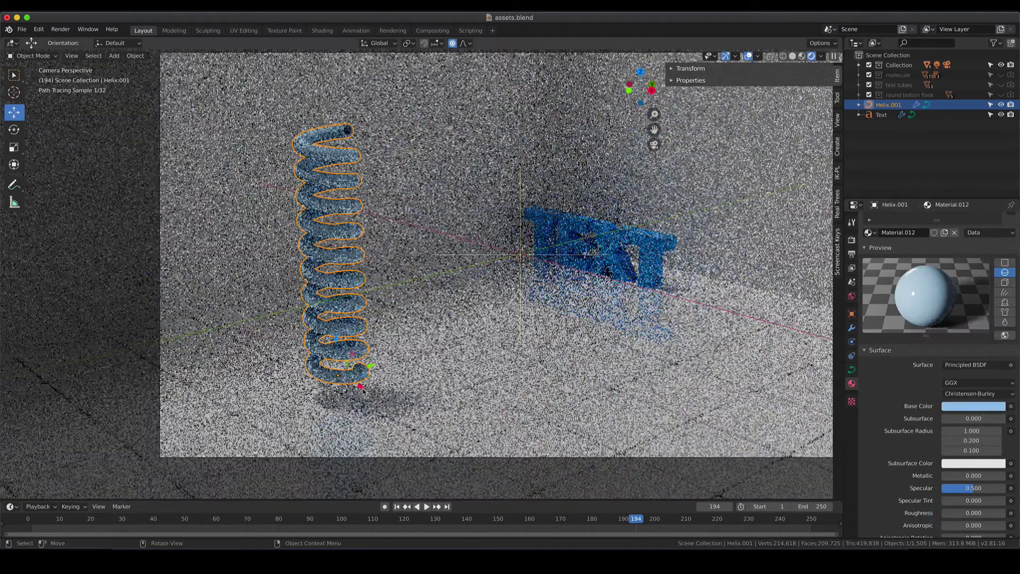
Move the spring further left and lower, select the floor plane, and return to solid shading
{"action": "left_click_drag", "start_coordinate": [361, 387], "coordinate": [235, 383]}
{"action": "left_click_drag", "start_coordinate": [235, 344], "coordinate": [235, 344]}
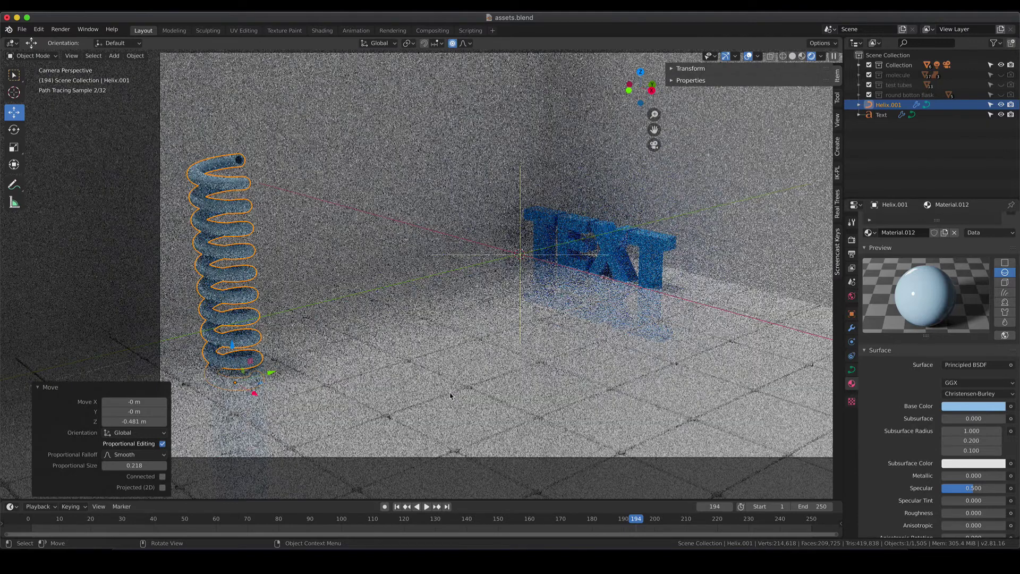
{"action": "left_click", "coordinate": [450, 395]}
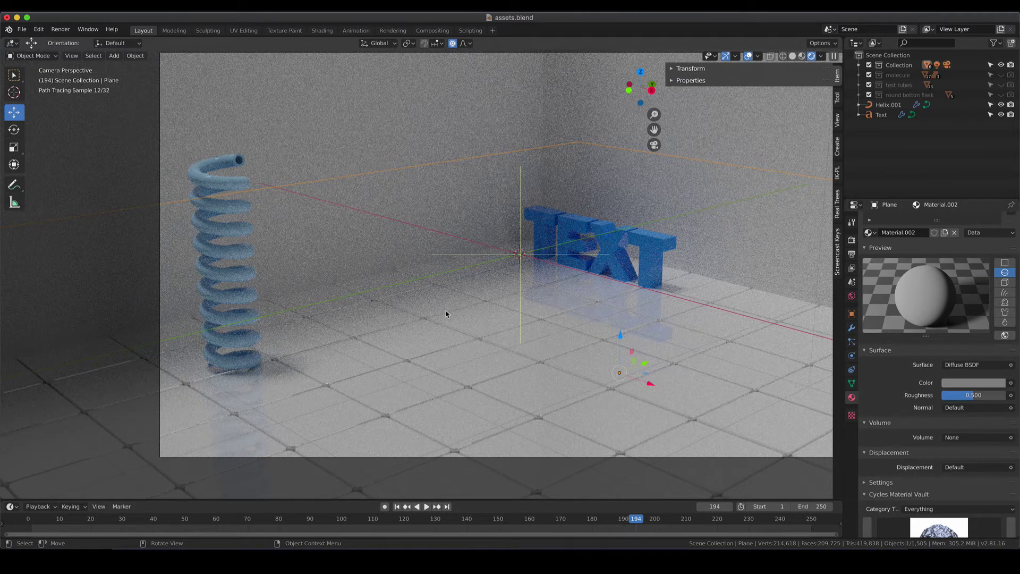
{"action": "key", "text": "z"}
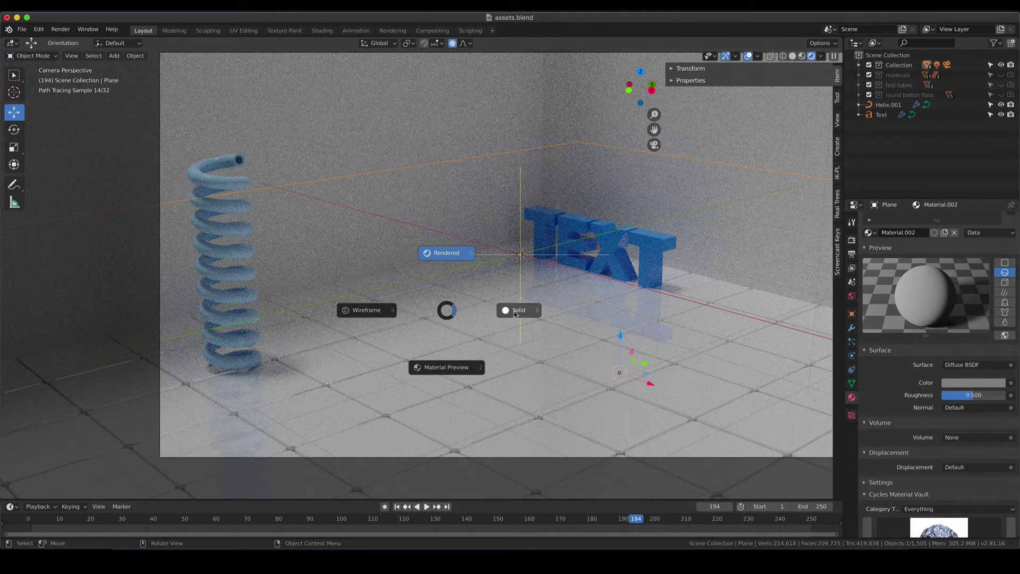
{"action": "left_click", "coordinate": [520, 309]}
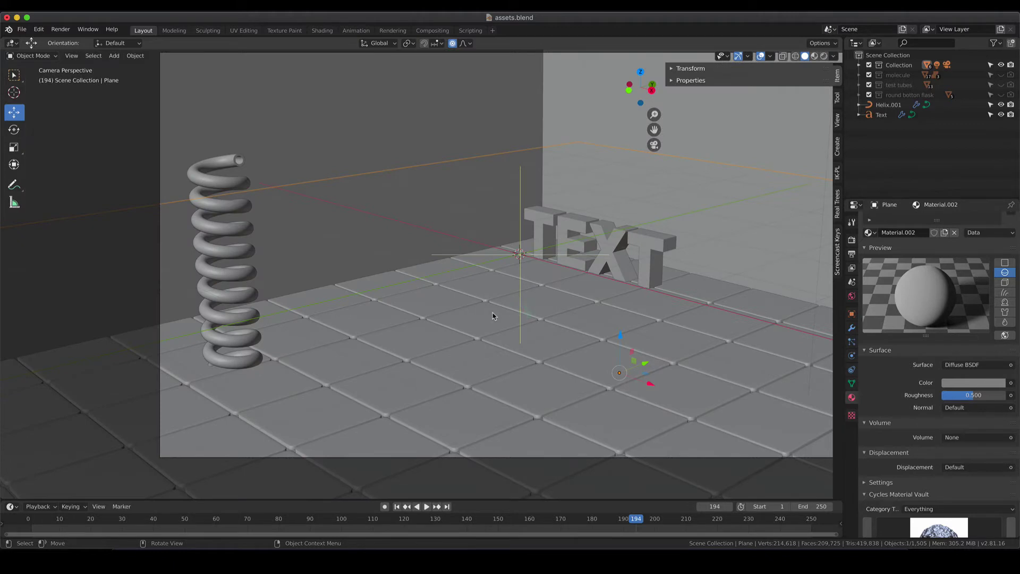
{"action": "key", "text": "shift+a"}
{"action": "mouse_move", "coordinate": [494, 307]}
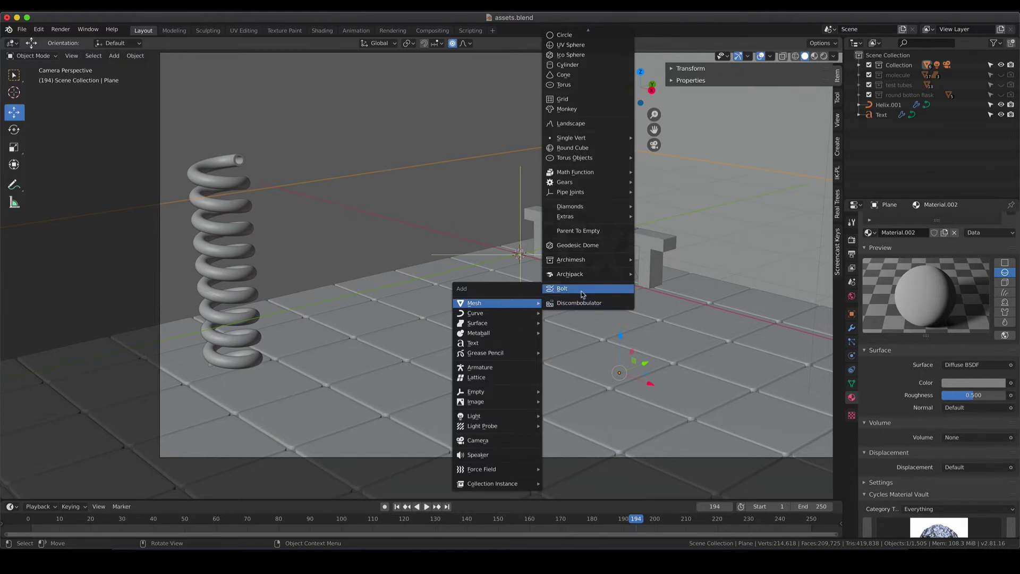
{"action": "scroll", "coordinate": [602, 34], "scroll_direction": "up", "scroll_amount": 2}
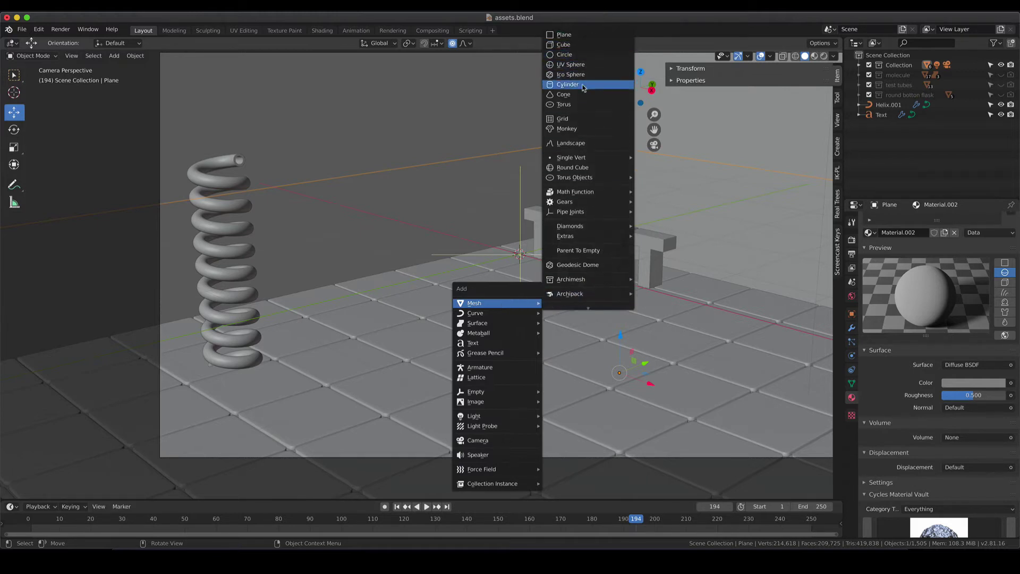
{"action": "mouse_move", "coordinate": [583, 239]}
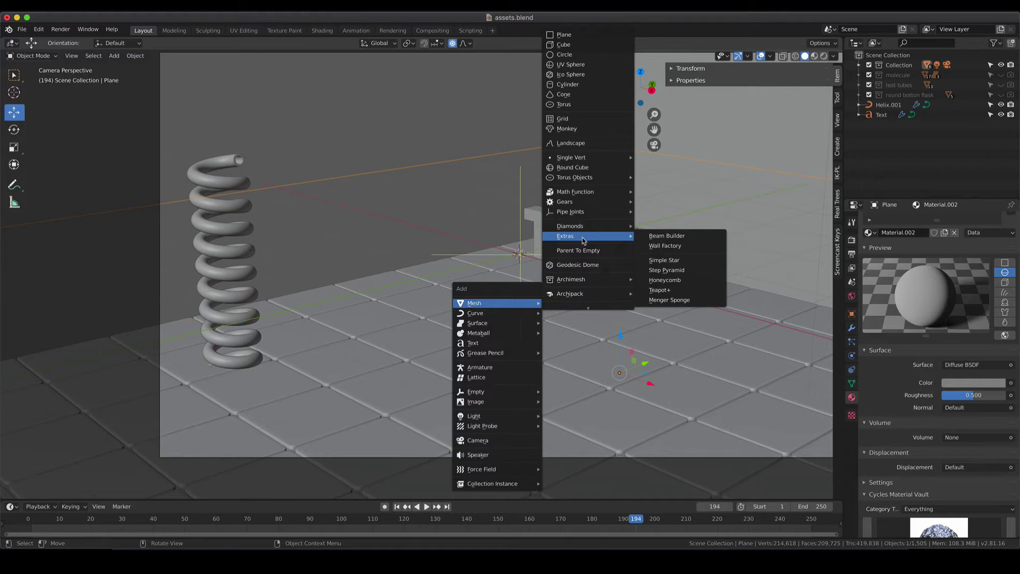
Open Preferences on the Add-ons page, filter to Add Mesh add-ons, then close the window
{"action": "left_click", "coordinate": [39, 29]}
{"action": "left_click", "coordinate": [53, 171]}
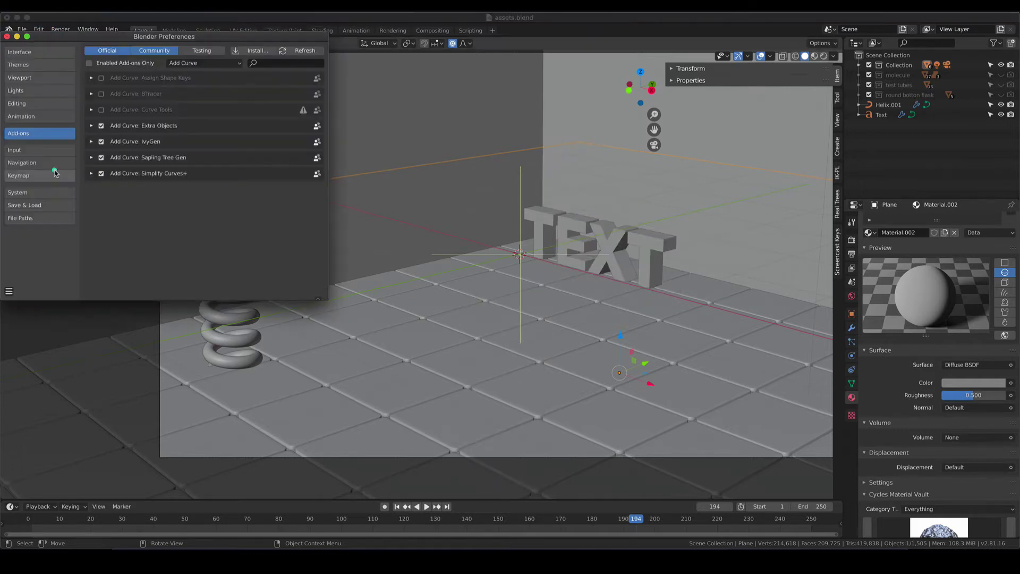
{"action": "left_click_drag", "start_coordinate": [327, 298], "coordinate": [896, 423]}
{"action": "left_click", "coordinate": [604, 65]}
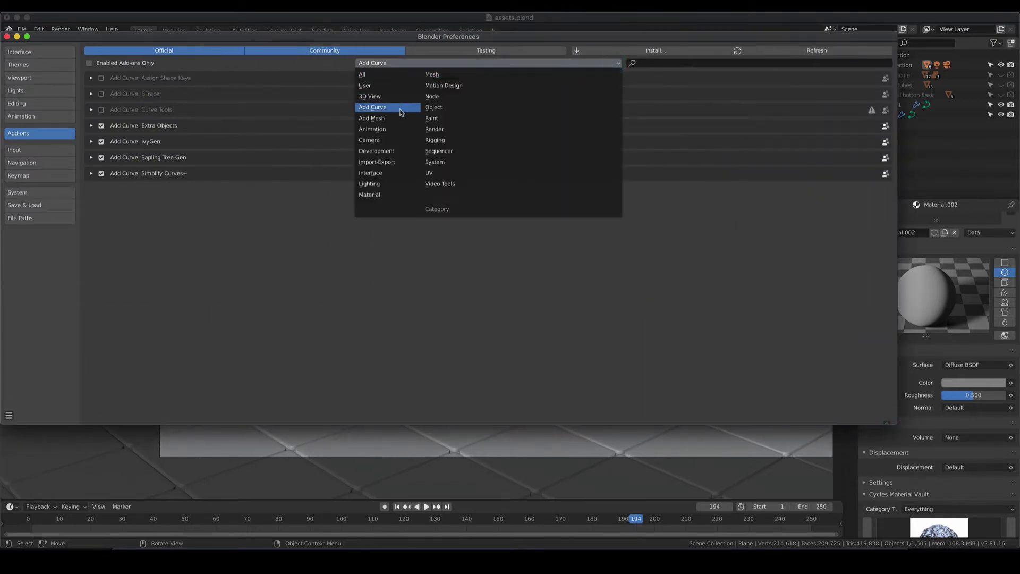
{"action": "left_click", "coordinate": [399, 119]}
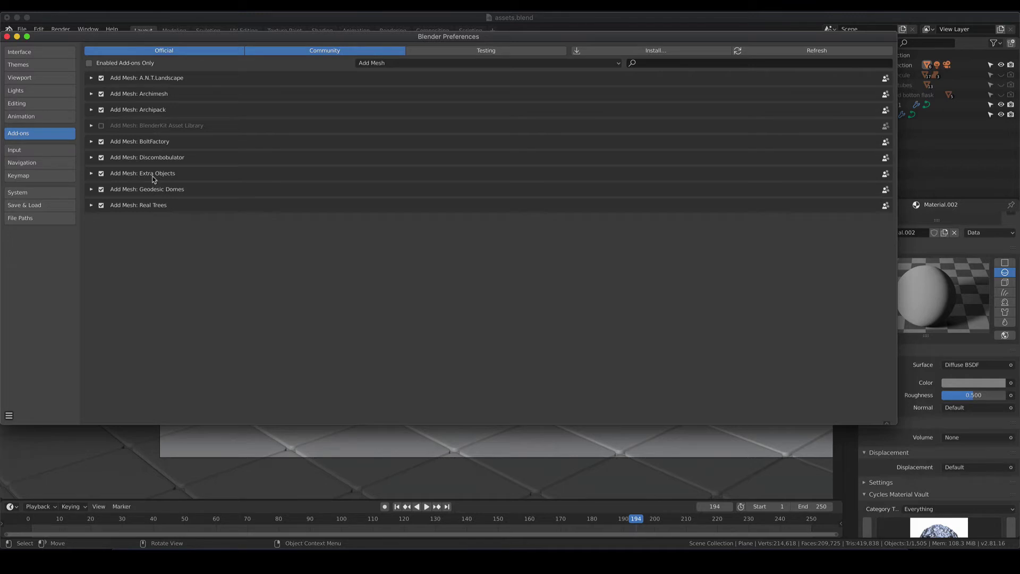
{"action": "left_click", "coordinate": [7, 36]}
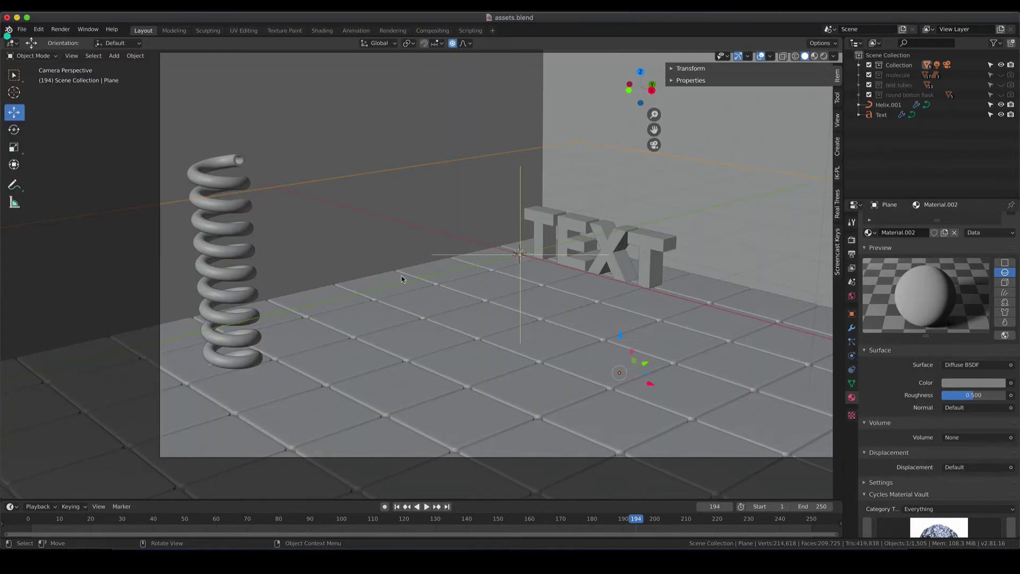
Add a Honeycomb mesh with 5 rows and 4 columns, then deselect it
{"action": "key", "text": "shift+a"}
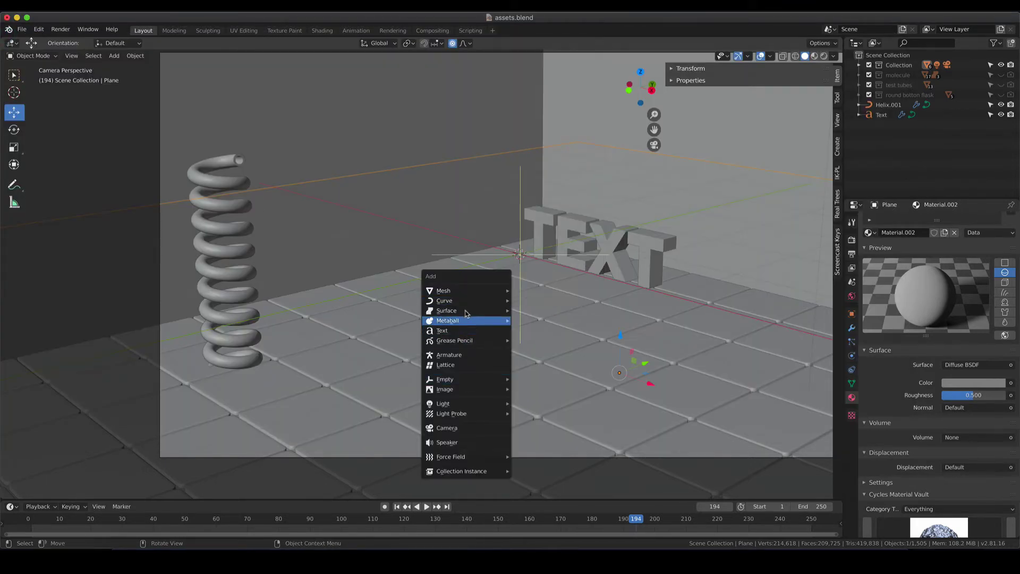
{"action": "mouse_move", "coordinate": [467, 293]}
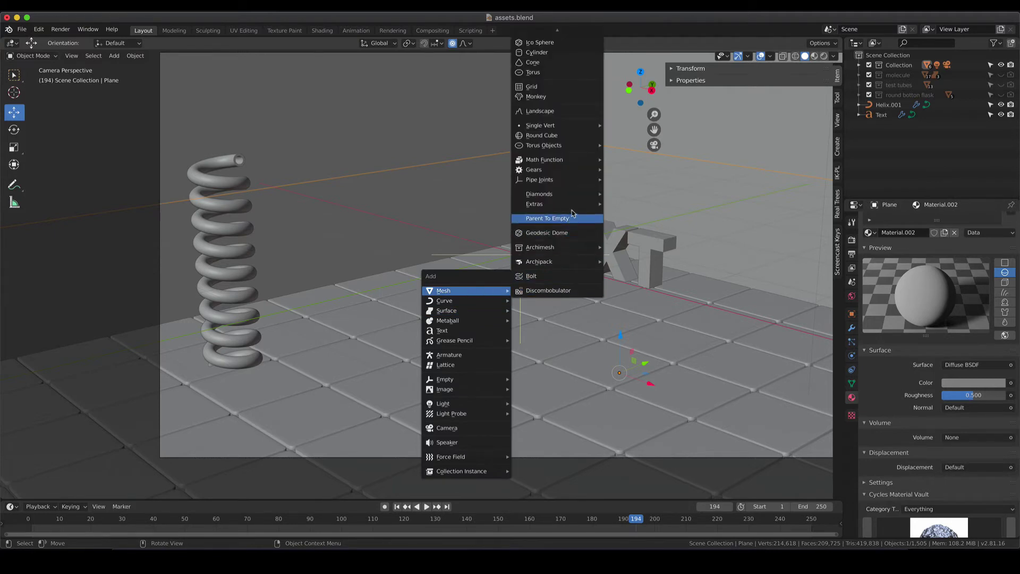
{"action": "mouse_move", "coordinate": [568, 206]}
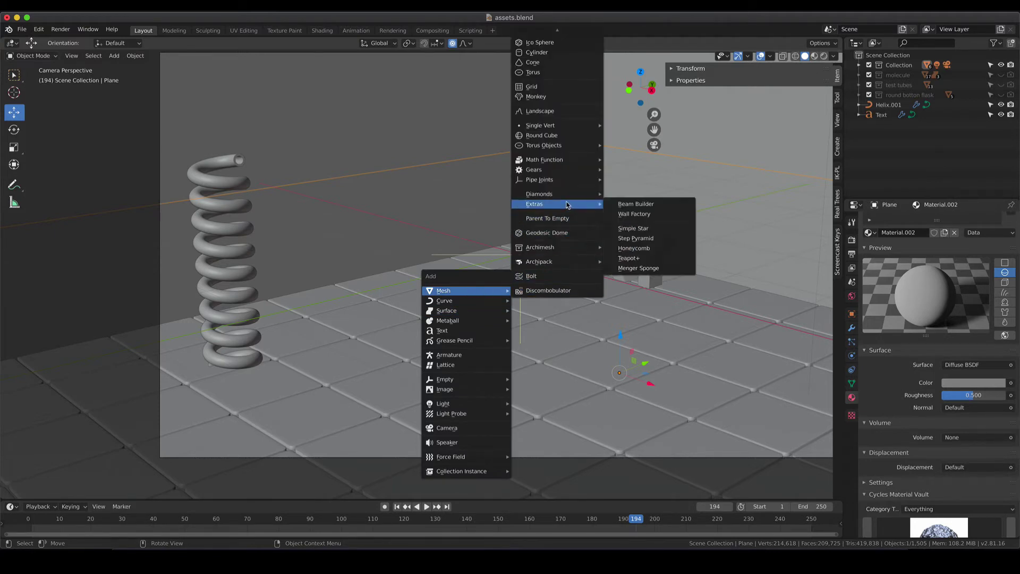
{"action": "left_click", "coordinate": [671, 249]}
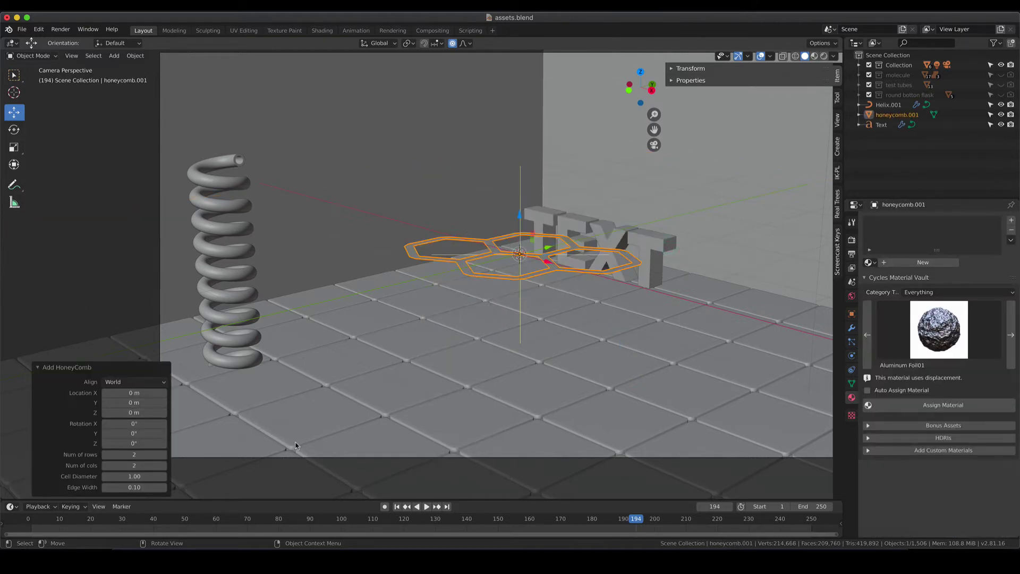
{"action": "left_click", "coordinate": [164, 454]}
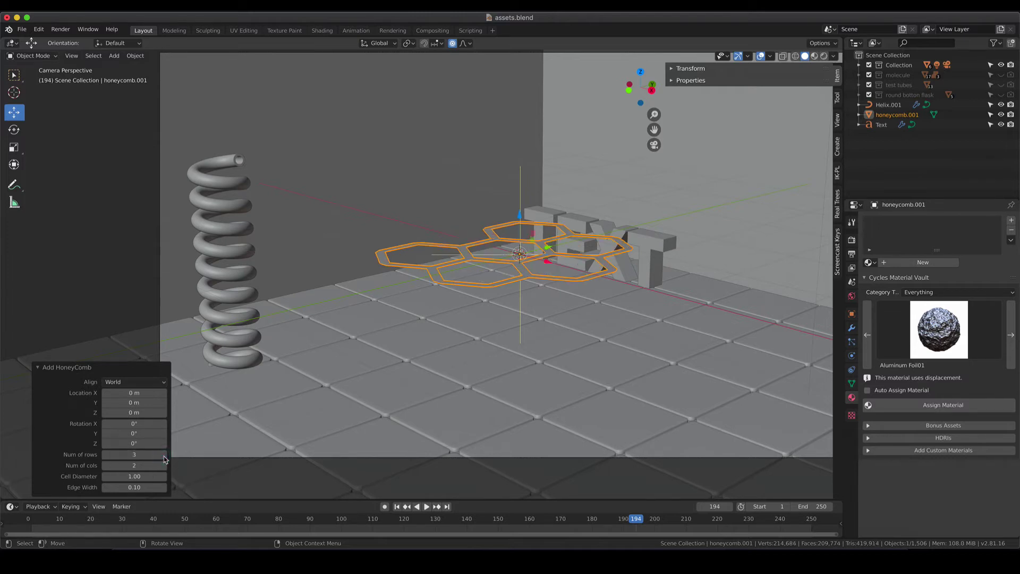
{"action": "left_click", "coordinate": [165, 454]}
{"action": "left_click", "coordinate": [164, 455]}
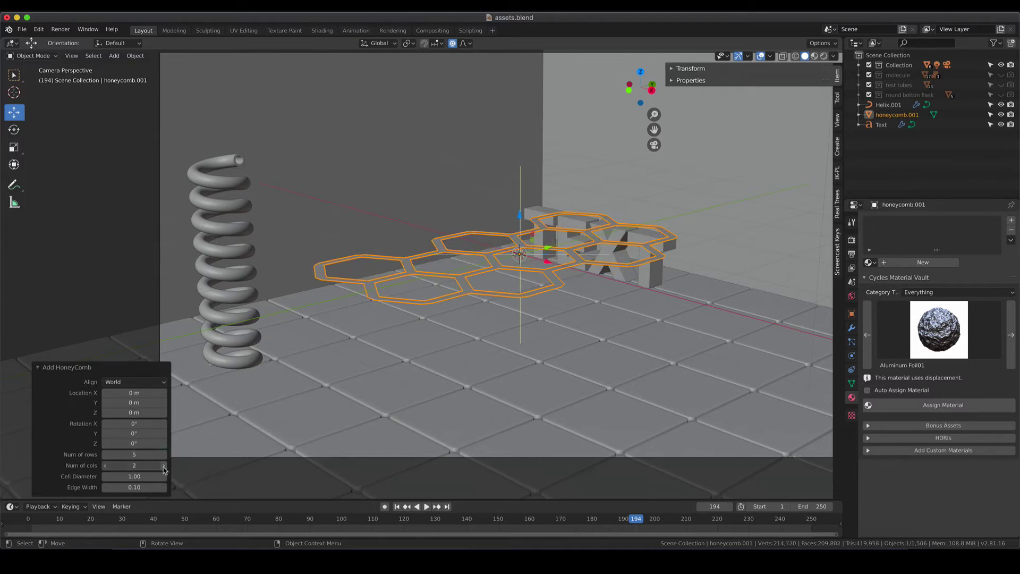
{"action": "left_click", "coordinate": [164, 467]}
{"action": "left_click", "coordinate": [164, 466]}
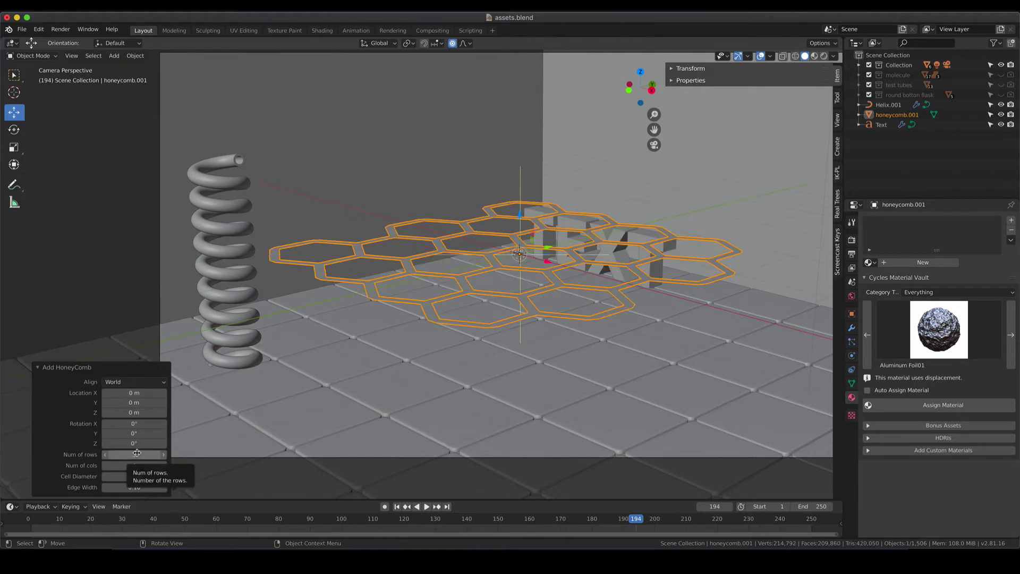
{"action": "left_click", "coordinate": [353, 365]}
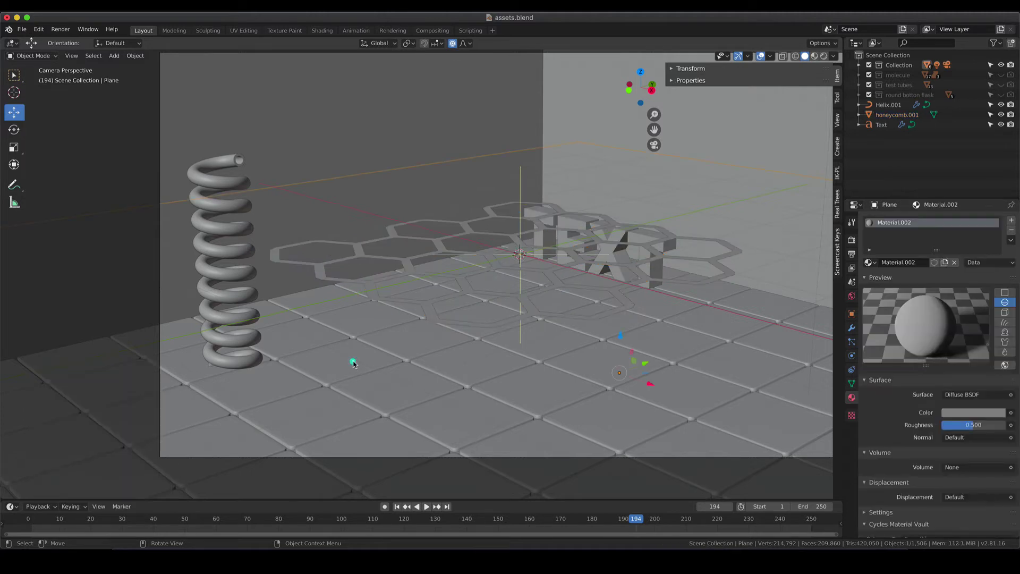
Select the honeycomb and scale it down to about 0.54
{"action": "left_click", "coordinate": [509, 268]}
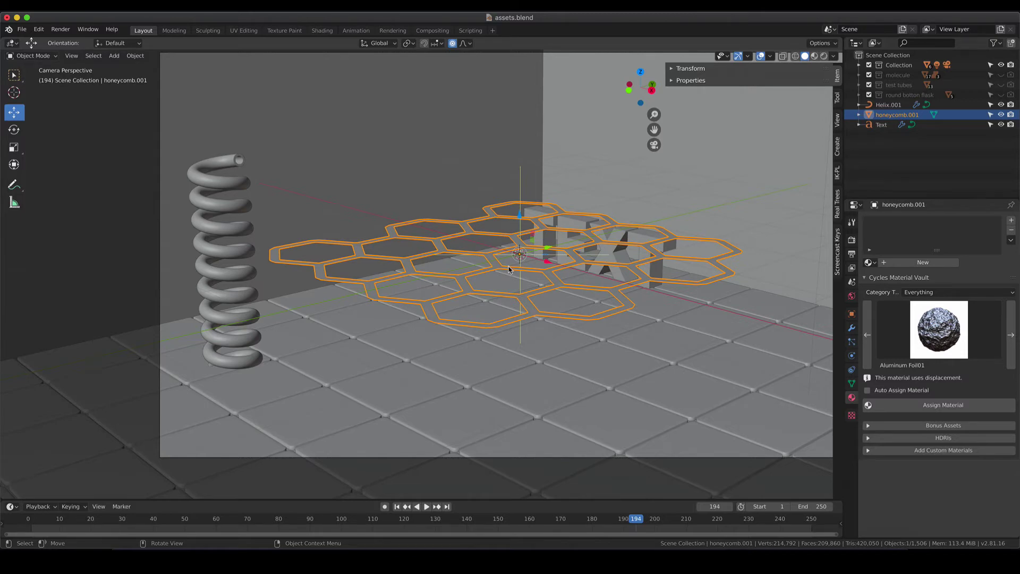
{"action": "key", "text": "s"}
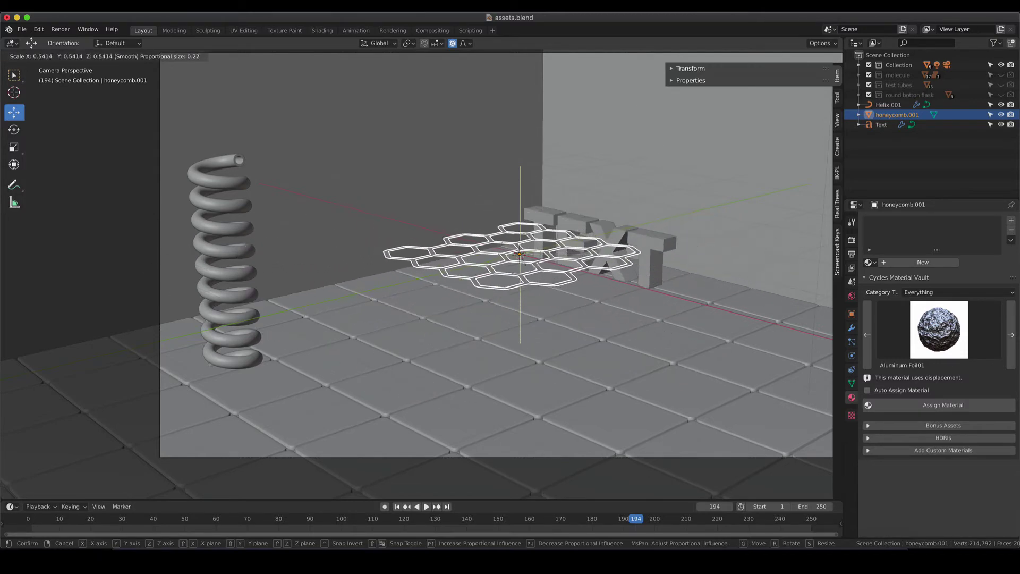
{"action": "left_click", "coordinate": [520, 268]}
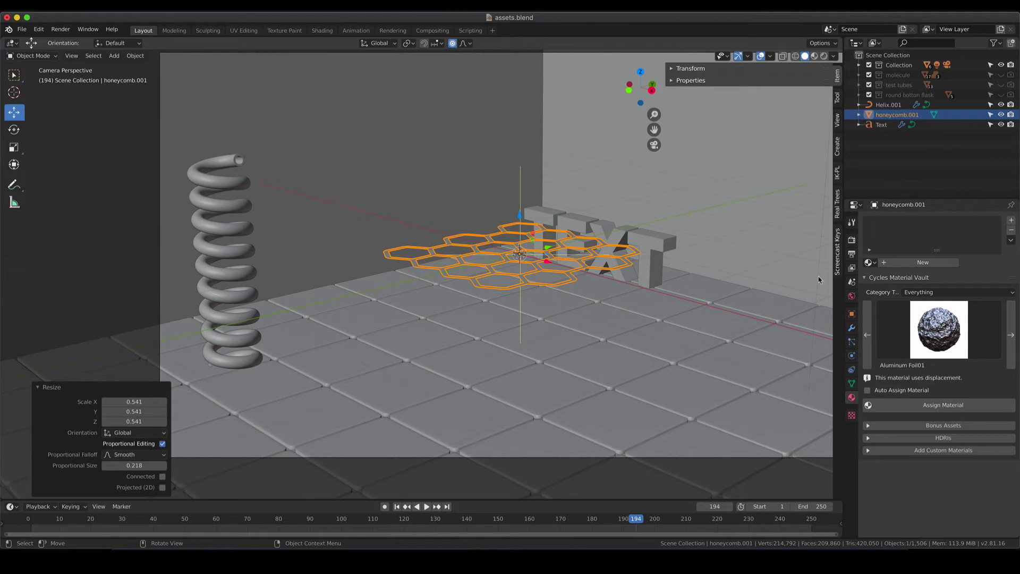
Add a Solidify modifier to the honeycomb with 1.07 m thickness
{"action": "left_click", "coordinate": [852, 328]}
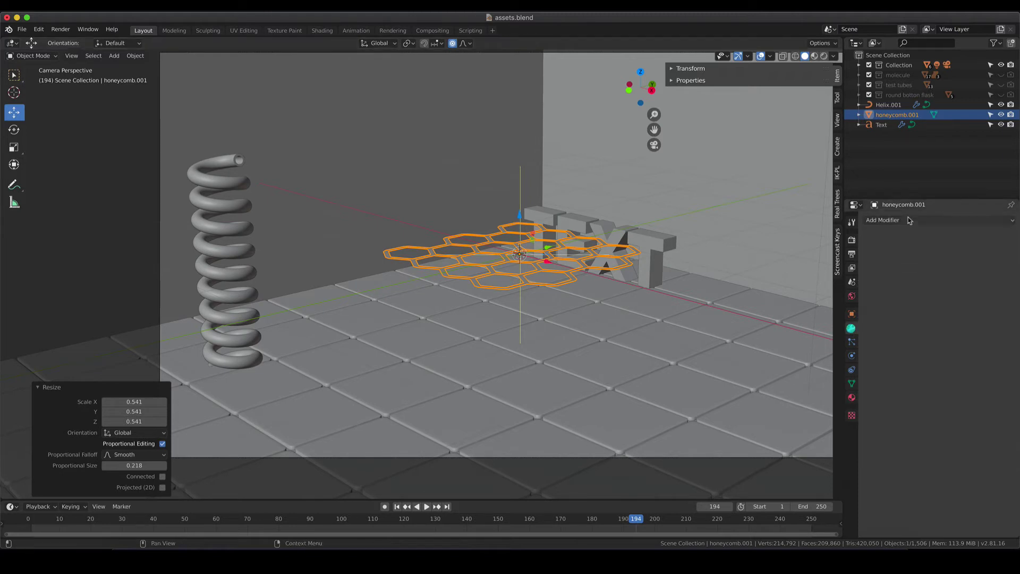
{"action": "left_click", "coordinate": [910, 220]}
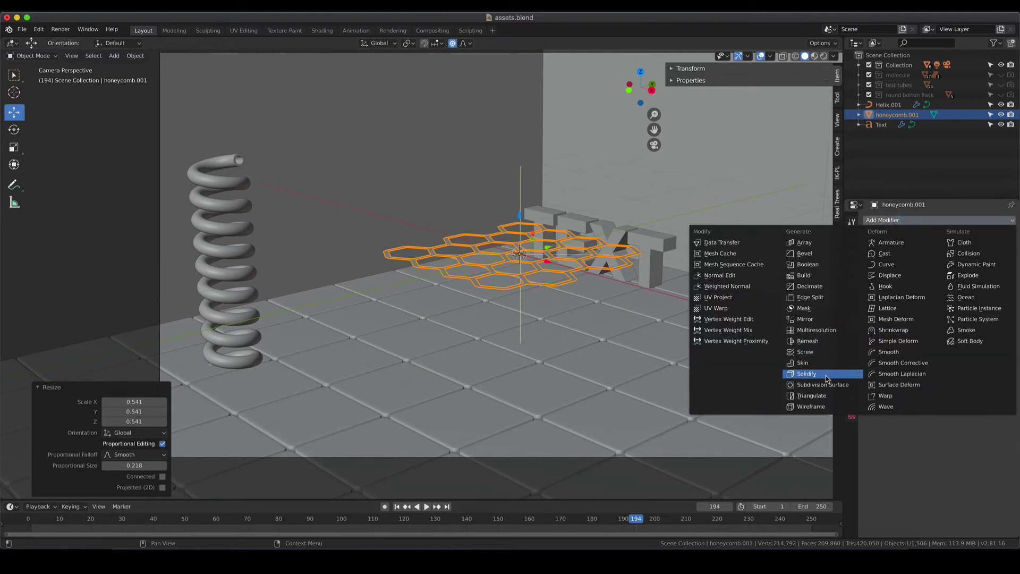
{"action": "left_click", "coordinate": [827, 377]}
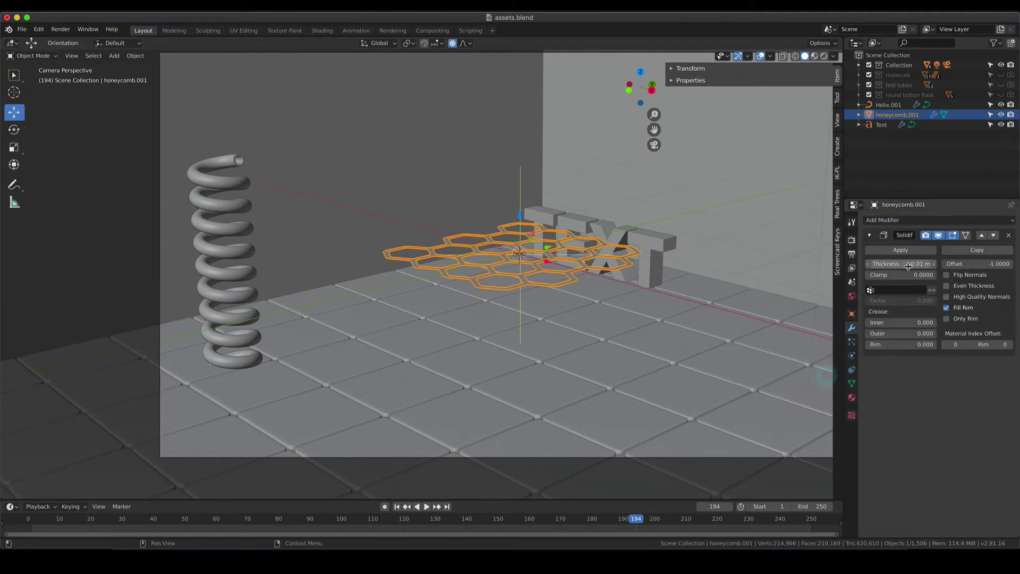
{"action": "left_click_drag", "start_coordinate": [901, 264], "coordinate": [973, 264]}
Lower the honeycomb and move it 1.4 m in Y toward the spring
{"action": "left_click_drag", "start_coordinate": [523, 219], "coordinate": [540, 326]}
{"action": "left_click_drag", "start_coordinate": [547, 375], "coordinate": [468, 270]}
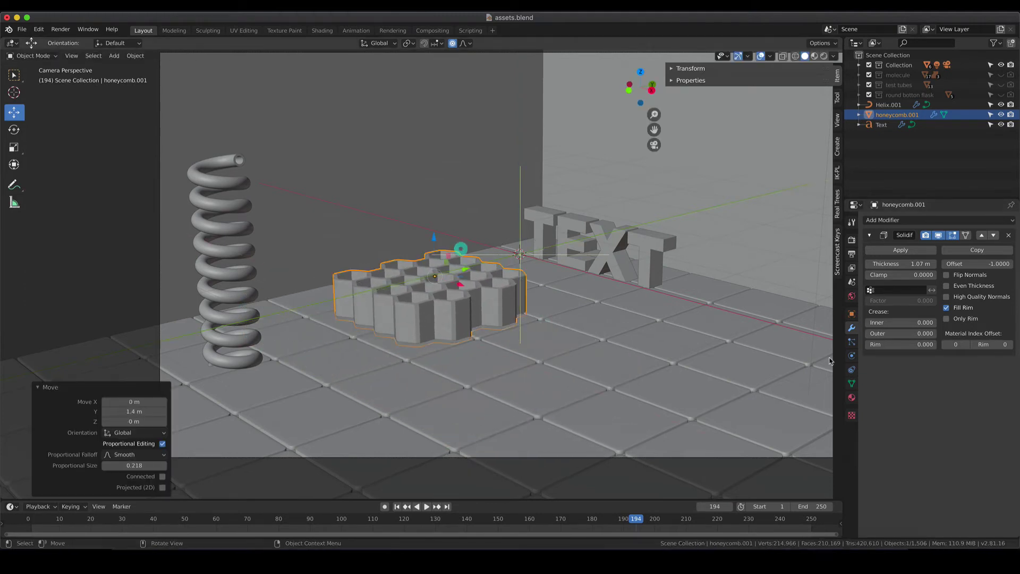
{"action": "left_click", "coordinate": [852, 398]}
Create a new blue material for the honeycomb and preview it in rendered shading
{"action": "left_click", "coordinate": [919, 263]}
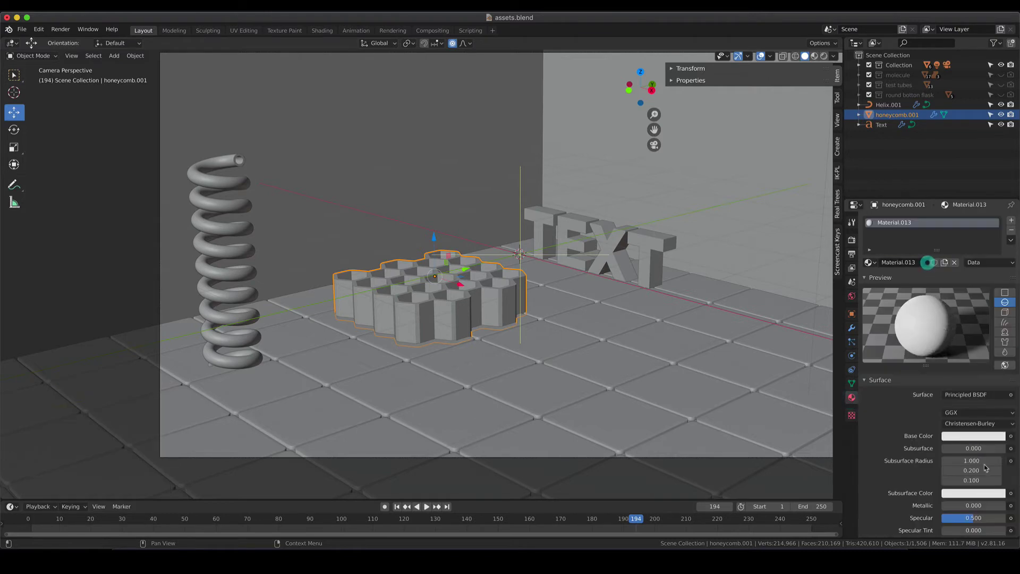
{"action": "scroll", "coordinate": [963, 511], "scroll_direction": "down", "scroll_amount": 3}
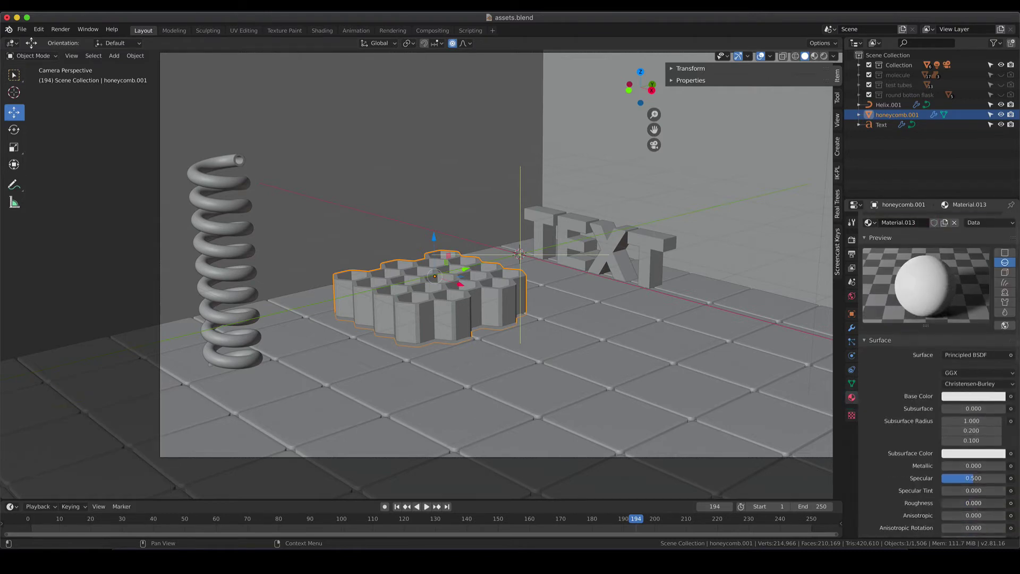
{"action": "left_click", "coordinate": [974, 396]}
{"action": "left_click_drag", "start_coordinate": [956, 297], "coordinate": [967, 269]}
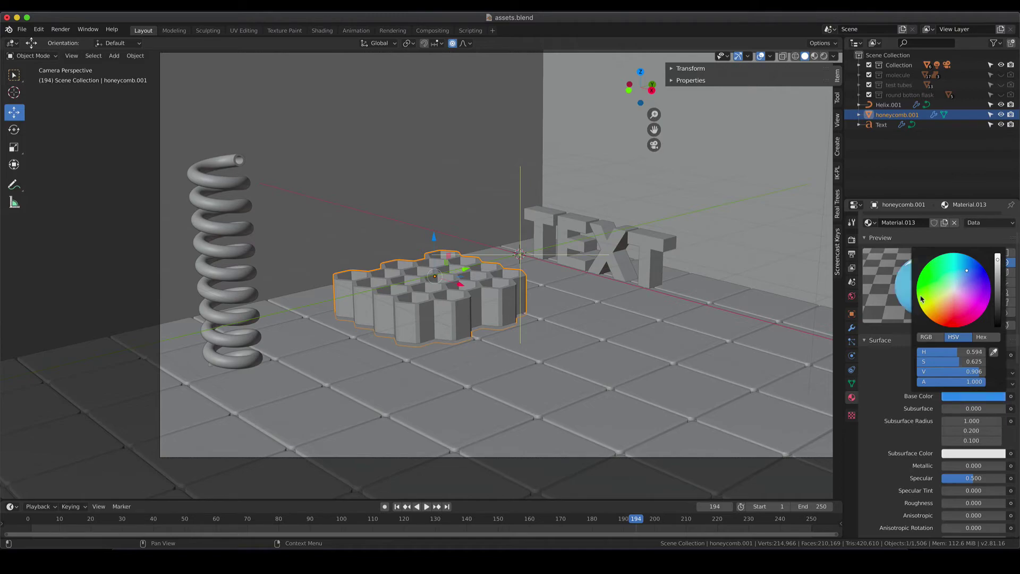
{"action": "key", "text": "z"}
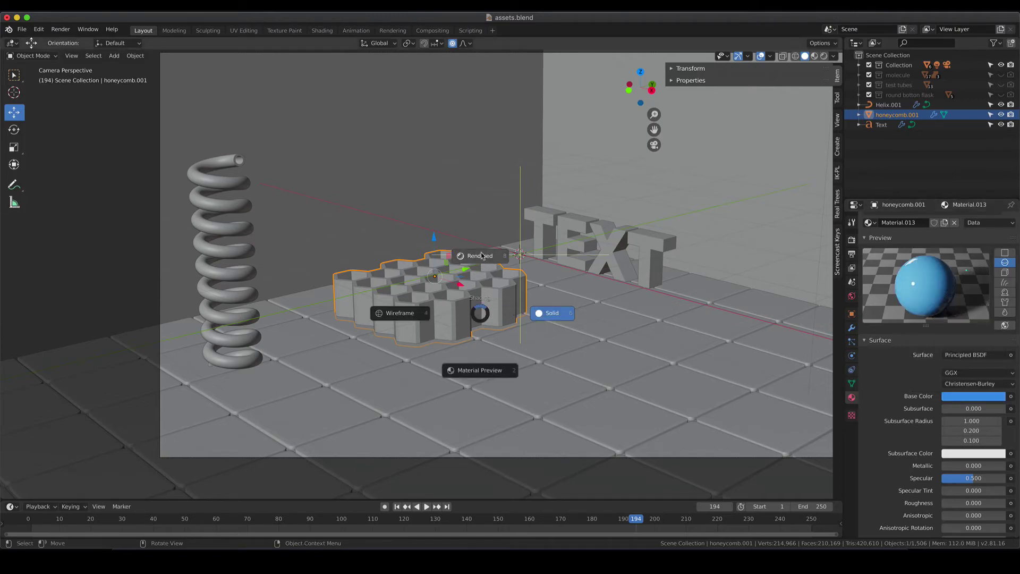
{"action": "left_click", "coordinate": [482, 257]}
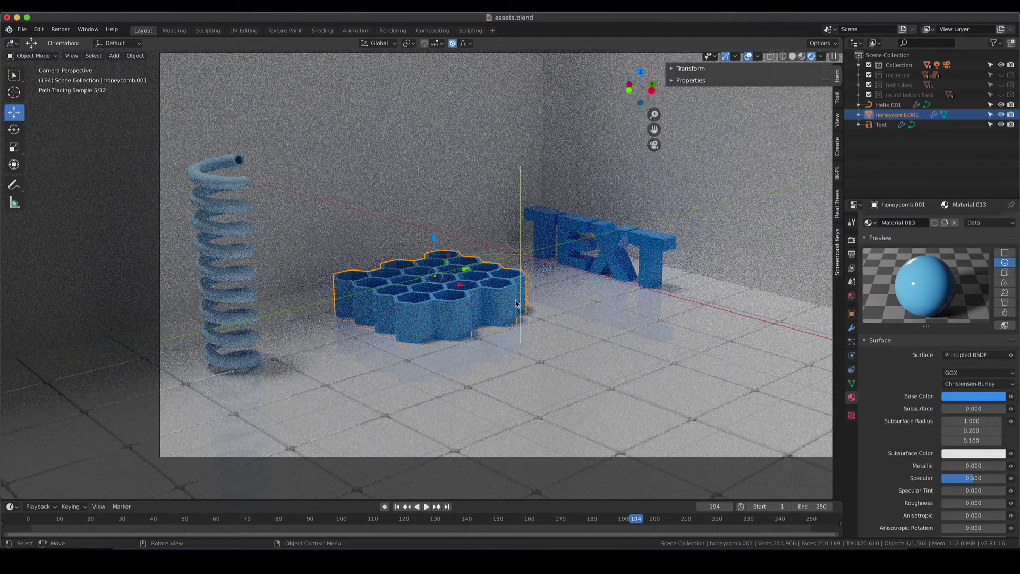
{"action": "key", "text": "KP_7"}
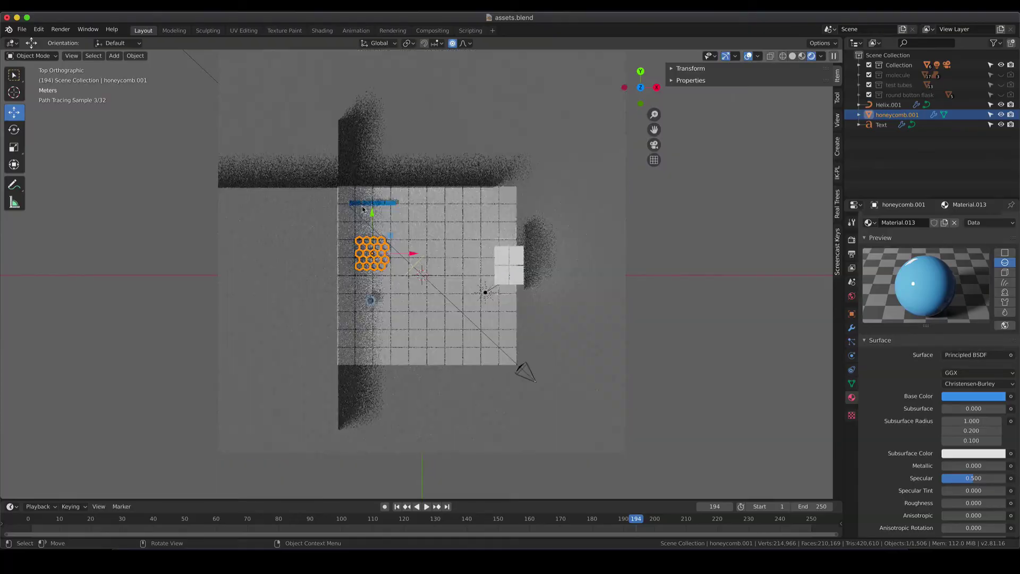
{"action": "scroll", "coordinate": [524, 369], "scroll_direction": "up", "scroll_amount": 5}
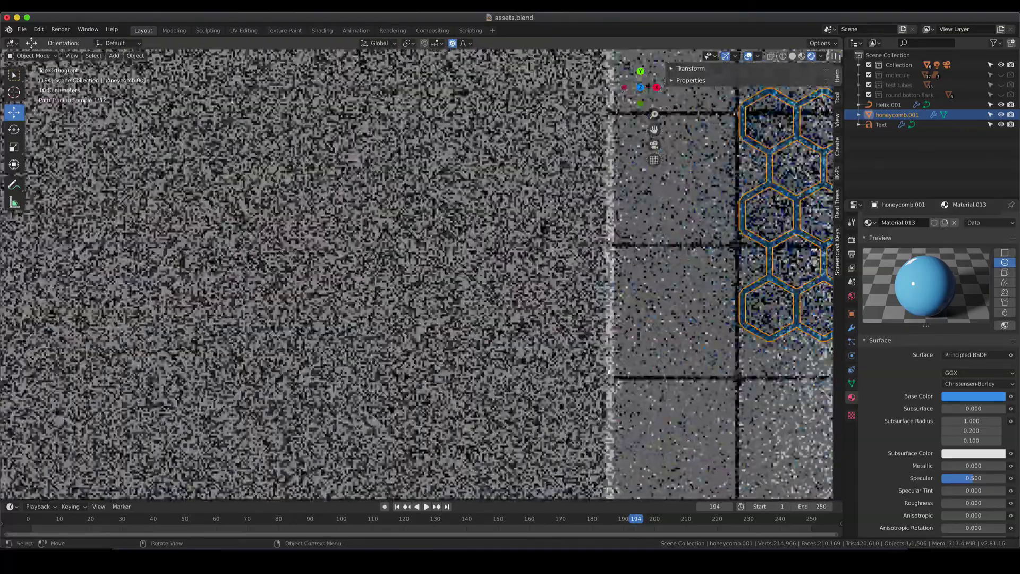
{"action": "middle_click_drag", "start_coordinate": [667, 276], "coordinate": [369, 280], "text": "shift"}
{"action": "left_click", "coordinate": [687, 271]}
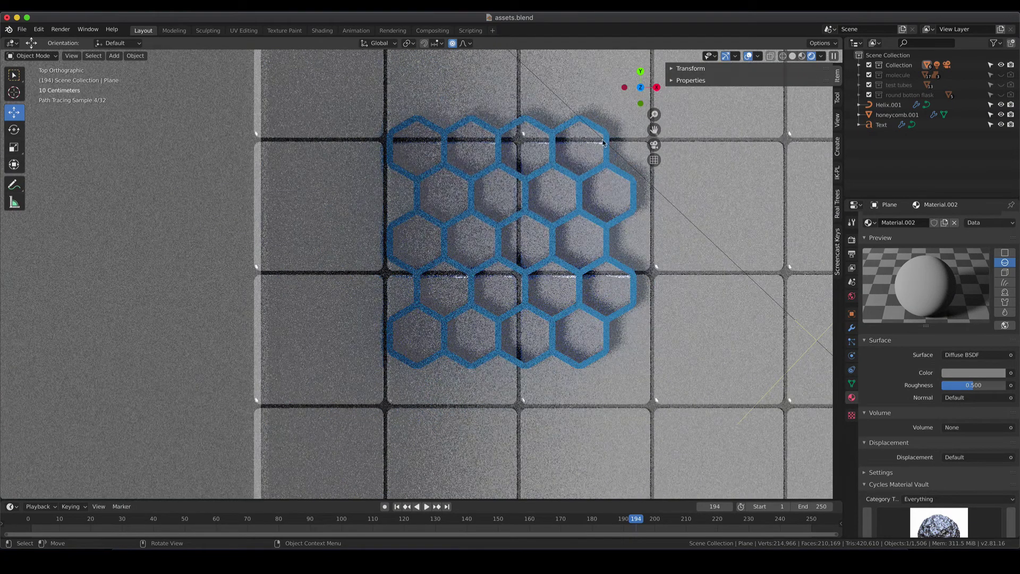
{"action": "middle_click_drag", "start_coordinate": [408, 207], "coordinate": [387, 270]}
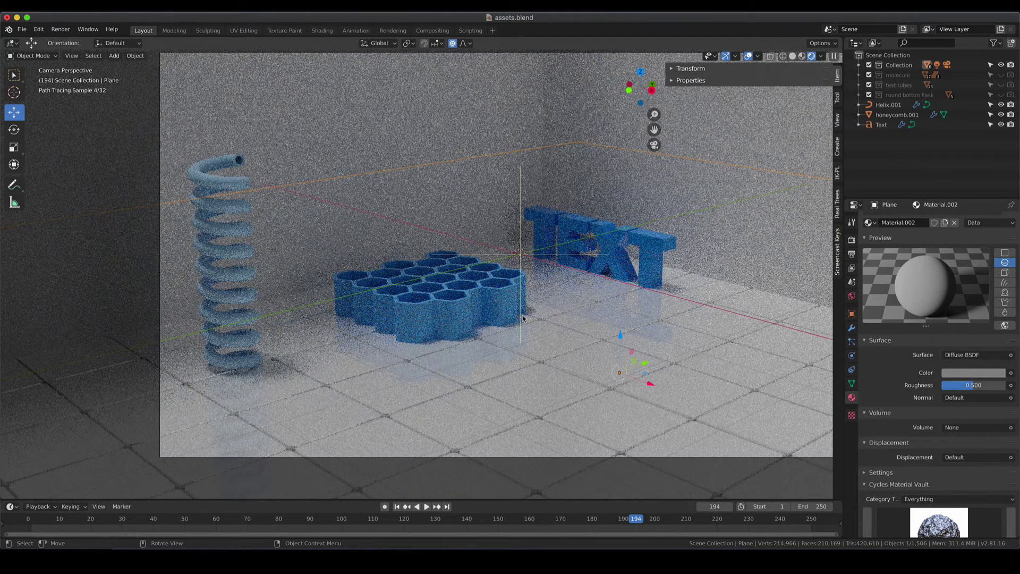
Add an Arrow curve profile at the origin and return the viewport to solid shading
{"action": "key", "text": "shift+a"}
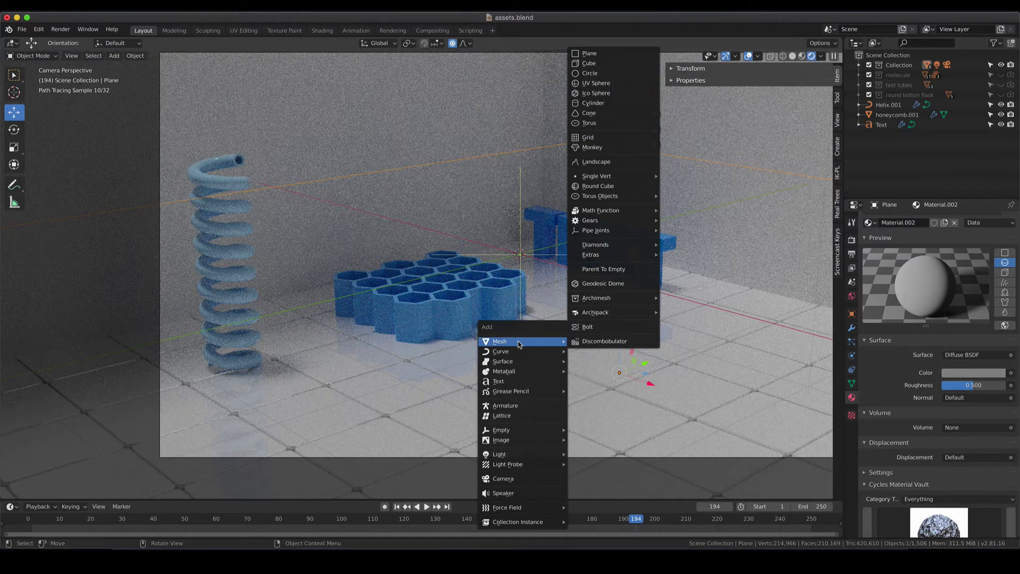
{"action": "mouse_move", "coordinate": [520, 356]}
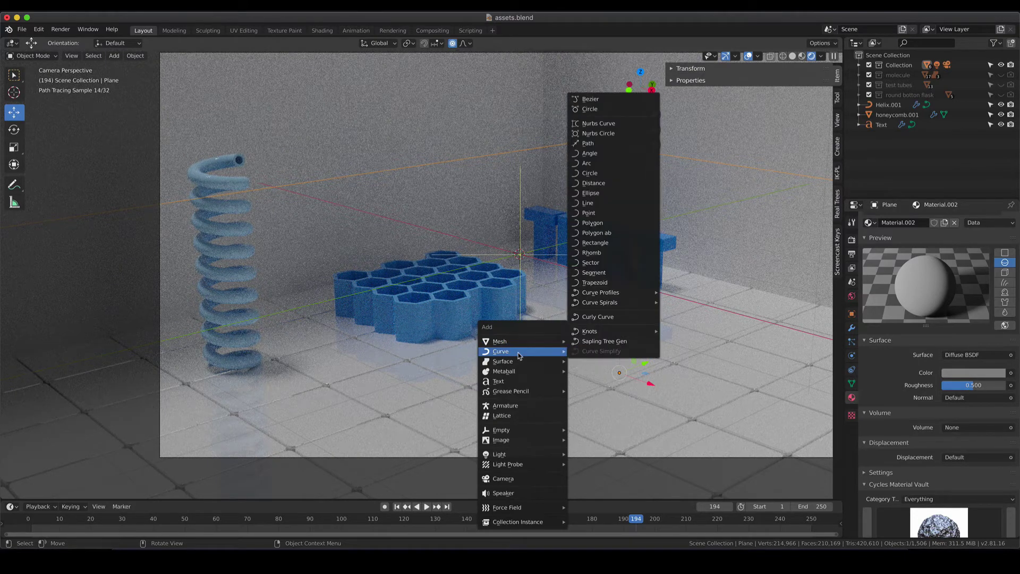
{"action": "mouse_move", "coordinate": [616, 294]}
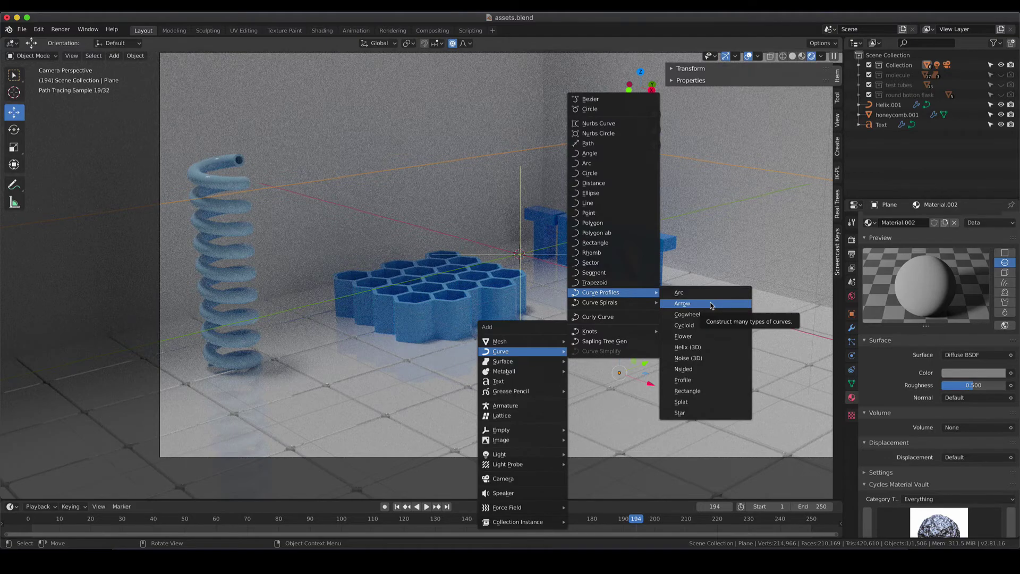
{"action": "left_click", "coordinate": [712, 305]}
{"action": "key", "text": "z"}
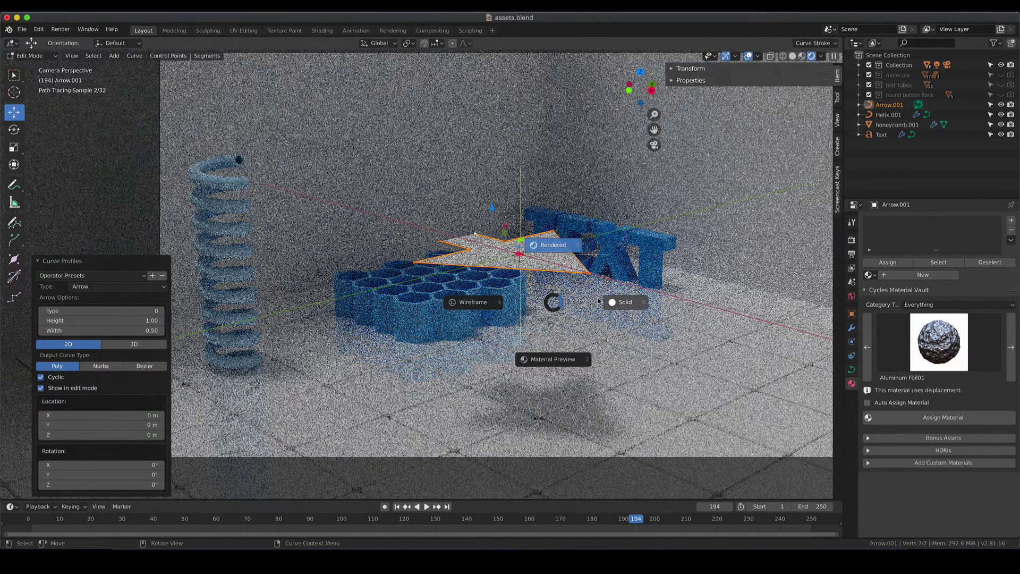
{"action": "left_click", "coordinate": [634, 303]}
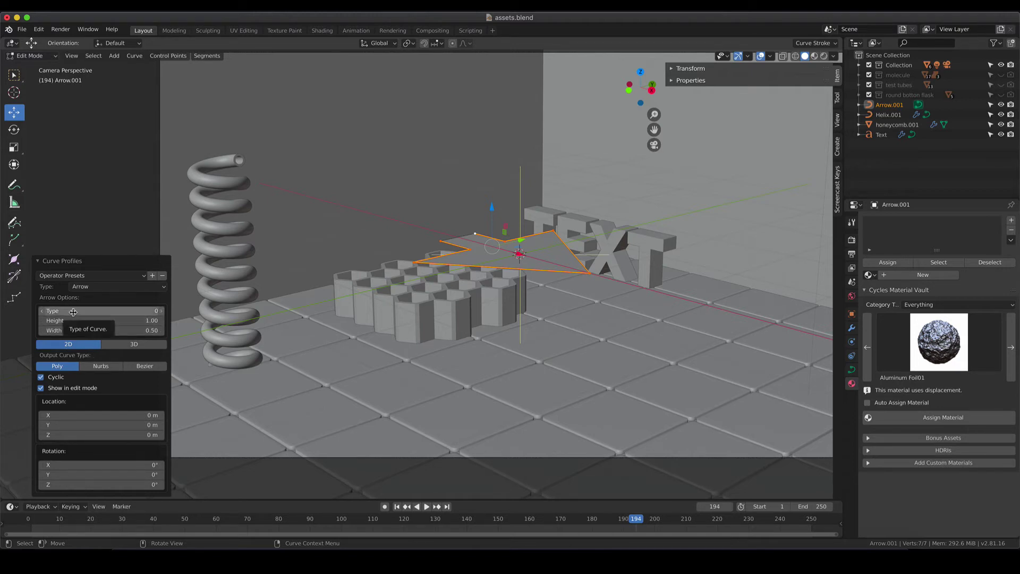
Set the arrow's height to 2 and its tail width to 1
{"action": "left_click", "coordinate": [102, 321]}
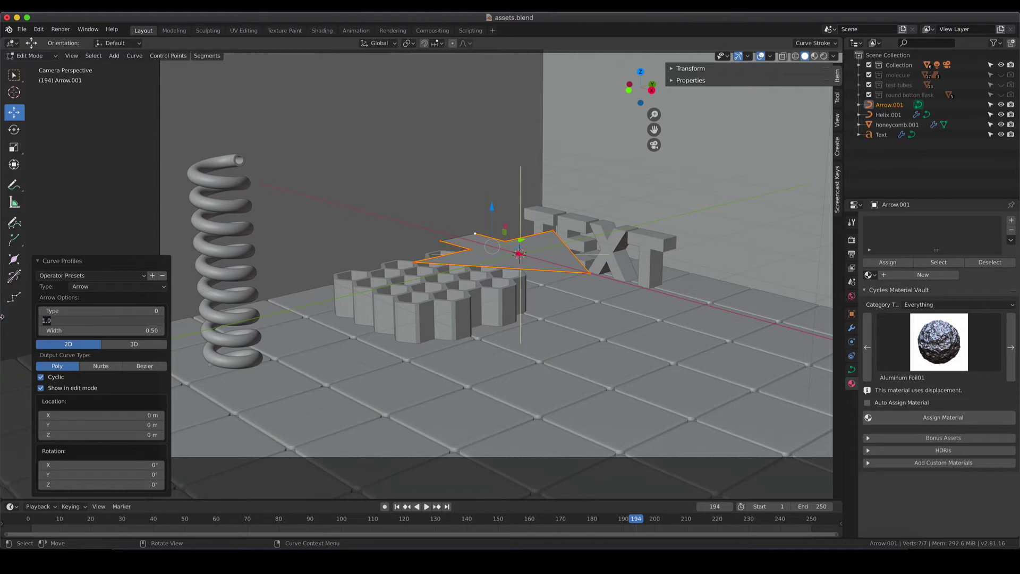
{"action": "key", "text": "Return"}
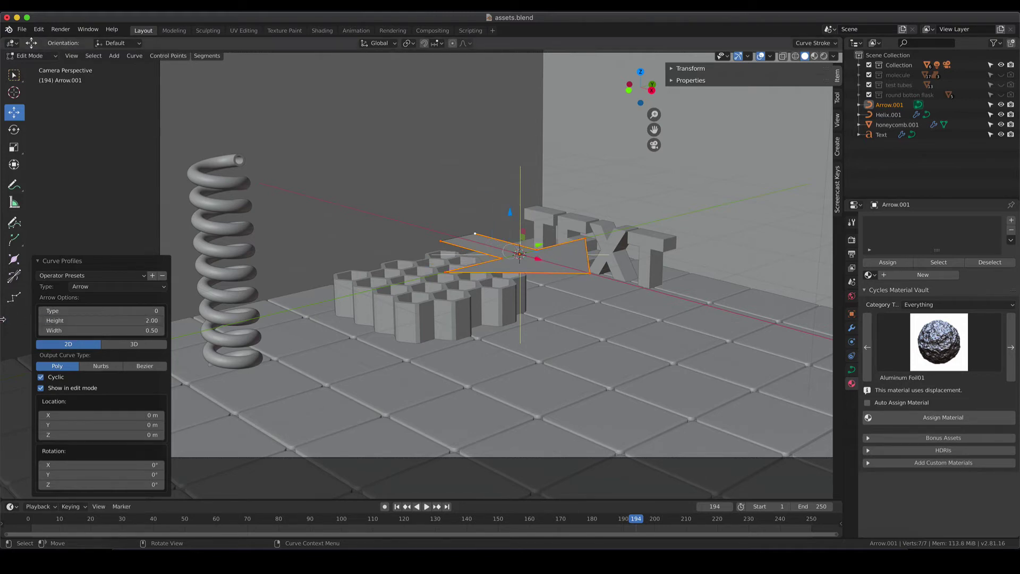
{"action": "left_click", "coordinate": [83, 330]}
{"action": "type", "text": "0.2"}
{"action": "key", "text": "Return"}
{"action": "left_click", "coordinate": [82, 330]}
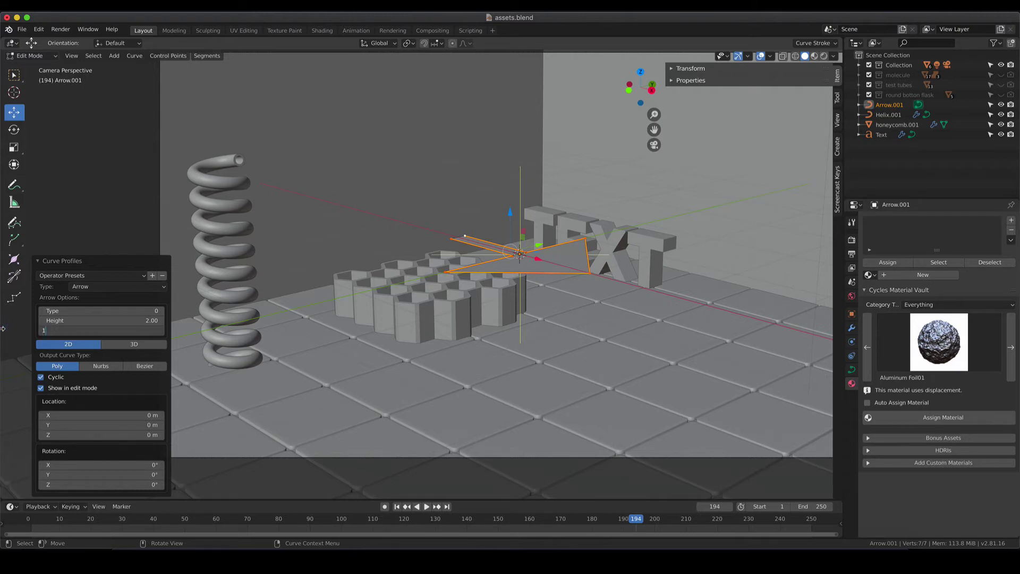
{"action": "type", "text": "1"}
{"action": "key", "text": "Return"}
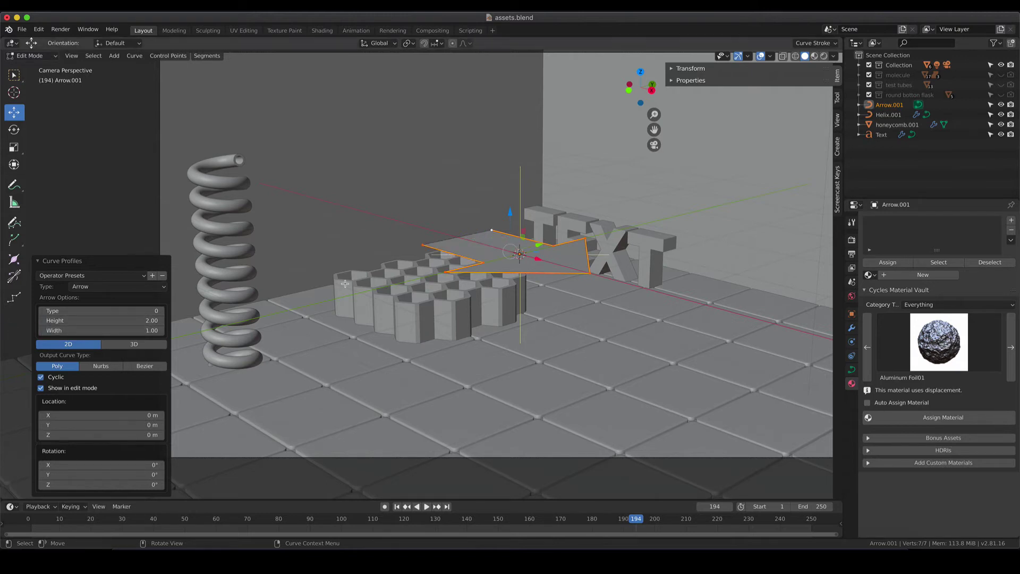
{"action": "left_click", "coordinate": [402, 324]}
{"action": "middle_click_drag", "start_coordinate": [401, 324], "coordinate": [483, 303]}
In top view, stretch the arrow's two tail corners about 3.13 m left along X
{"action": "left_click", "coordinate": [482, 303]}
{"action": "key", "text": "KP_7"}
{"action": "scroll", "coordinate": [564, 458], "scroll_direction": "up", "scroll_amount": 5}
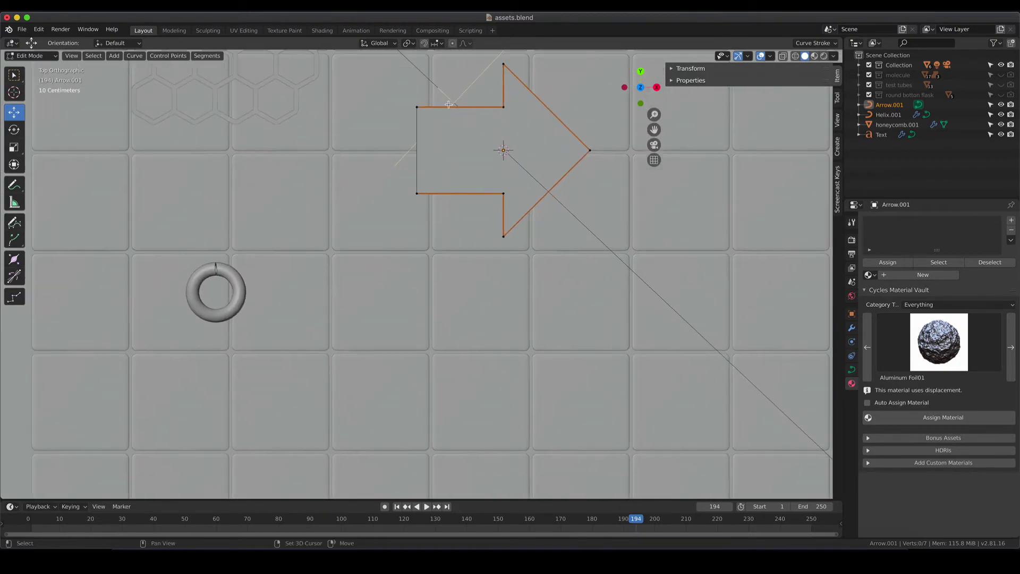
{"action": "middle_click_drag", "start_coordinate": [456, 203], "coordinate": [451, 328], "text": "shift"}
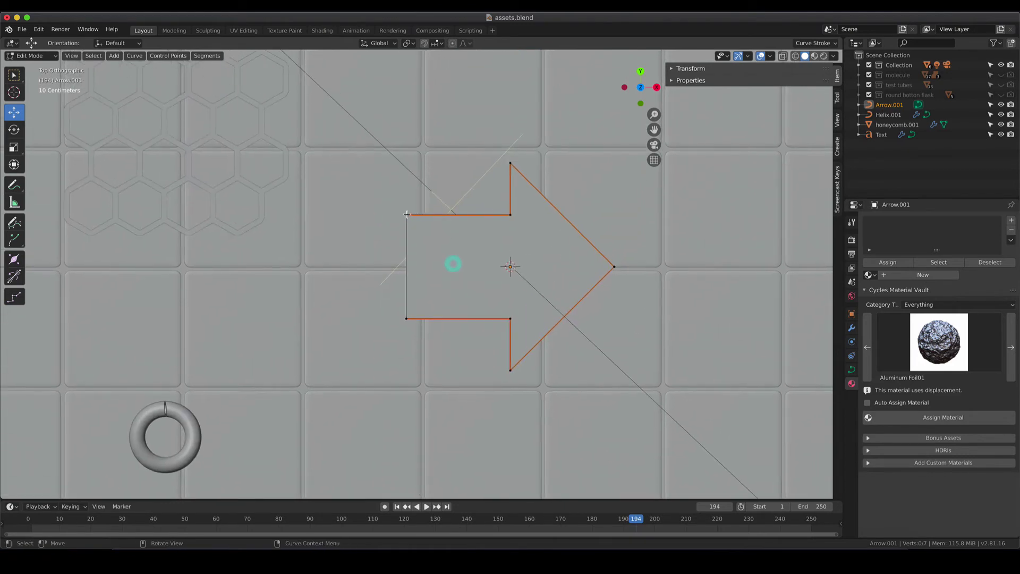
{"action": "left_click", "coordinate": [406, 319], "text": "shift"}
{"action": "left_click", "coordinate": [406, 214]}
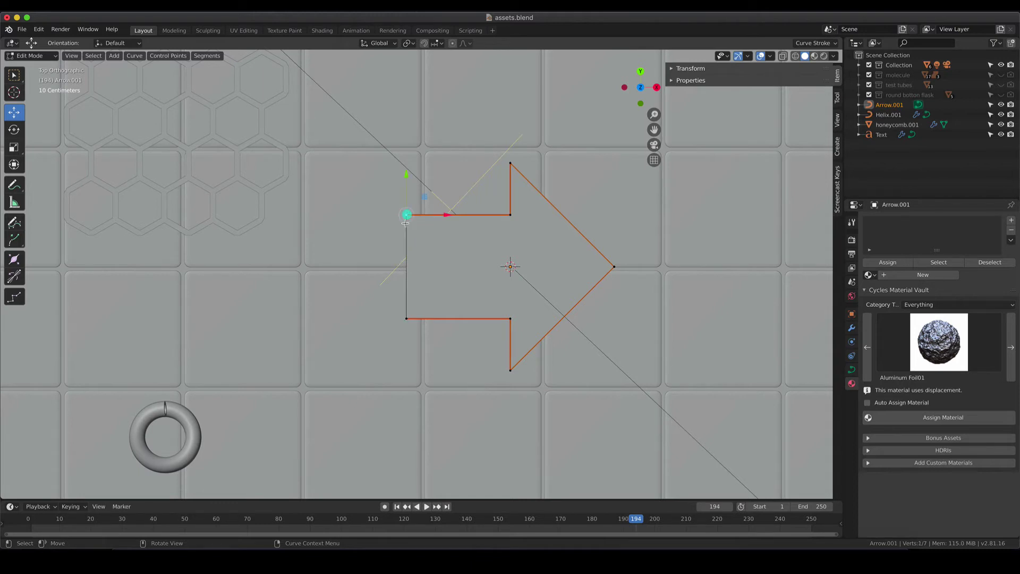
{"action": "left_click", "coordinate": [407, 318], "text": "shift"}
{"action": "key", "text": "g"}
{"action": "key", "text": "x"}
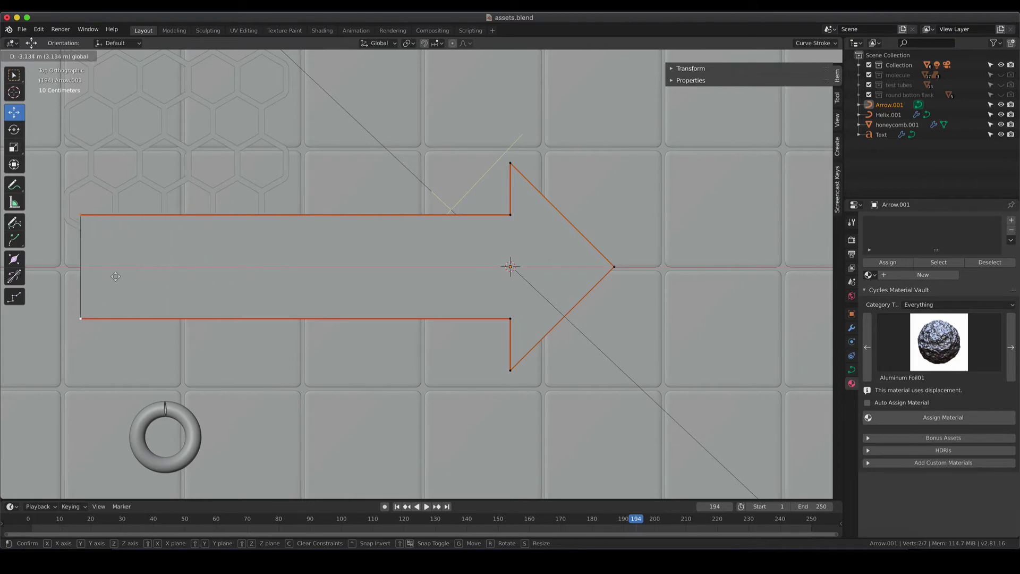
{"action": "left_click", "coordinate": [106, 272]}
Shift the arrowhead's base points 0.316 m toward the tail, then return to camera view
{"action": "left_click", "coordinate": [511, 214]}
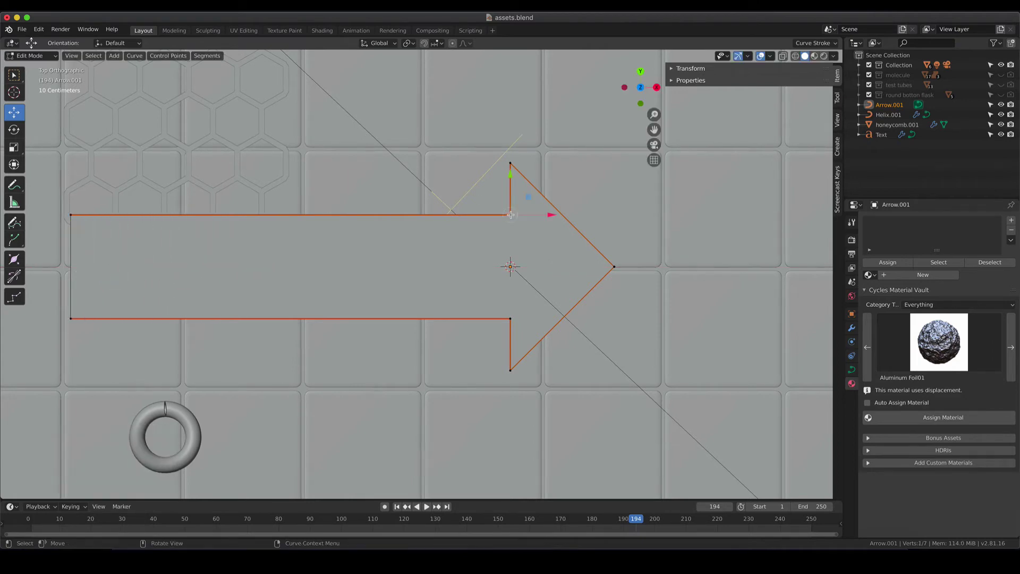
{"action": "left_click", "coordinate": [510, 164]}
{"action": "left_click", "coordinate": [509, 370], "text": "shift"}
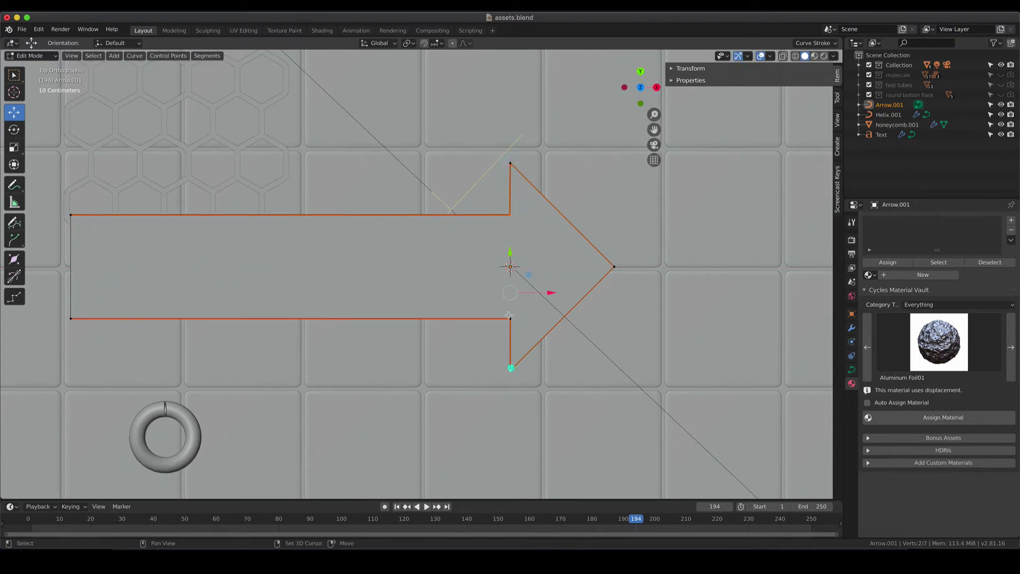
{"action": "left_click", "coordinate": [509, 318], "text": "shift"}
{"action": "key", "text": "g"}
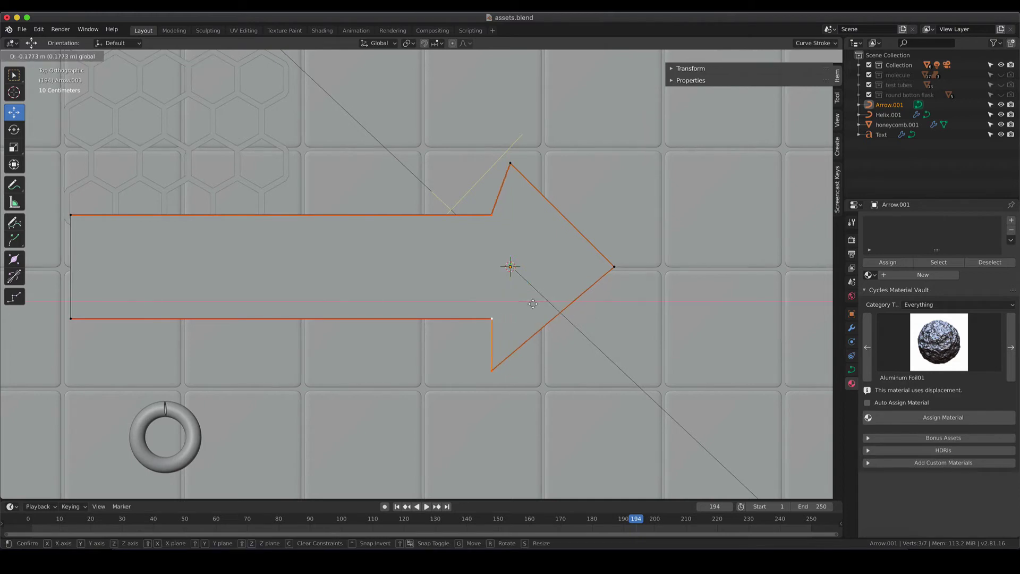
{"action": "right_click", "coordinate": [533, 304]}
{"action": "left_click", "coordinate": [510, 163], "text": "shift"}
{"action": "left_click_drag", "start_coordinate": [549, 266], "coordinate": [518, 269]}
{"action": "key", "text": "KP_0"}
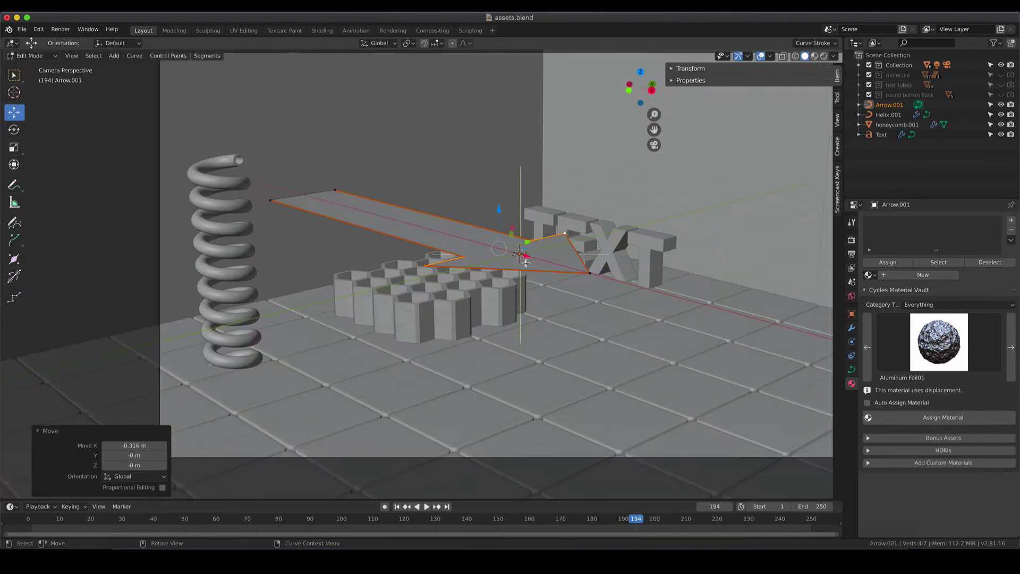
Leave Edit Mode and give the arrow curve a 0.1 m Geometry extrude
{"action": "key", "text": "Tab"}
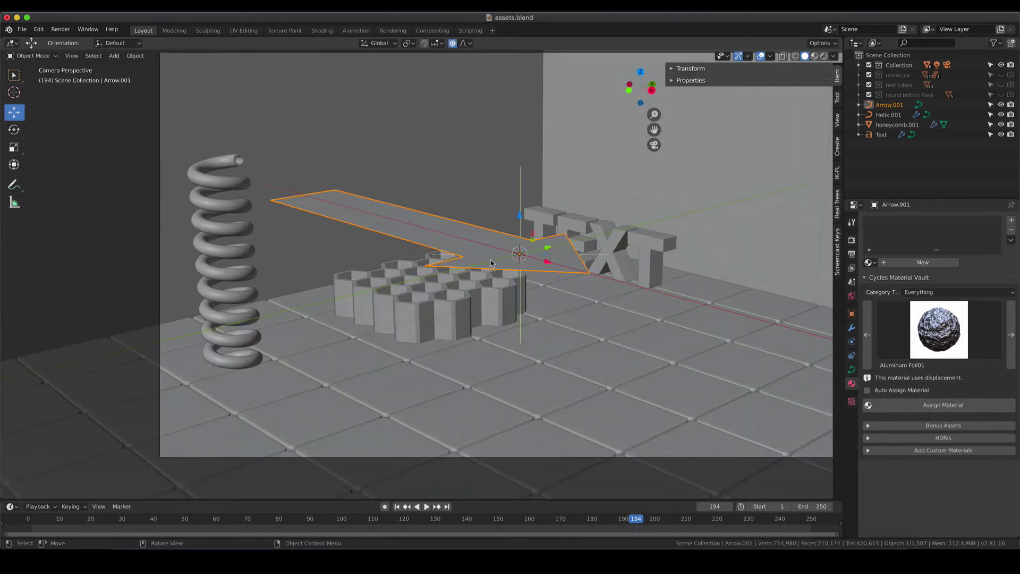
{"action": "left_click", "coordinate": [851, 370]}
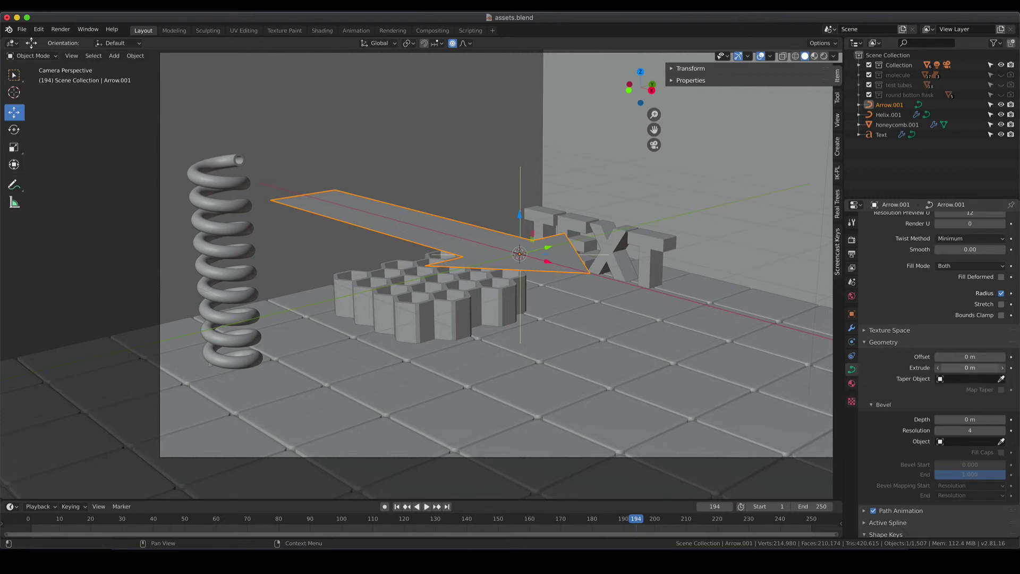
{"action": "left_click_drag", "start_coordinate": [955, 367], "coordinate": [976, 368]}
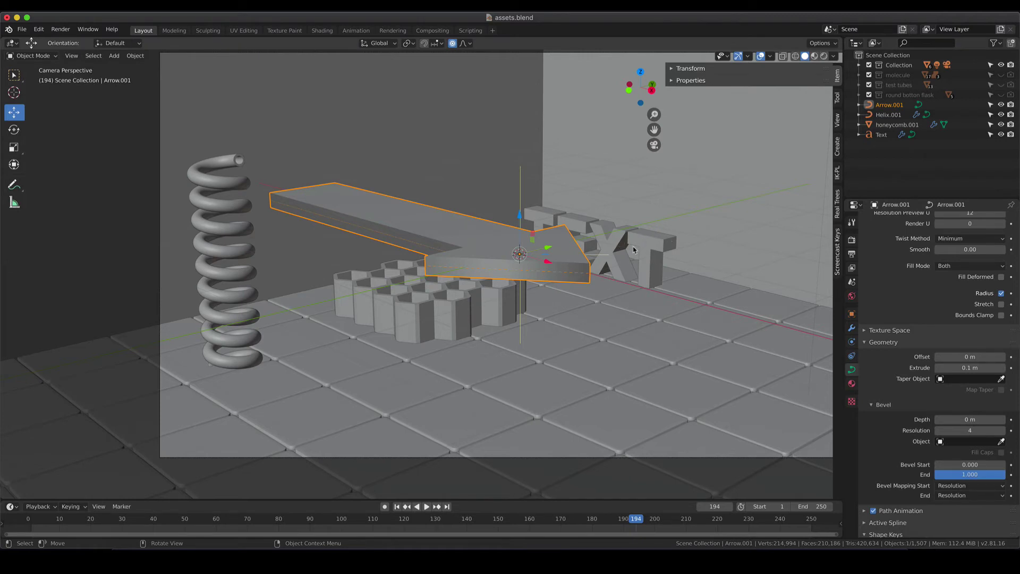
Add an Edge Split modifier to the arrow
{"action": "left_click", "coordinate": [851, 327]}
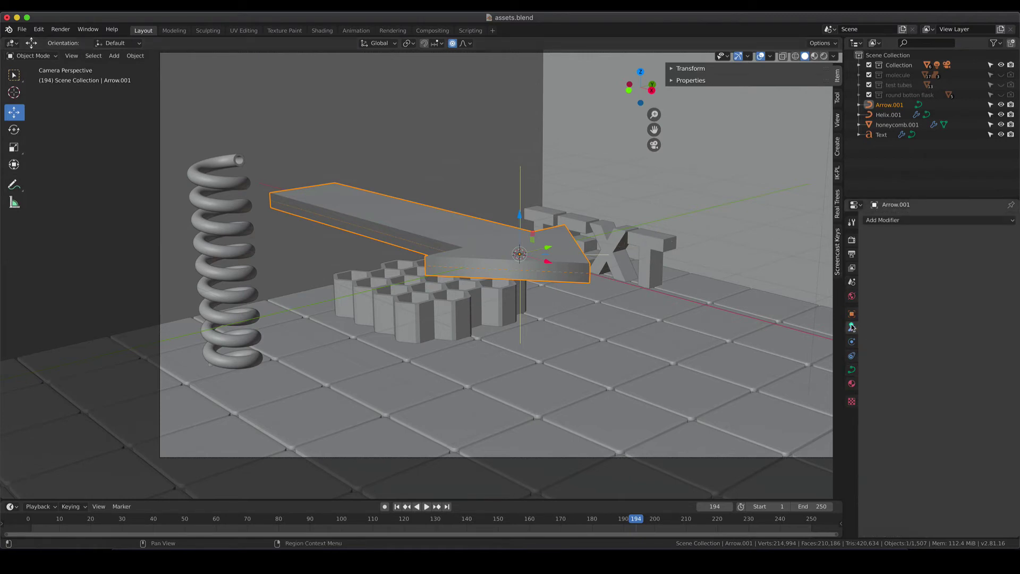
{"action": "left_click", "coordinate": [891, 224]}
{"action": "left_click", "coordinate": [850, 287]}
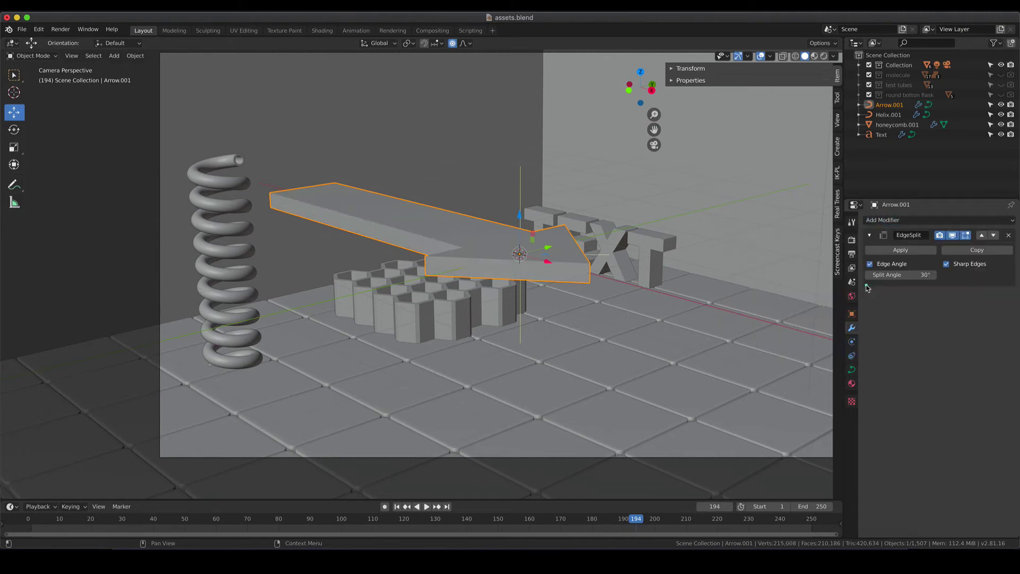
Rotate the arrow 90° about Z and lower it toward the floor
{"action": "left_click_drag", "start_coordinate": [520, 217], "coordinate": [519, 216]}
{"action": "key", "text": "r"}
{"action": "key", "text": "z"}
{"action": "left_click", "coordinate": [436, 221]}
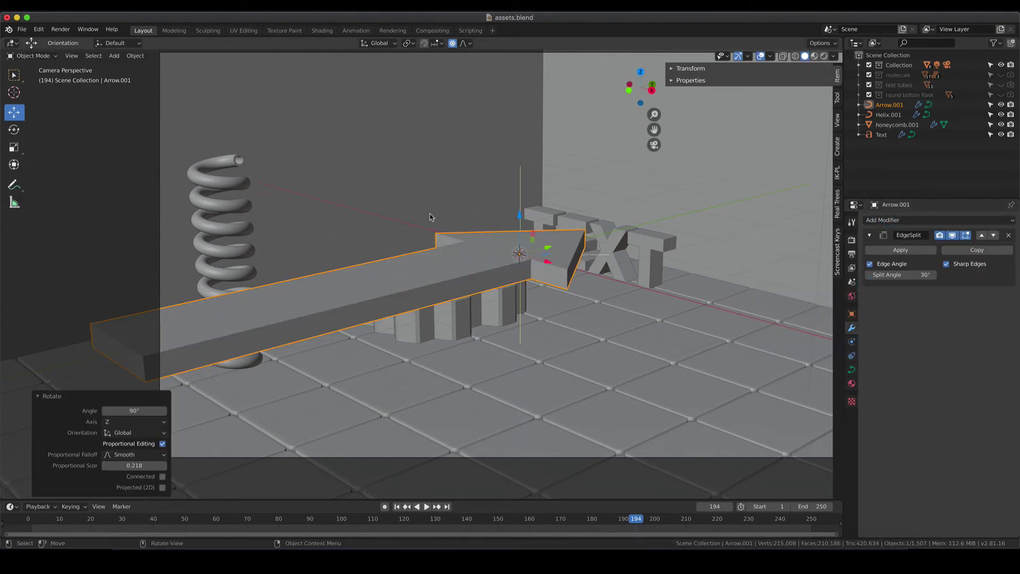
{"action": "left_click_drag", "start_coordinate": [521, 220], "coordinate": [534, 340]}
{"action": "scroll", "coordinate": [535, 359], "scroll_direction": "down", "scroll_amount": 3}
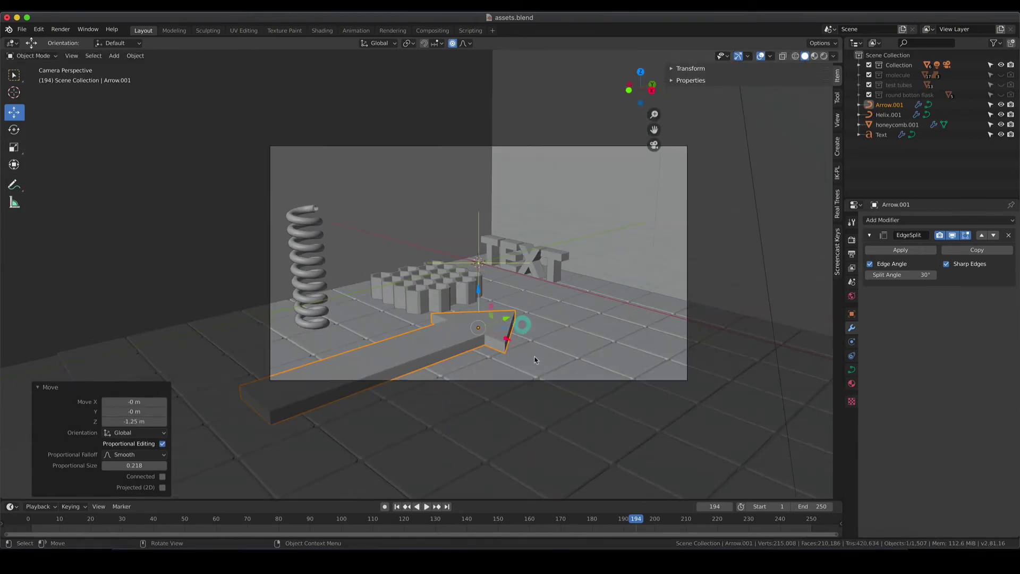
{"action": "middle_click_drag", "start_coordinate": [535, 360], "coordinate": [529, 350]}
{"action": "key", "text": "KP_0"}
Scale the arrow to 0.678 and position it on the floor inside the camera frame
{"action": "key", "text": "s"}
{"action": "left_click", "coordinate": [504, 348]}
{"action": "key", "text": "g"}
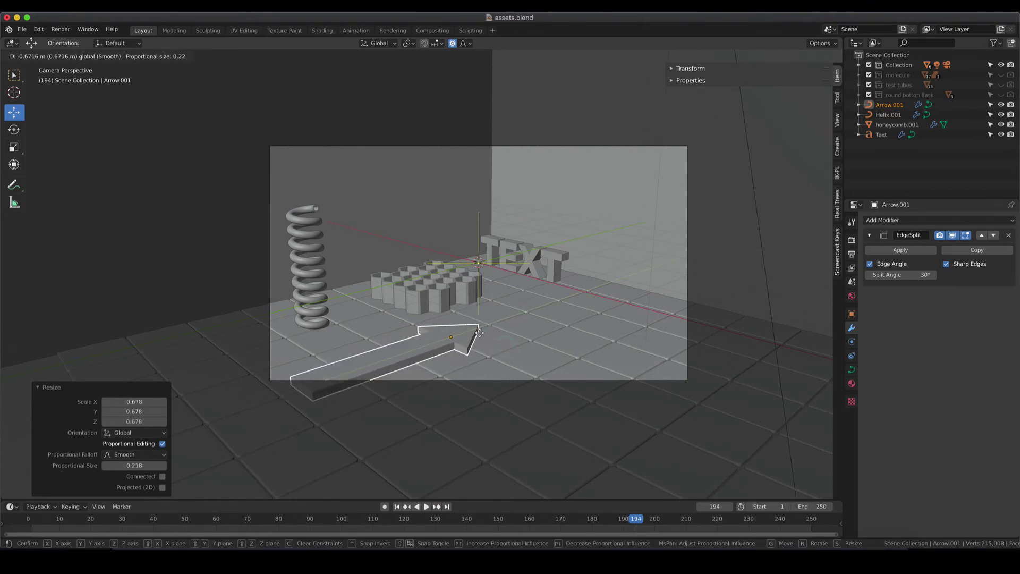
{"action": "left_click", "coordinate": [474, 342]}
{"action": "key", "text": "g"}
{"action": "left_click", "coordinate": [598, 364]}
{"action": "left_click_drag", "start_coordinate": [452, 325], "coordinate": [443, 328]}
Give the arrow new Material.014 with Roughness 0 and a light blue base colour
{"action": "left_click", "coordinate": [852, 384]}
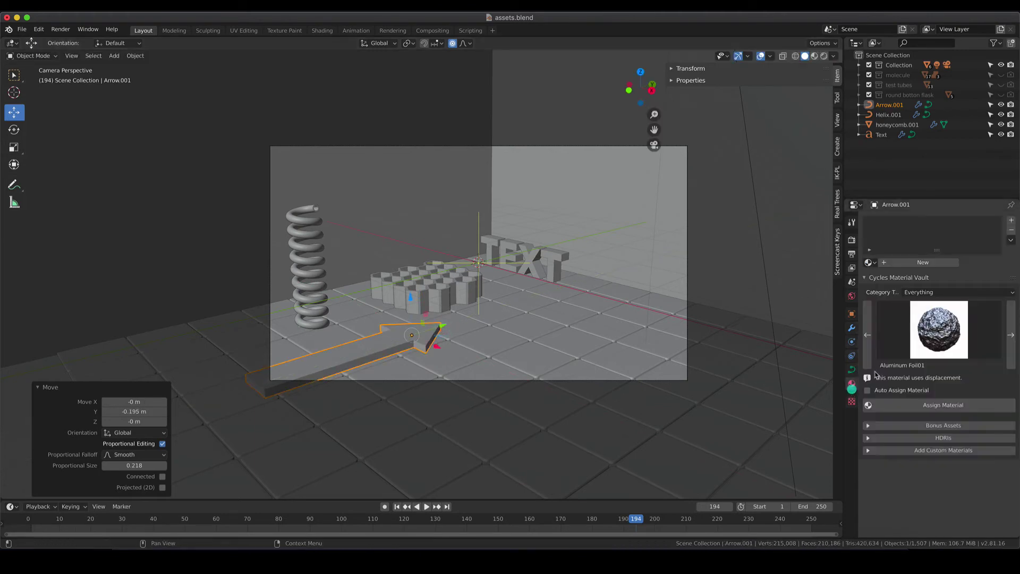
{"action": "left_click", "coordinate": [897, 264]}
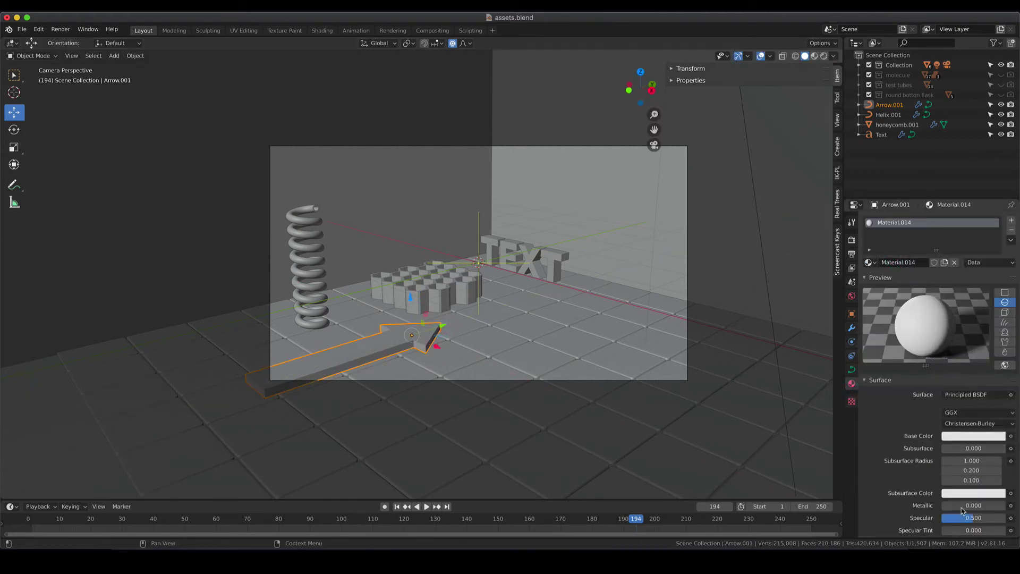
{"action": "scroll", "coordinate": [981, 494], "scroll_direction": "down", "scroll_amount": 2}
{"action": "left_click_drag", "start_coordinate": [981, 503], "coordinate": [940, 502]}
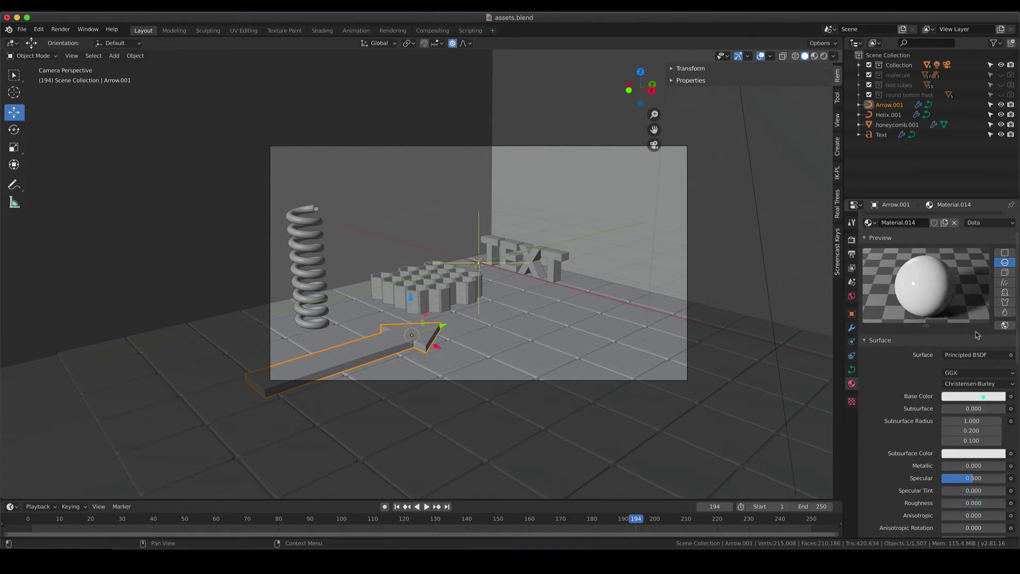
{"action": "left_click", "coordinate": [983, 396]}
{"action": "left_click_drag", "start_coordinate": [957, 290], "coordinate": [959, 284]}
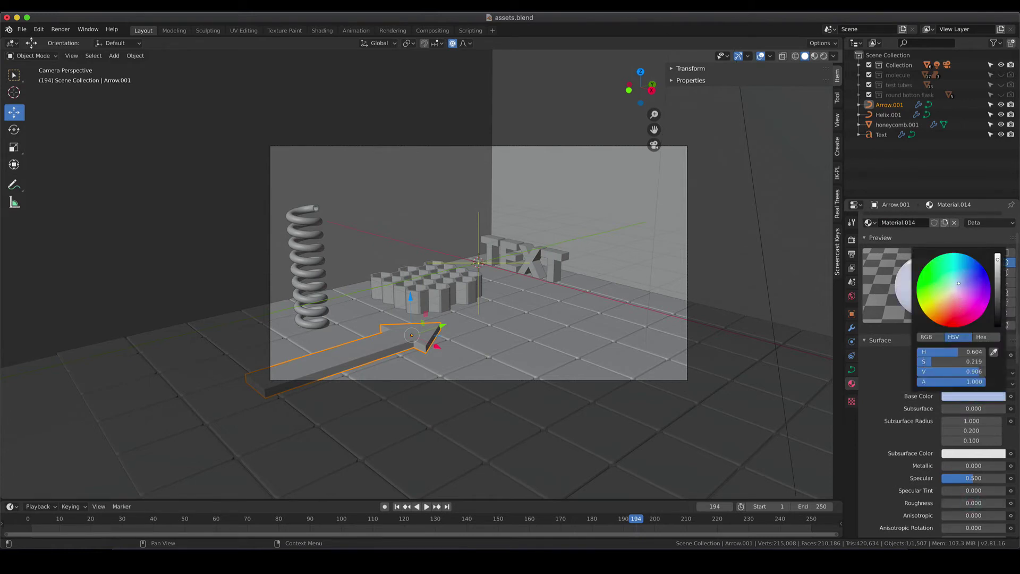
Preview the scene in Rendered shading, then return the viewport to Solid
{"action": "key", "text": "z"}
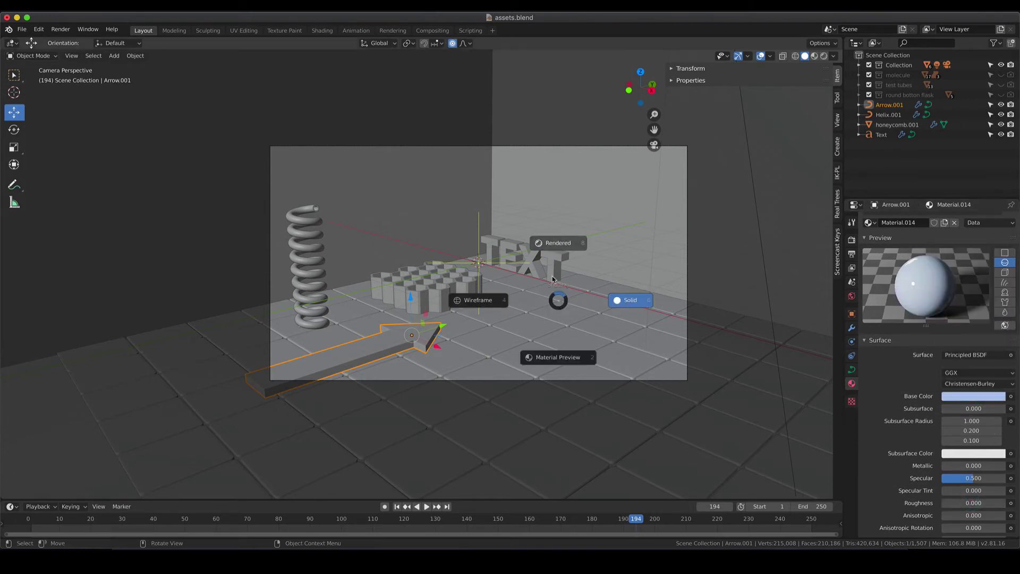
{"action": "left_click", "coordinate": [556, 243]}
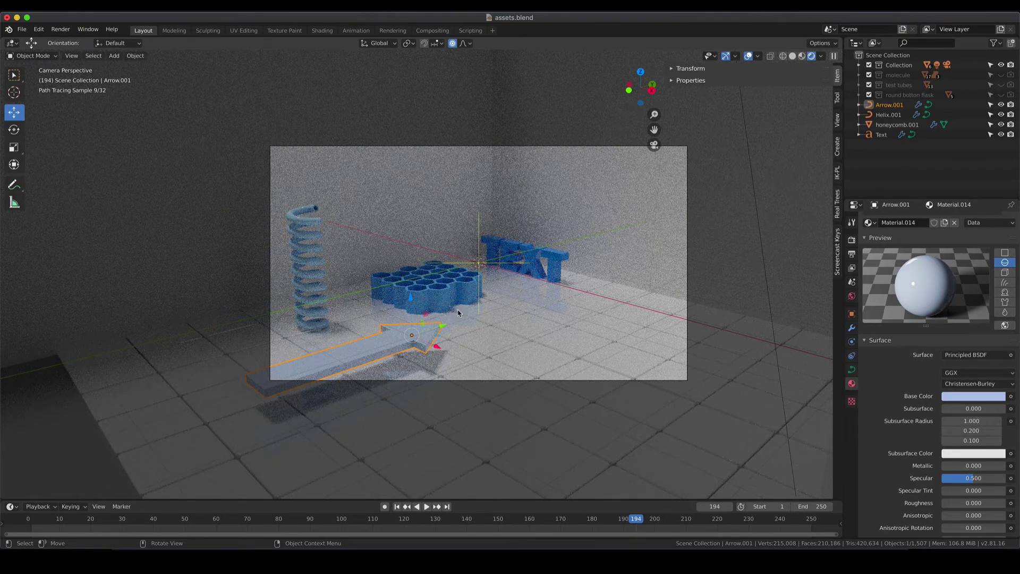
{"action": "key", "text": "z"}
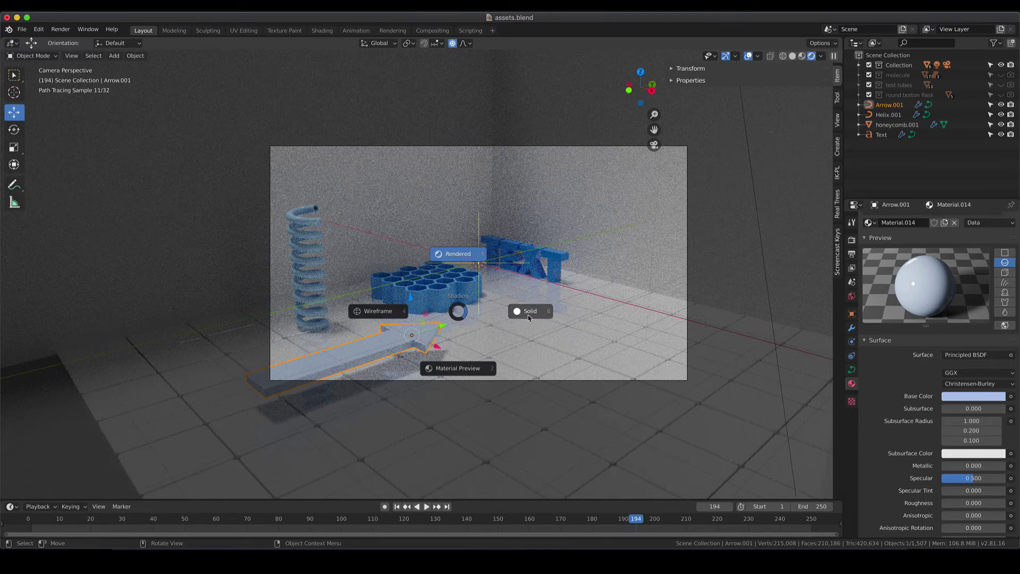
{"action": "left_click", "coordinate": [527, 311]}
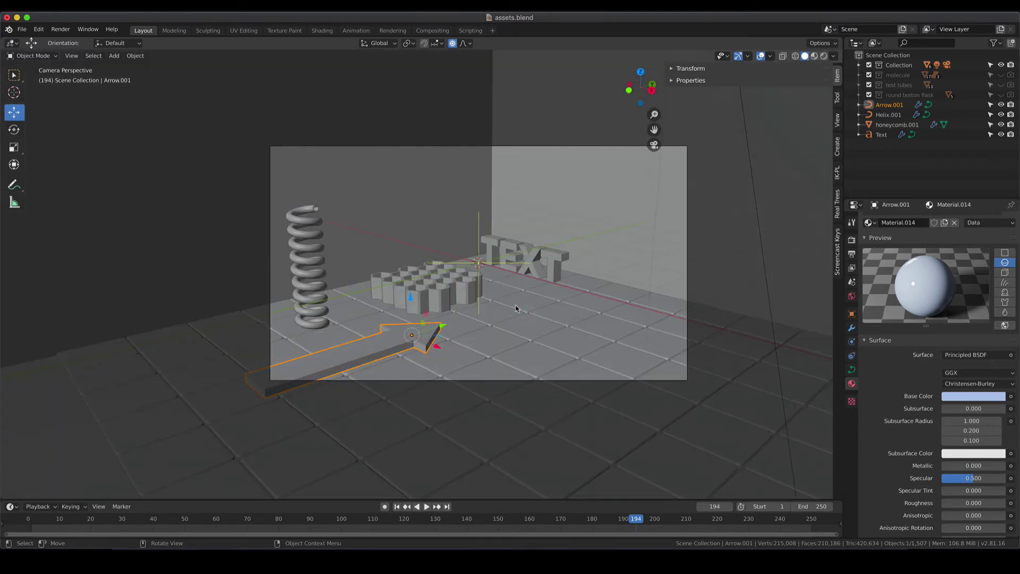
{"action": "key", "text": "shift"}
Add a Gear mesh and set it to 8 teeth with a 1 m radius
{"action": "key", "text": "shift+a"}
{"action": "mouse_move", "coordinate": [516, 307]}
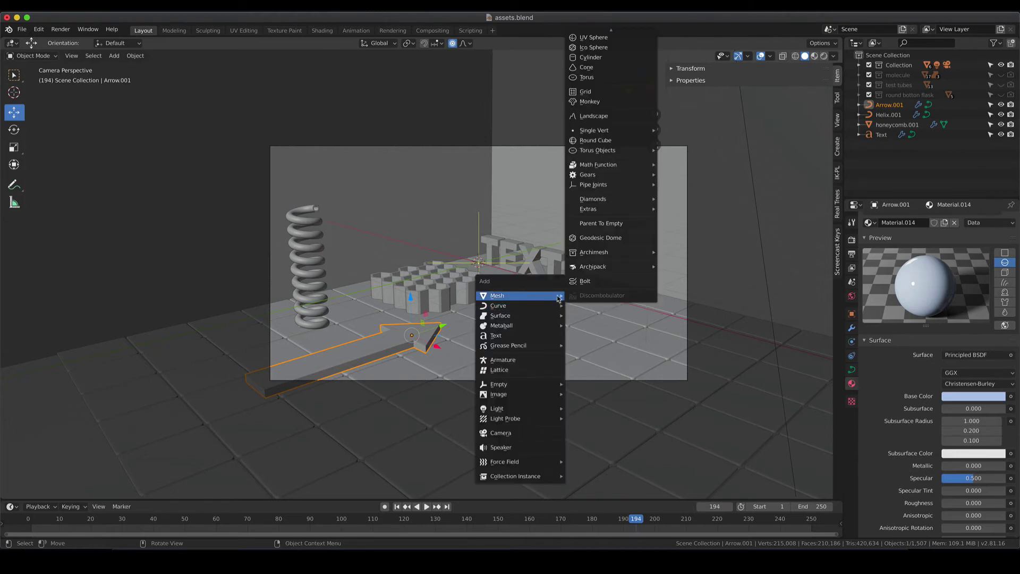
{"action": "mouse_move", "coordinate": [629, 178]}
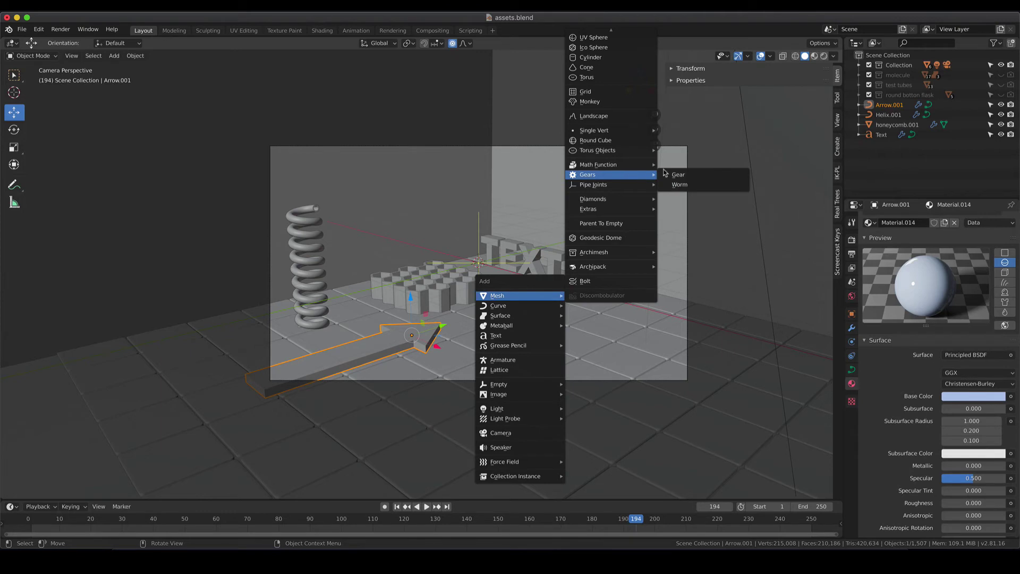
{"action": "left_click", "coordinate": [694, 177]}
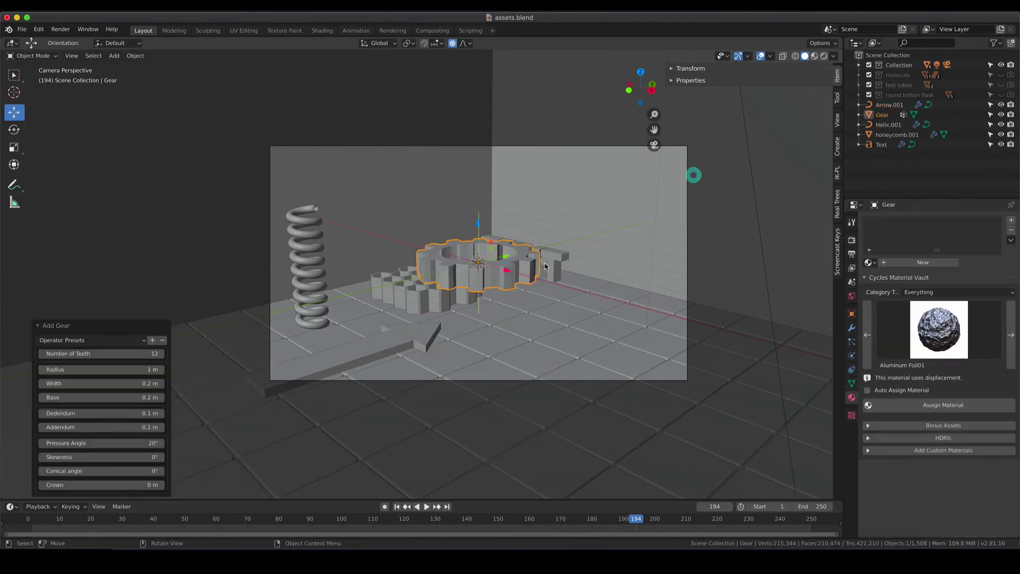
{"action": "middle_click_drag", "start_coordinate": [491, 273], "coordinate": [520, 258]}
{"action": "double_click", "coordinate": [101, 353]}
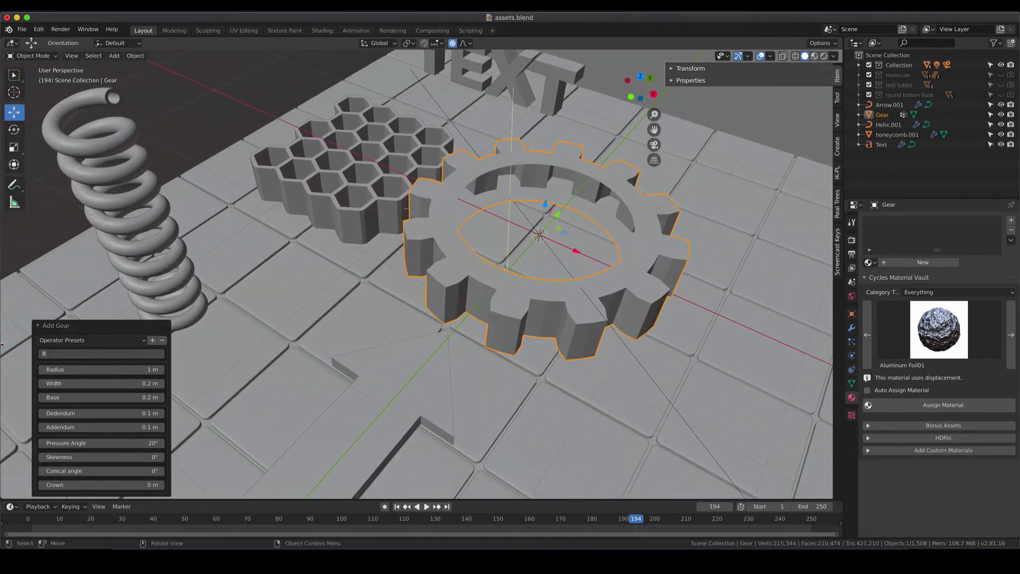
{"action": "key", "text": "Return"}
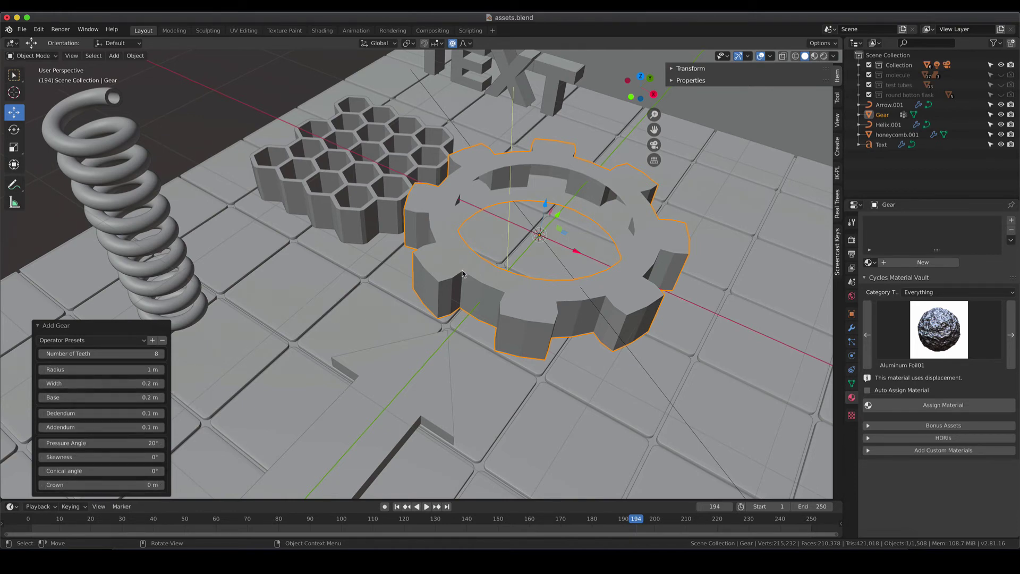
Orbit around the gear, preview it Rendered, return to Solid shading, and enter Edit Mode
{"action": "left_click", "coordinate": [514, 277]}
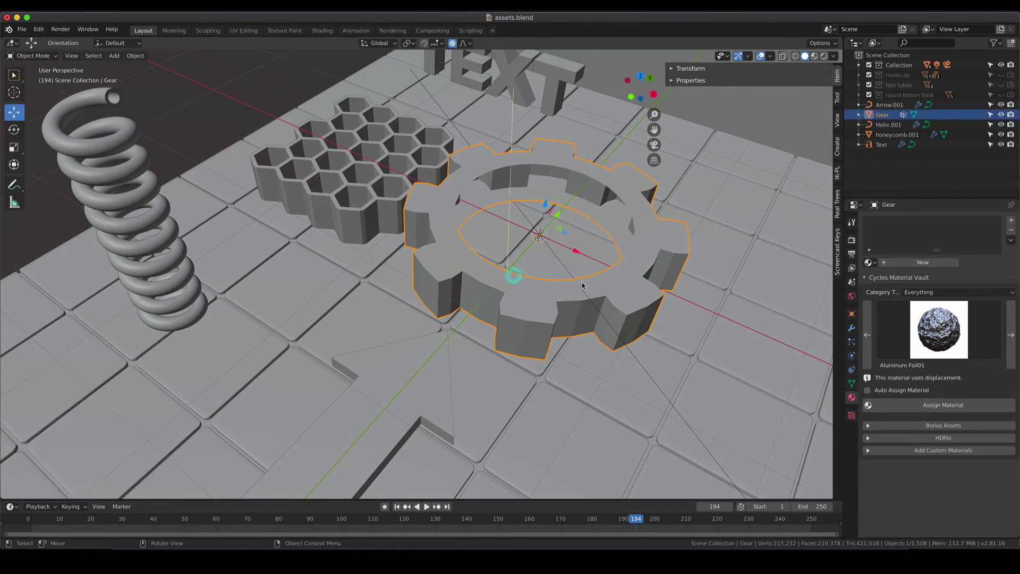
{"action": "middle_click_drag", "start_coordinate": [580, 287], "coordinate": [497, 257]}
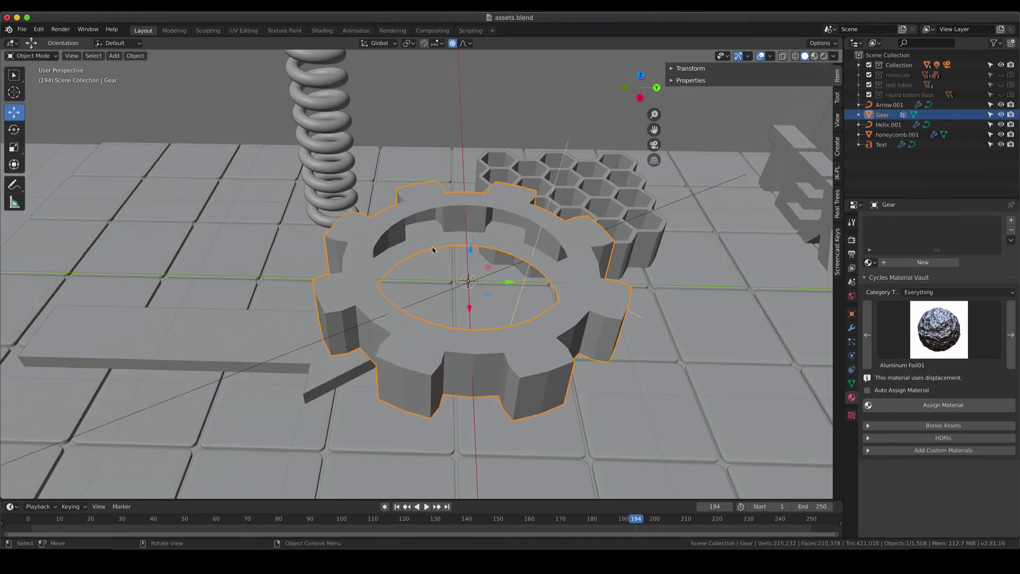
{"action": "middle_click_drag", "start_coordinate": [433, 250], "coordinate": [524, 266]}
{"action": "key", "text": "z"}
{"action": "left_click", "coordinate": [524, 214]}
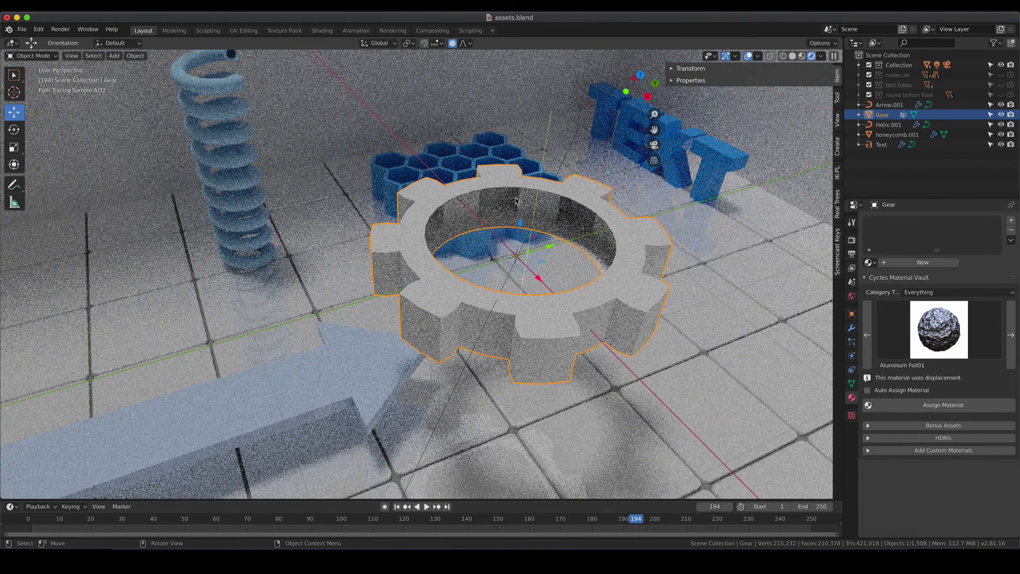
{"action": "key", "text": "z"}
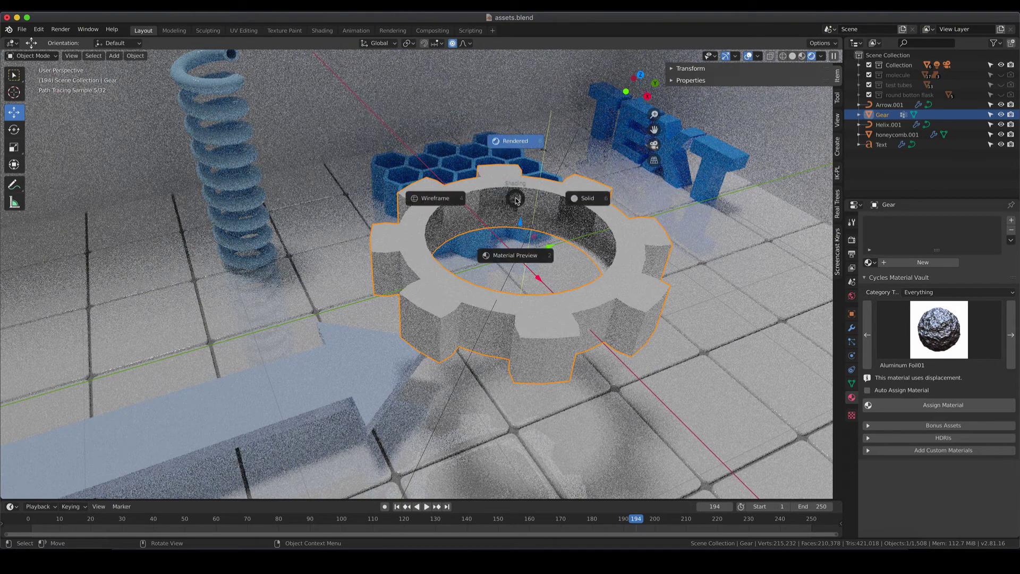
{"action": "left_click", "coordinate": [588, 198]}
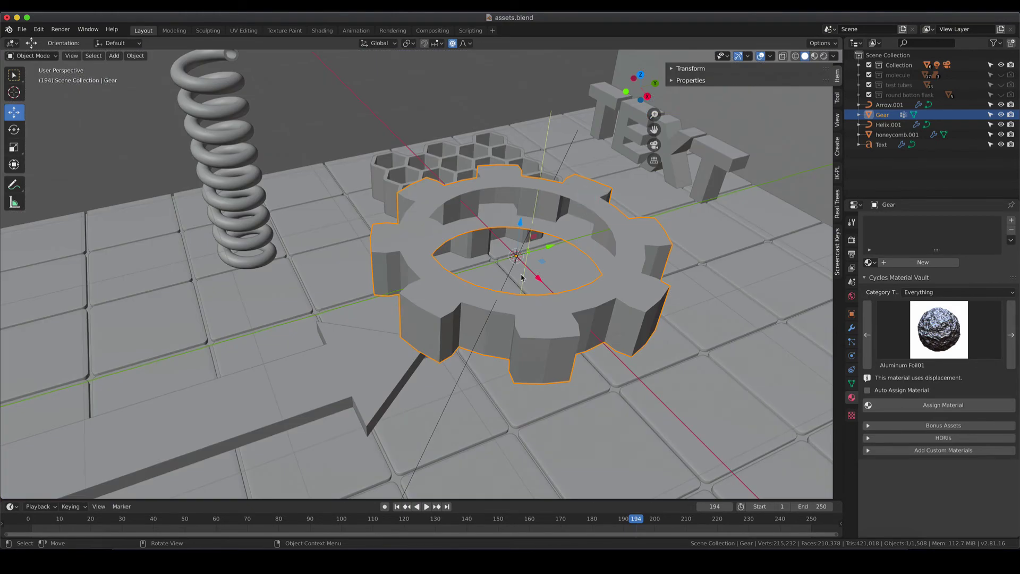
{"action": "key", "text": "Tab"}
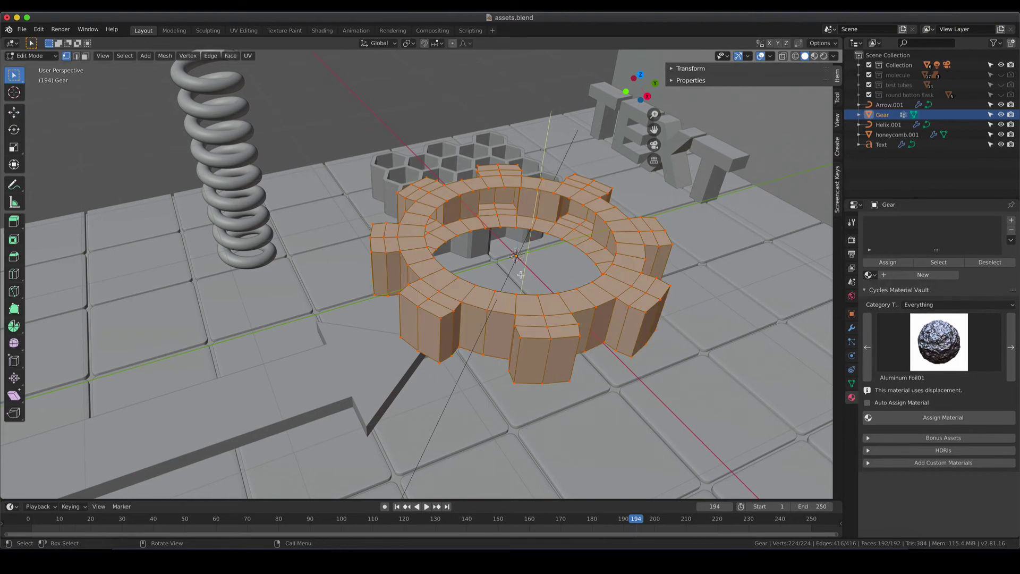
In edge select mode, extrude the gear's inner ring edge loops along Z
{"action": "left_click", "coordinate": [513, 185]}
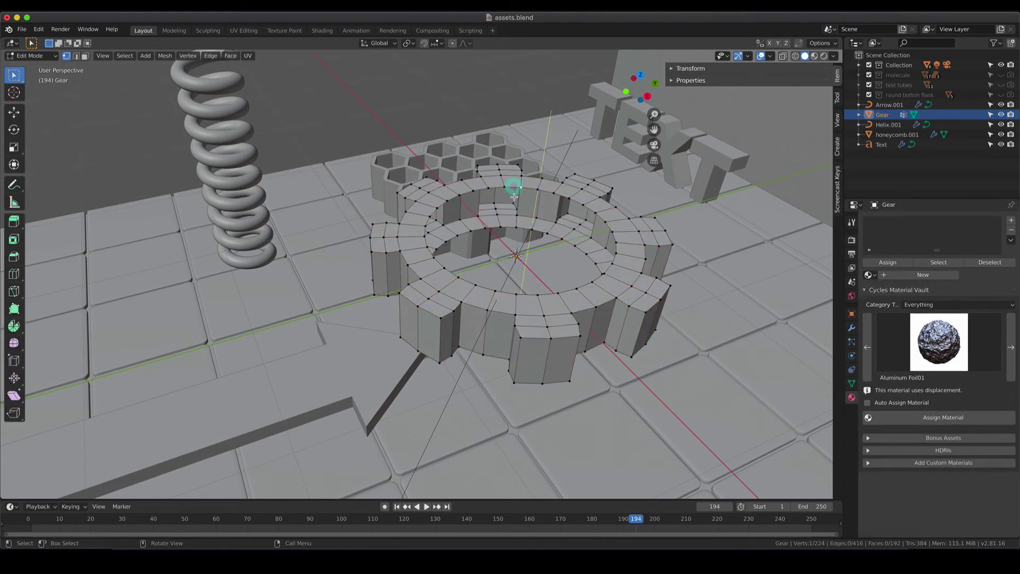
{"action": "left_click", "coordinate": [76, 57]}
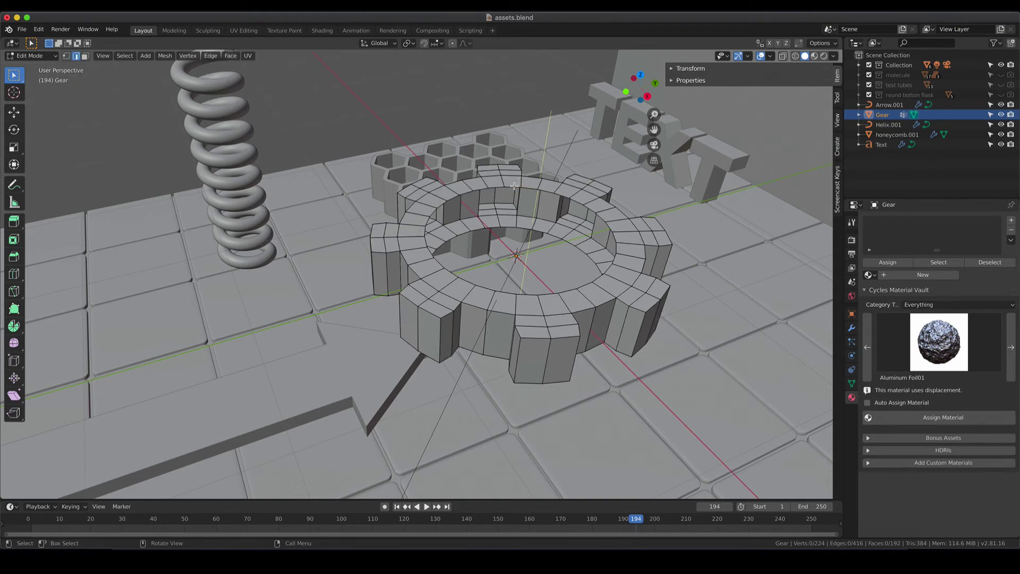
{"action": "left_click", "coordinate": [514, 187], "text": "alt"}
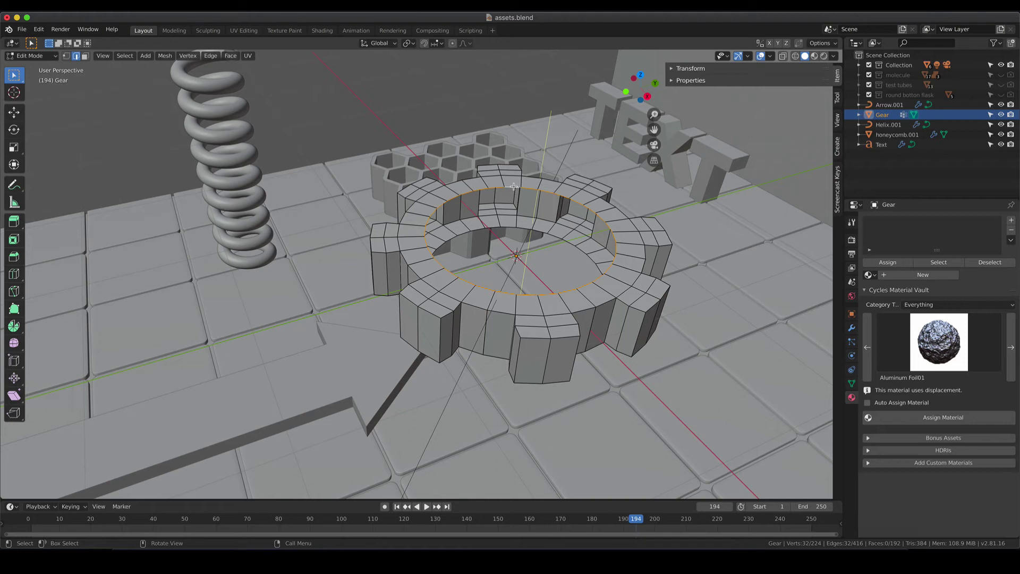
{"action": "key", "text": "e"}
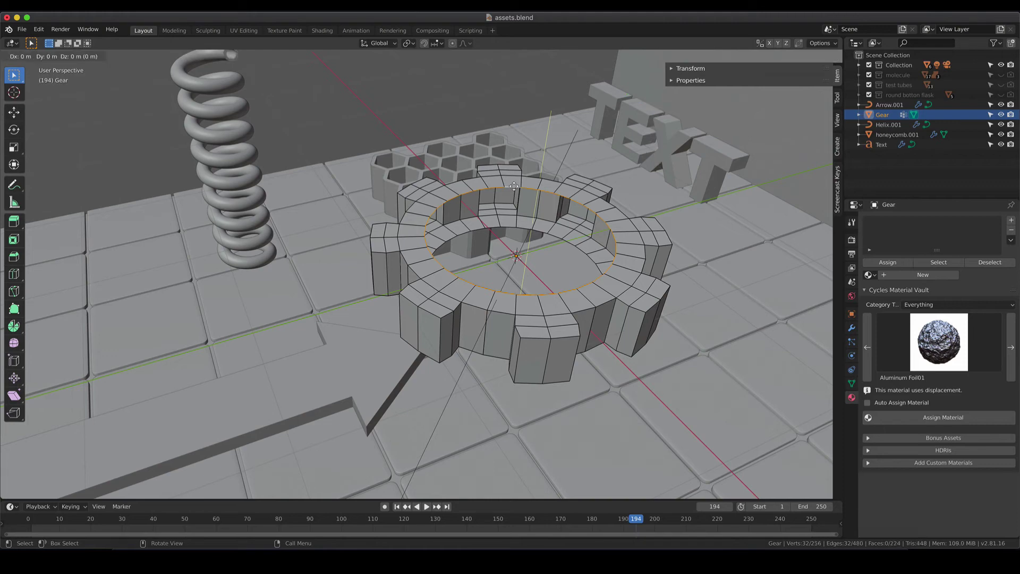
{"action": "key", "text": "z"}
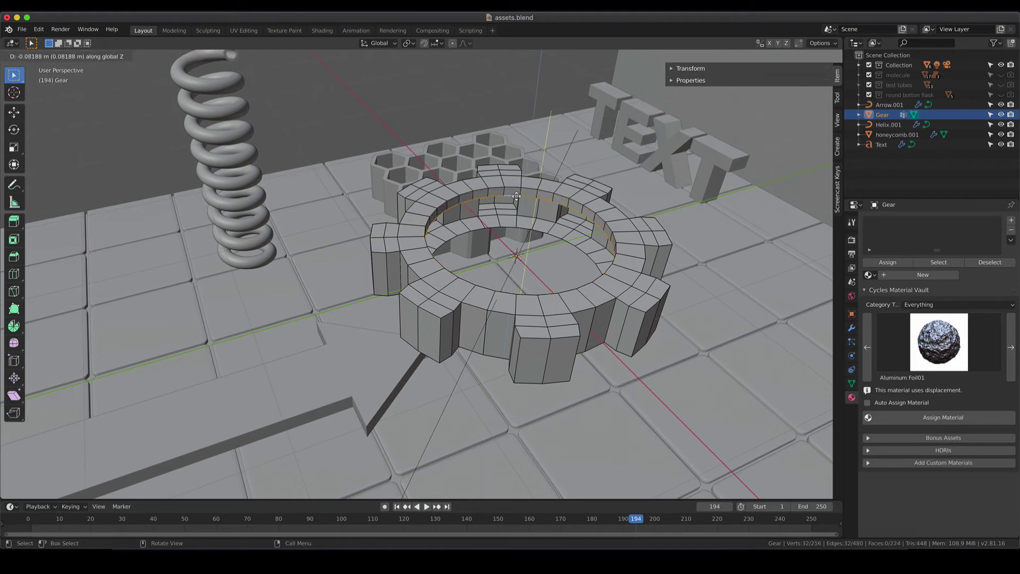
{"action": "left_click", "coordinate": [517, 204]}
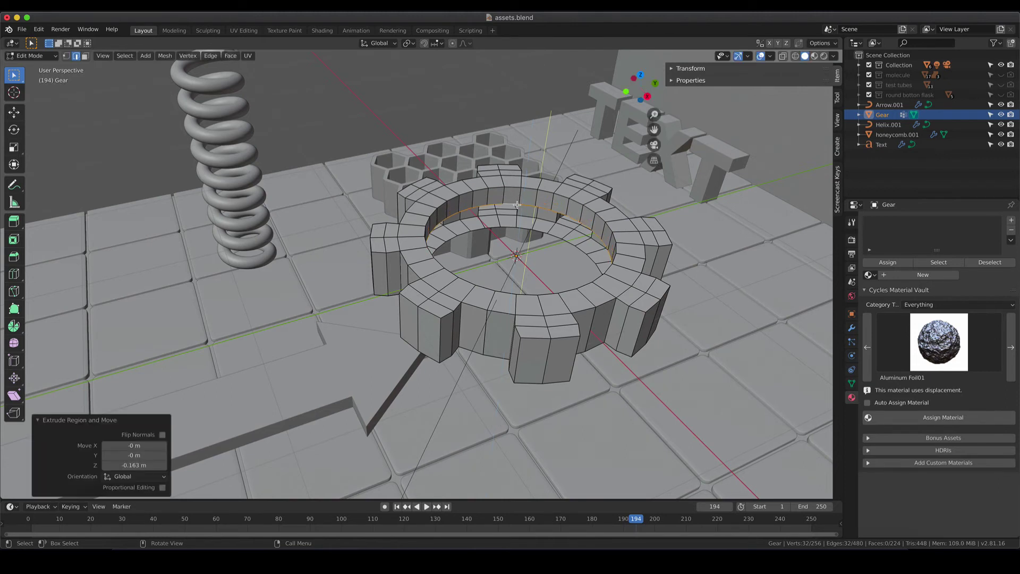
{"action": "left_click", "coordinate": [506, 227], "text": "alt"}
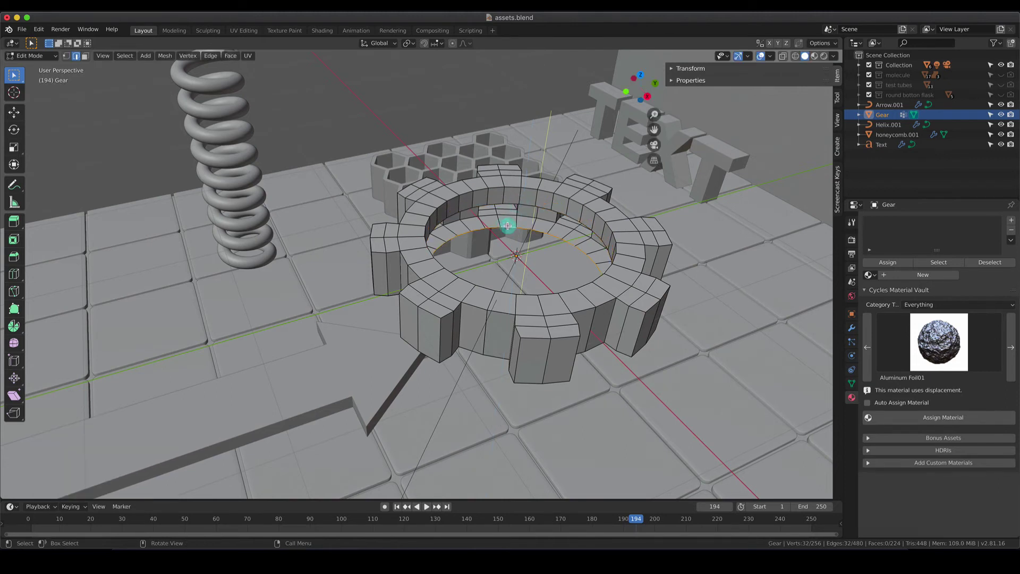
{"action": "key", "text": "e"}
{"action": "key", "text": "z"}
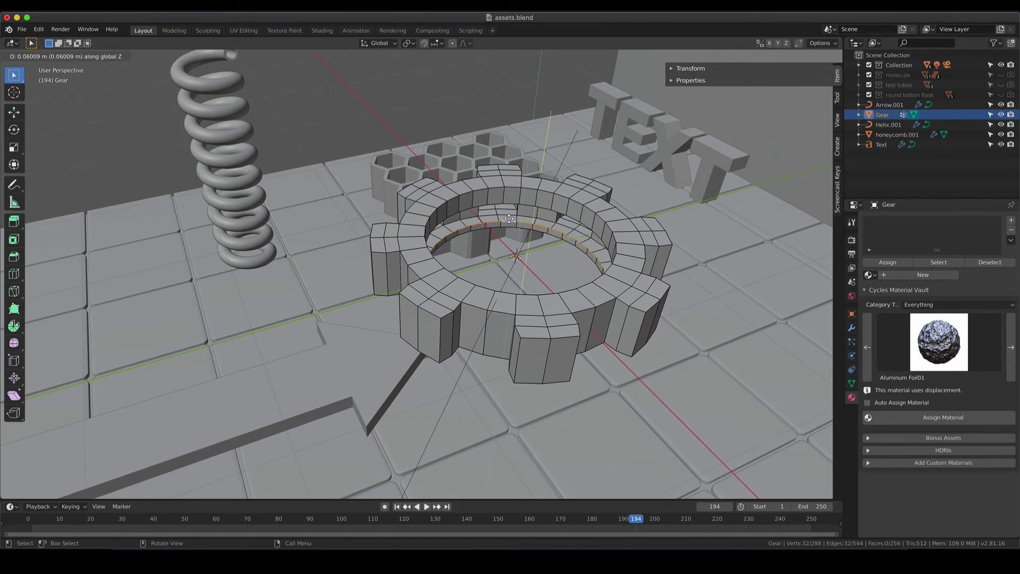
{"action": "left_click", "coordinate": [510, 207]}
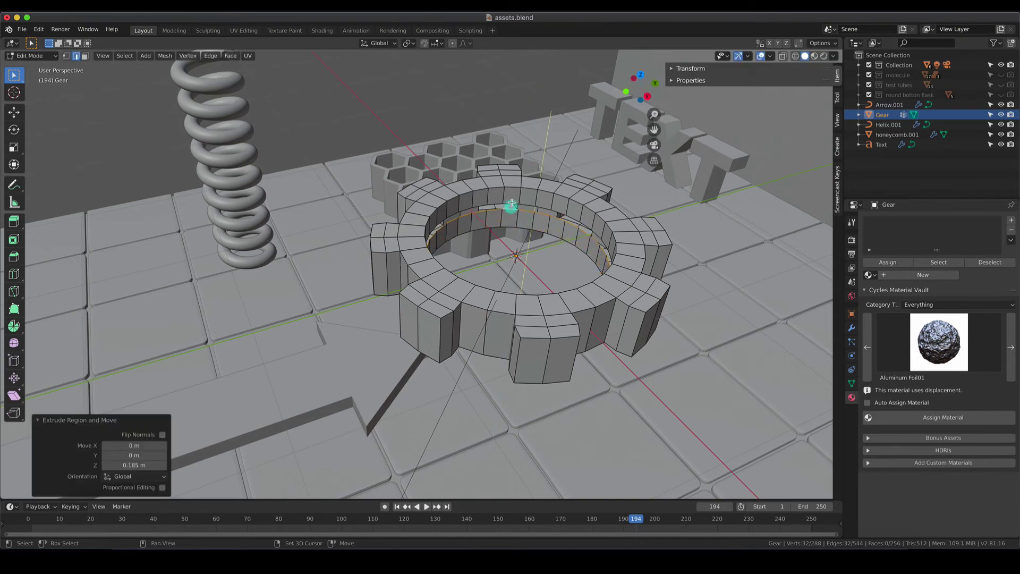
Merge the inner loops' vertices by distance at 0.12 m and return to Object Mode
{"action": "left_click", "coordinate": [509, 206], "text": "alt"}
{"action": "left_click", "coordinate": [496, 204], "text": "alt+shift"}
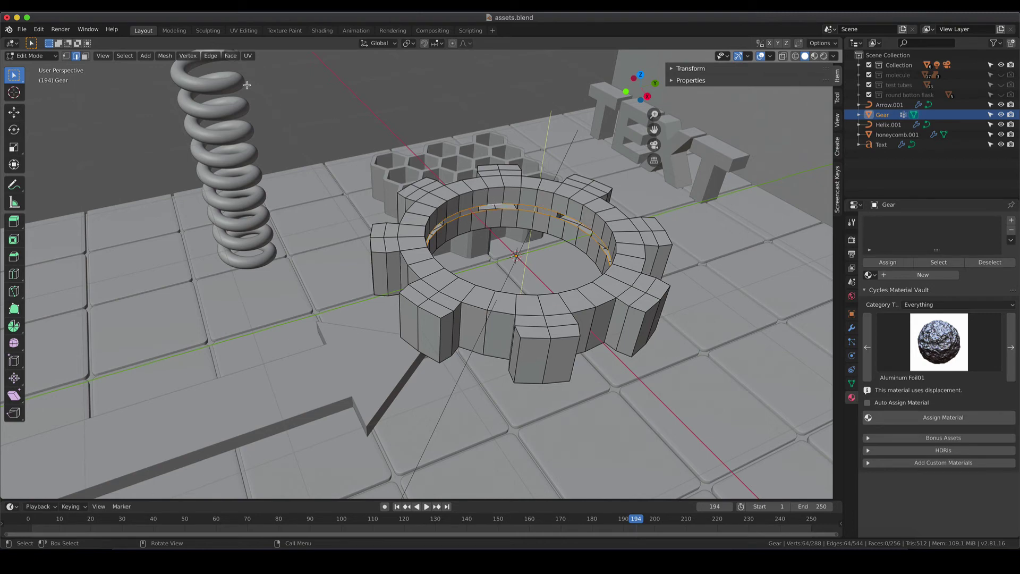
{"action": "left_click", "coordinate": [188, 56]}
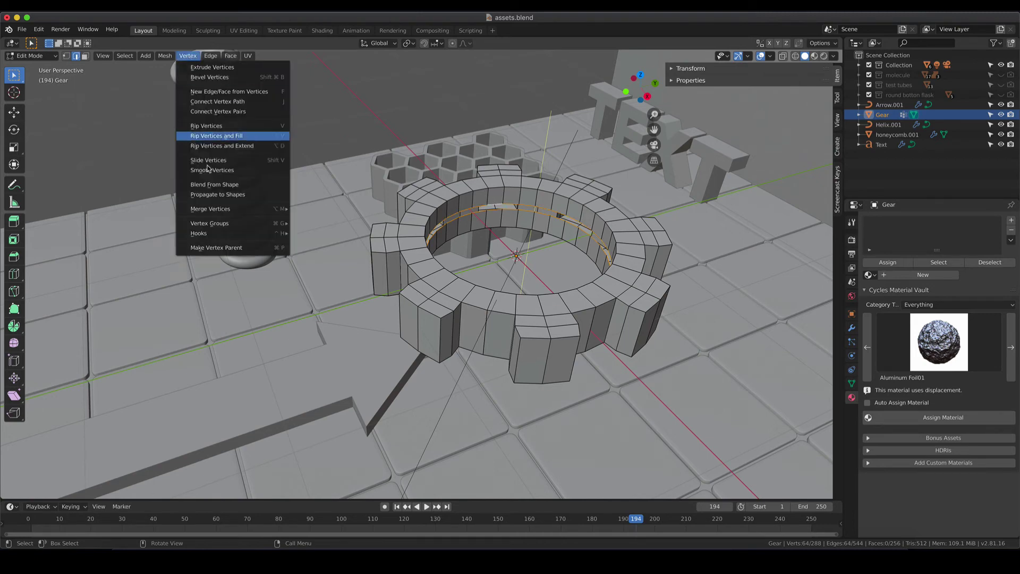
{"action": "mouse_move", "coordinate": [221, 210]}
{"action": "left_click", "coordinate": [321, 245]}
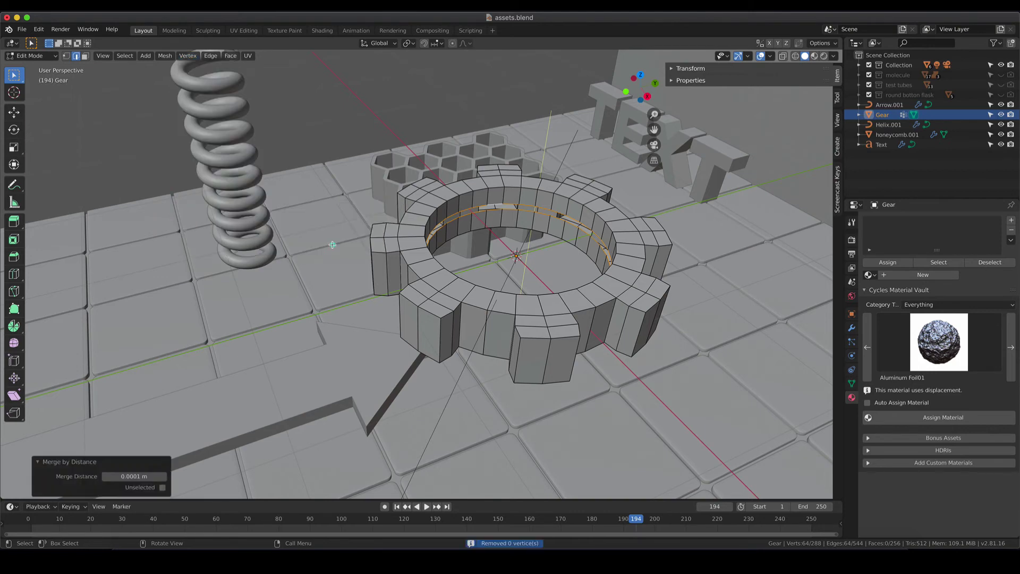
{"action": "left_click_drag", "start_coordinate": [134, 476], "coordinate": [157, 476]}
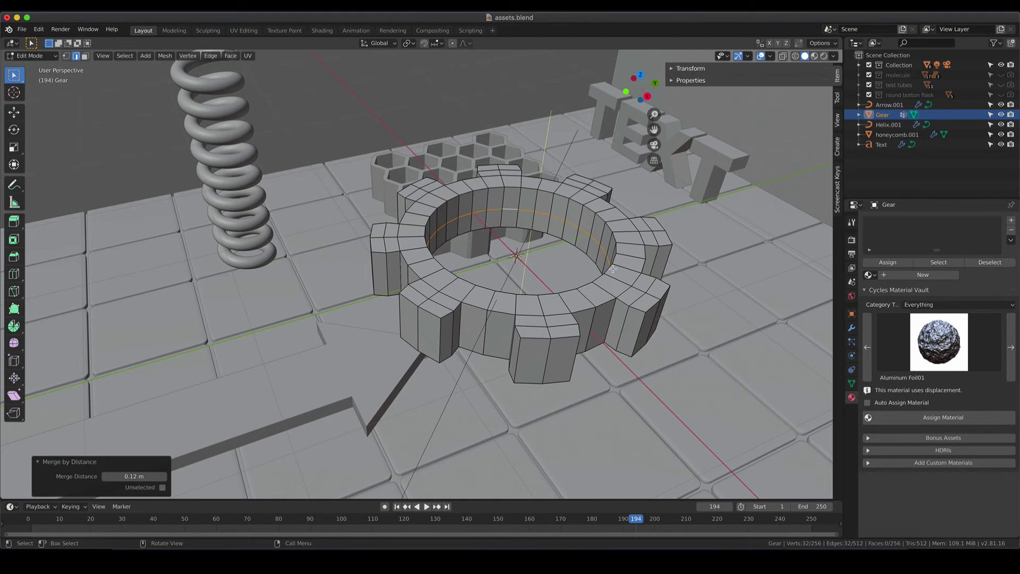
{"action": "key", "text": "Tab"}
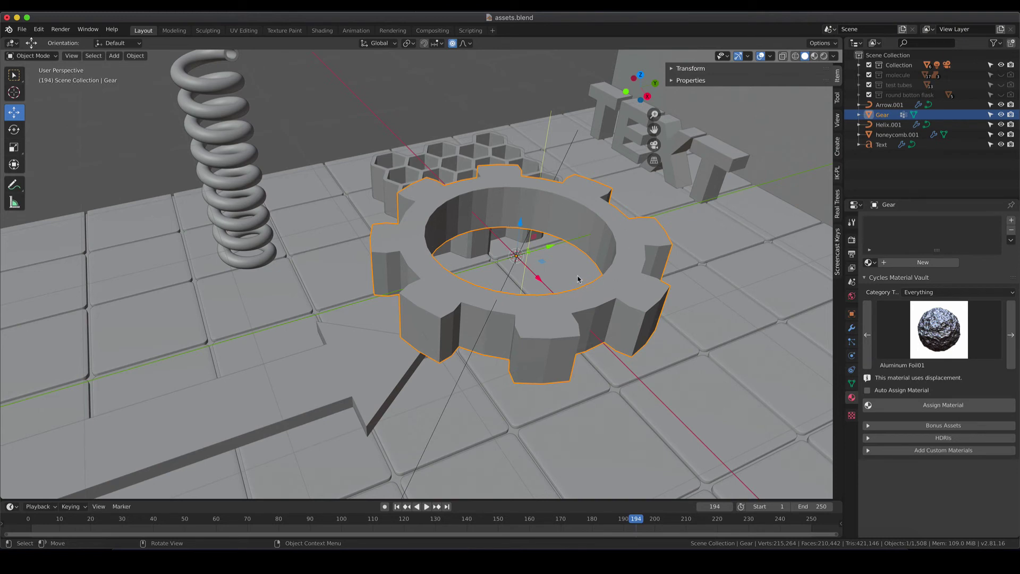
Shade the gear smooth and add an Edge Split modifier to it
{"action": "right_click", "coordinate": [557, 294]}
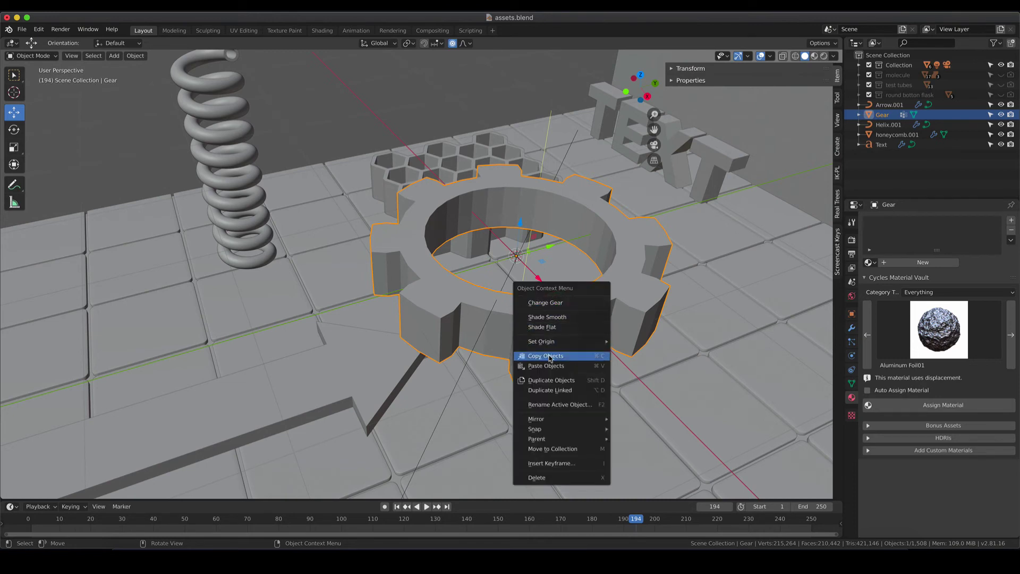
{"action": "right_click", "coordinate": [450, 292]}
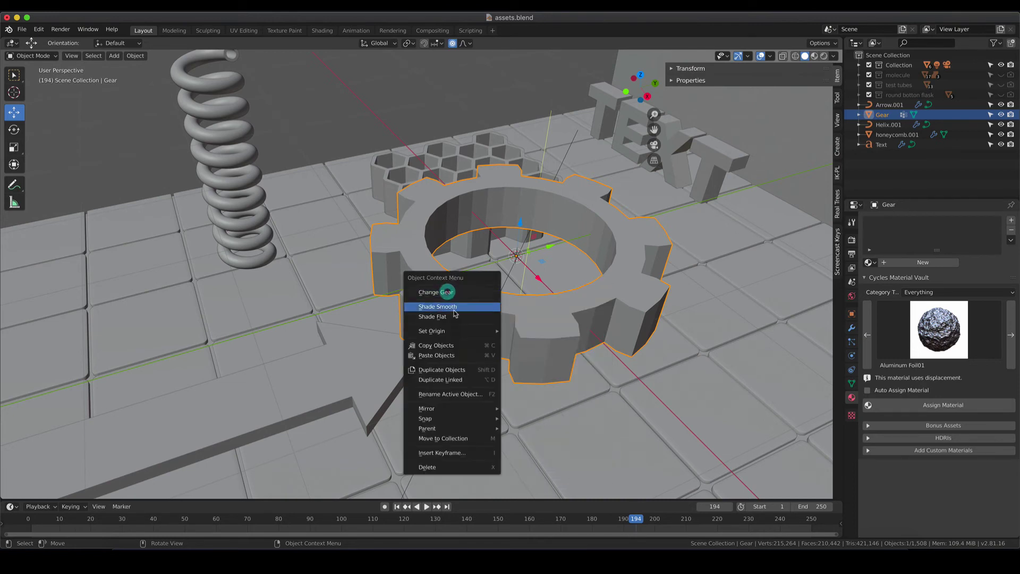
{"action": "left_click", "coordinate": [438, 307]}
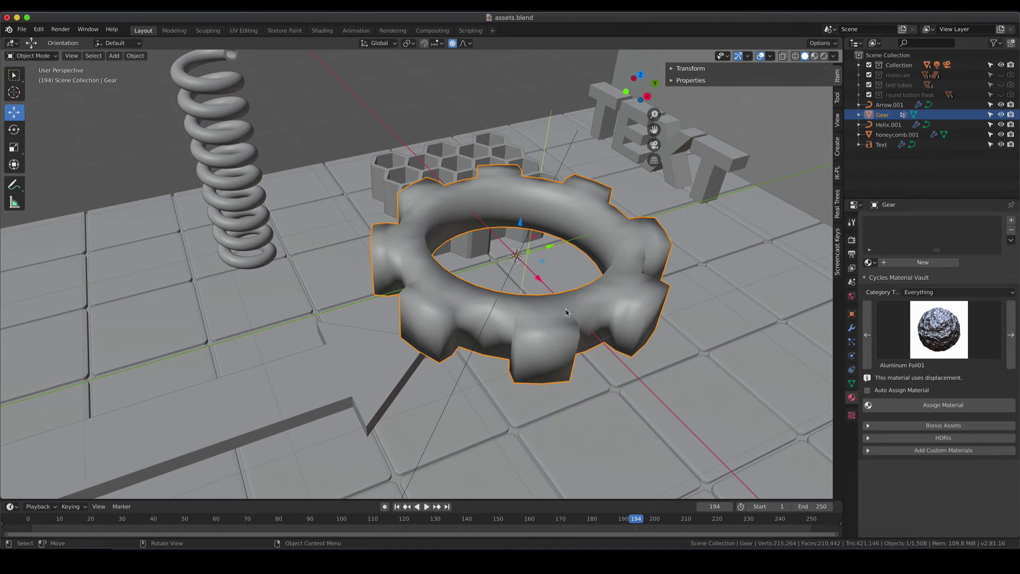
{"action": "left_click", "coordinate": [852, 328]}
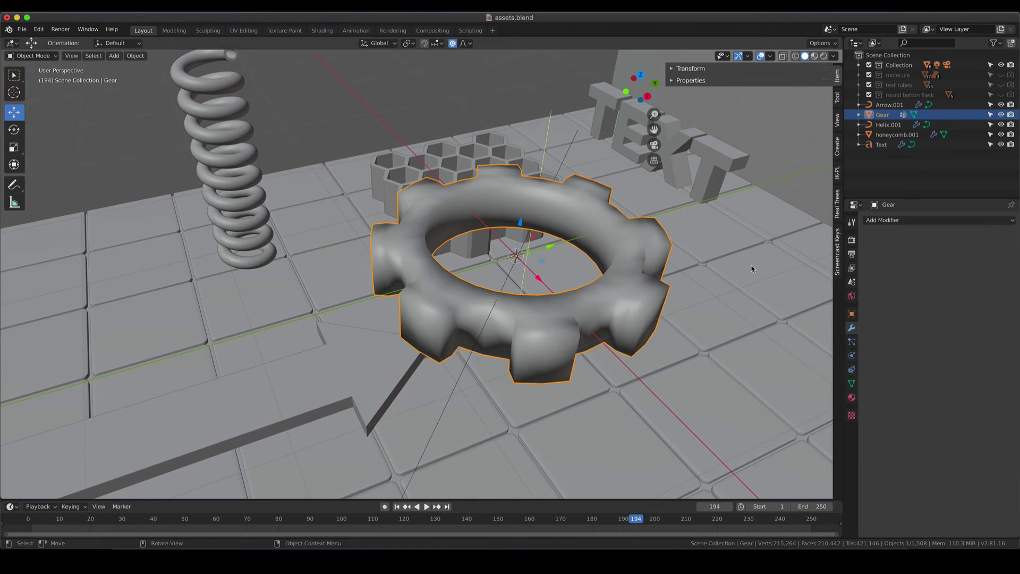
{"action": "left_click", "coordinate": [907, 221]}
{"action": "left_click", "coordinate": [810, 297]}
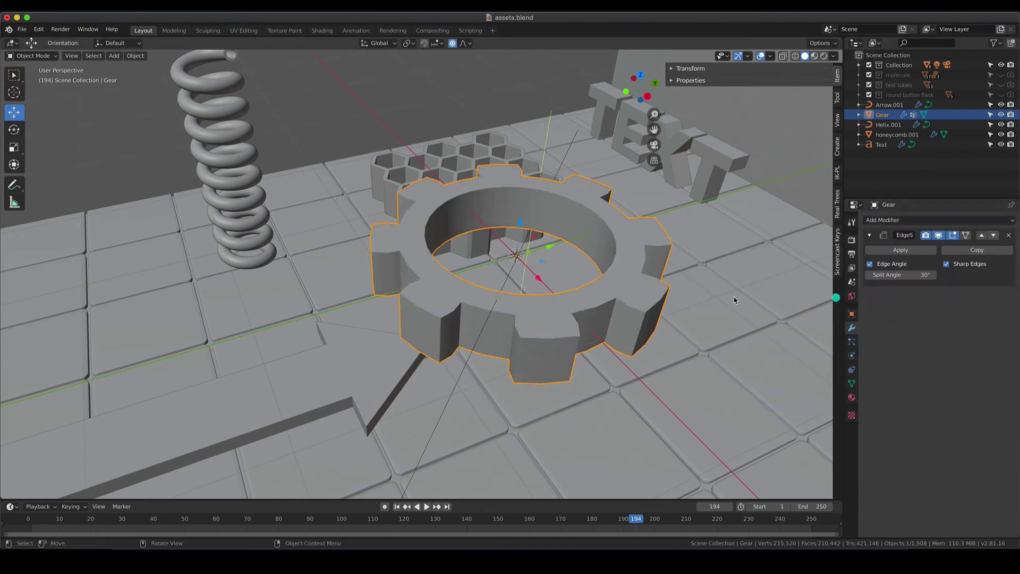
Raise the gear 0.0483 m into the camera frame and duplicate it with Shift+D
{"action": "scroll", "coordinate": [551, 256], "scroll_direction": "down", "scroll_amount": 4}
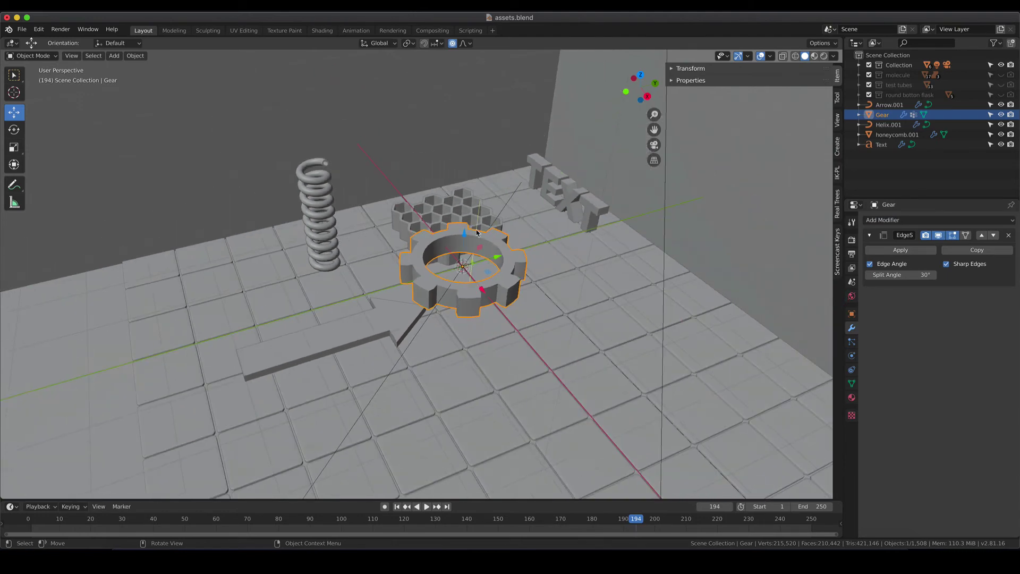
{"action": "key", "text": "g"}
{"action": "key", "text": "z"}
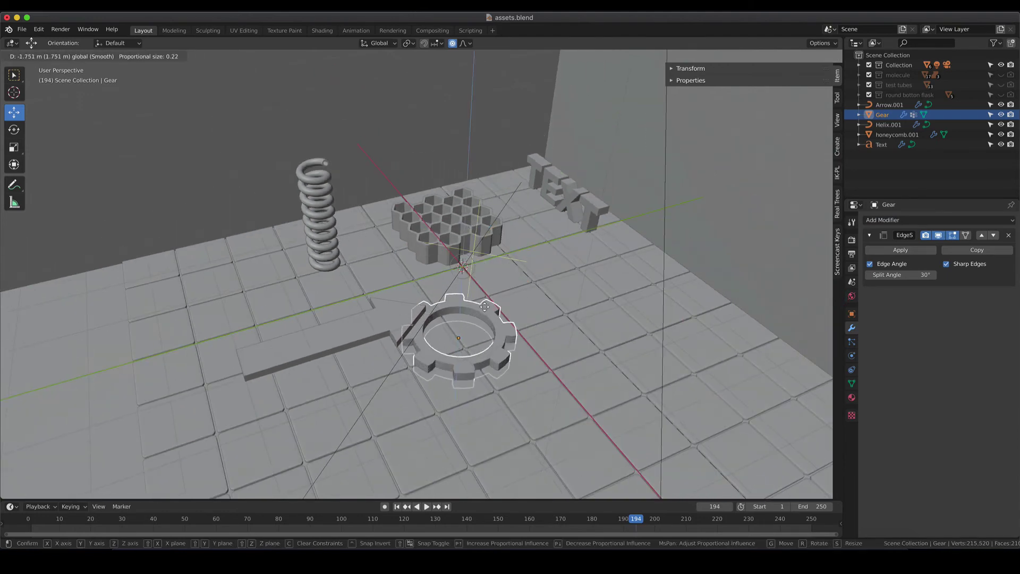
{"action": "left_click", "coordinate": [491, 326]}
{"action": "key", "text": "g"}
{"action": "key", "text": "y"}
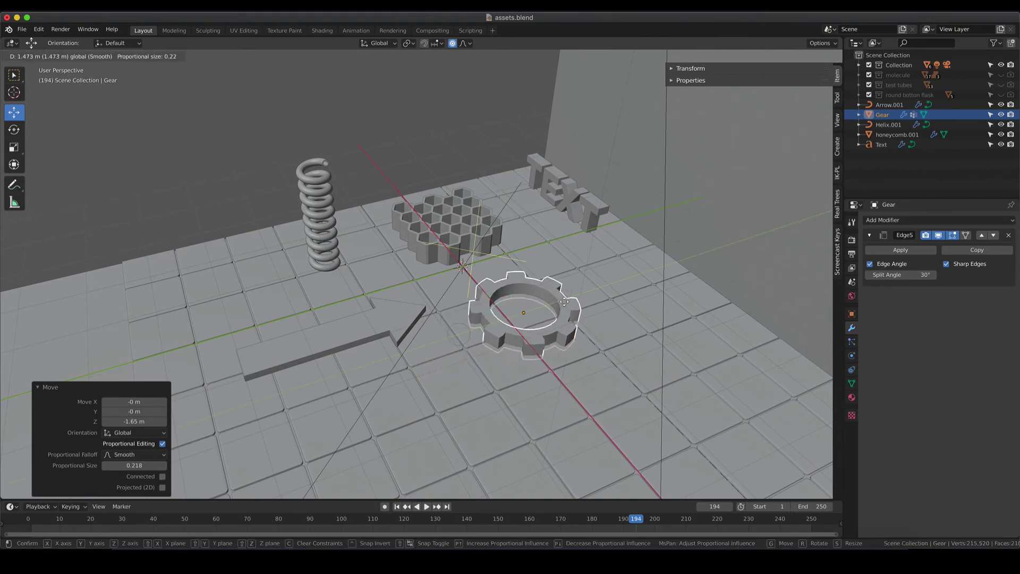
{"action": "left_click", "coordinate": [556, 287]}
{"action": "key", "text": "g"}
{"action": "key", "text": "z"}
{"action": "left_click", "coordinate": [549, 270]}
{"action": "key", "text": "KP_0"}
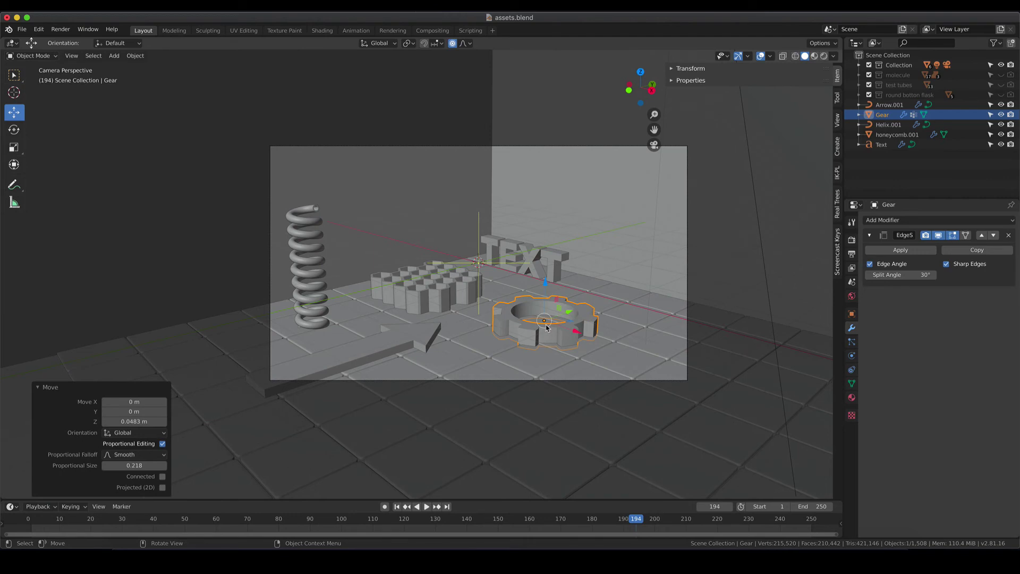
{"action": "key", "text": "shift+d"}
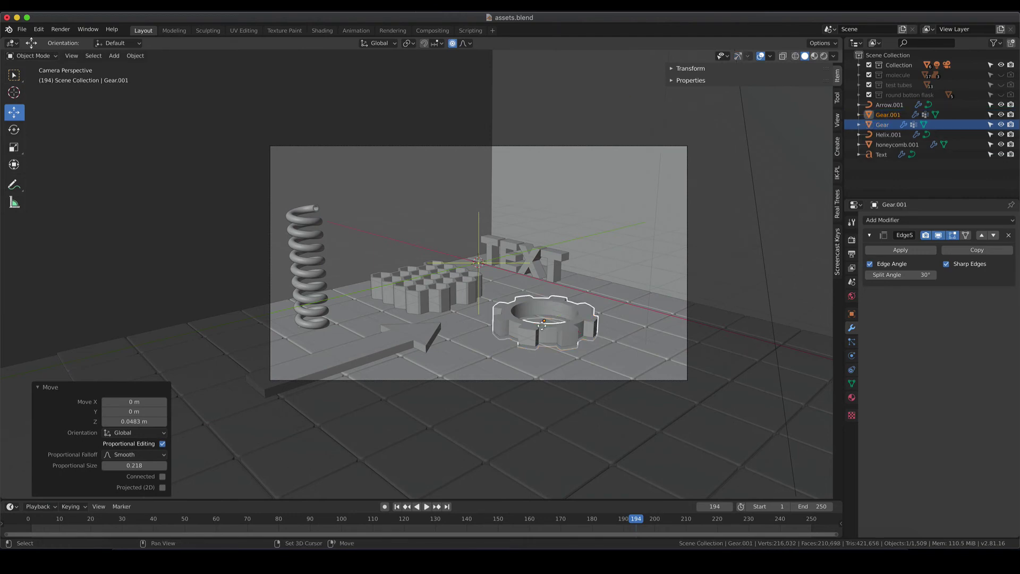
Move Gear.001 and Gear toward the front of the floor and show the Transform panel
{"action": "right_click", "coordinate": [543, 328]}
{"action": "key", "text": "g"}
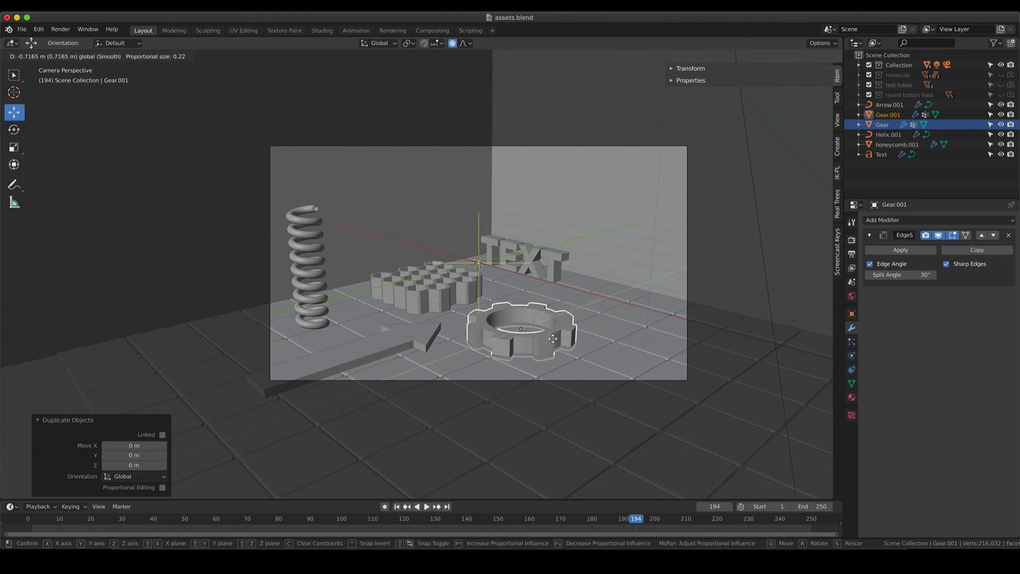
{"action": "left_click", "coordinate": [553, 339]}
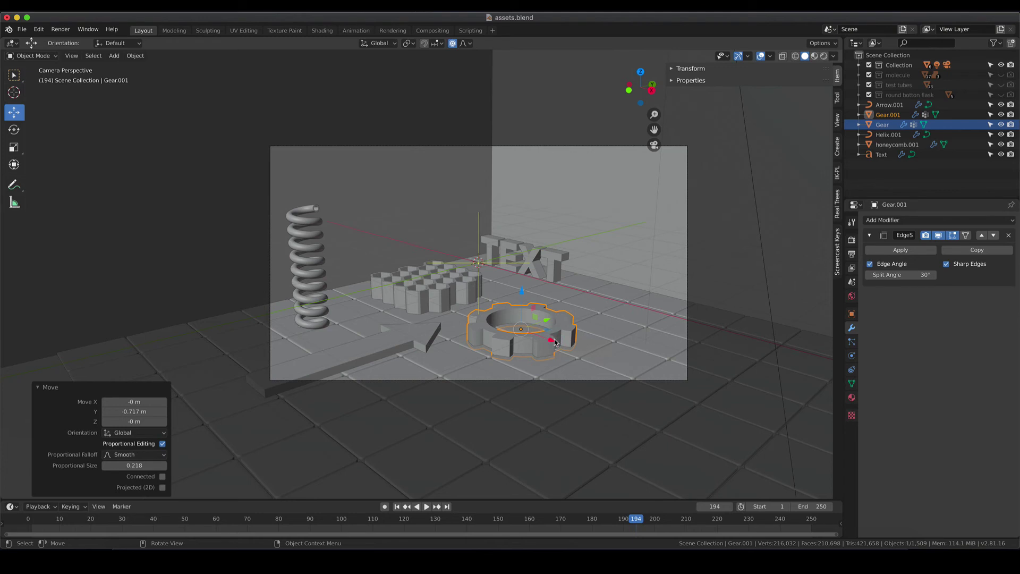
{"action": "left_click", "coordinate": [889, 116]}
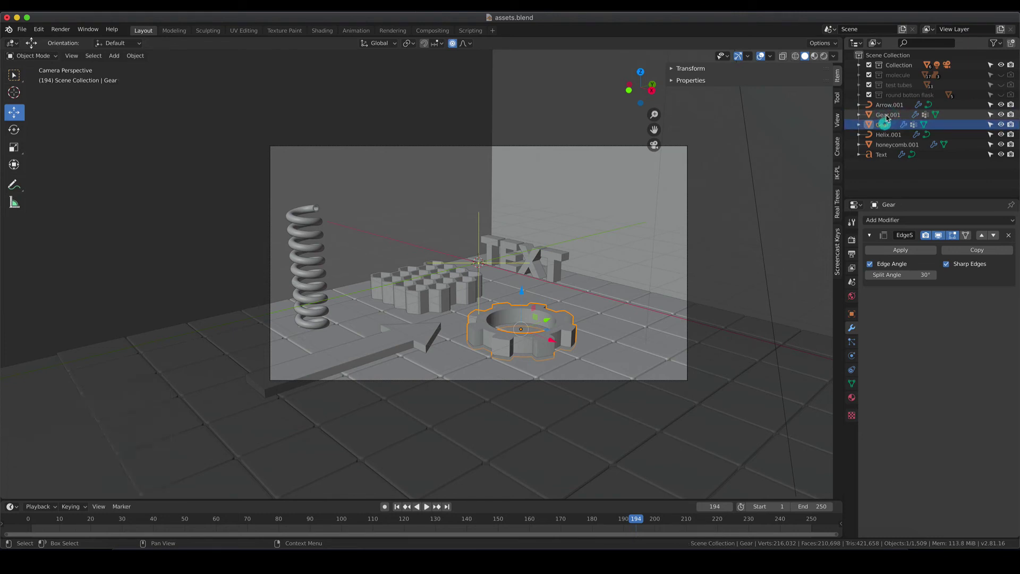
{"action": "left_click", "coordinate": [882, 125]}
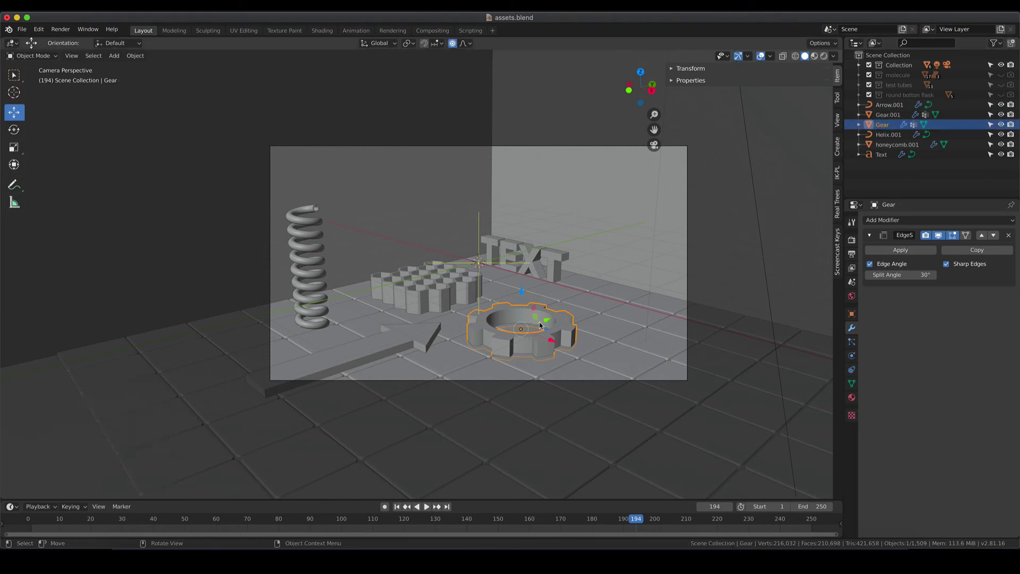
{"action": "key", "text": "g"}
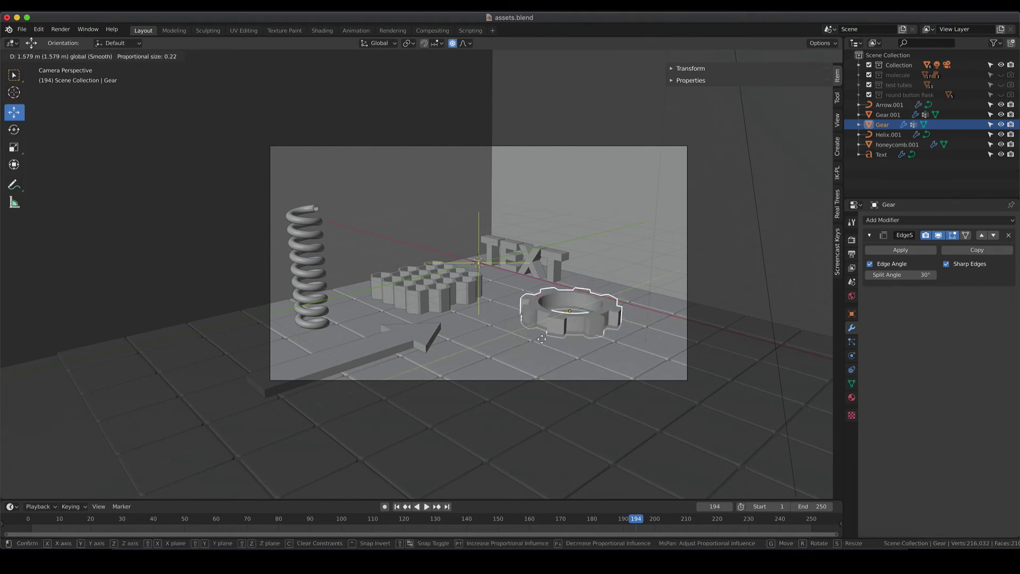
{"action": "left_click", "coordinate": [541, 322]}
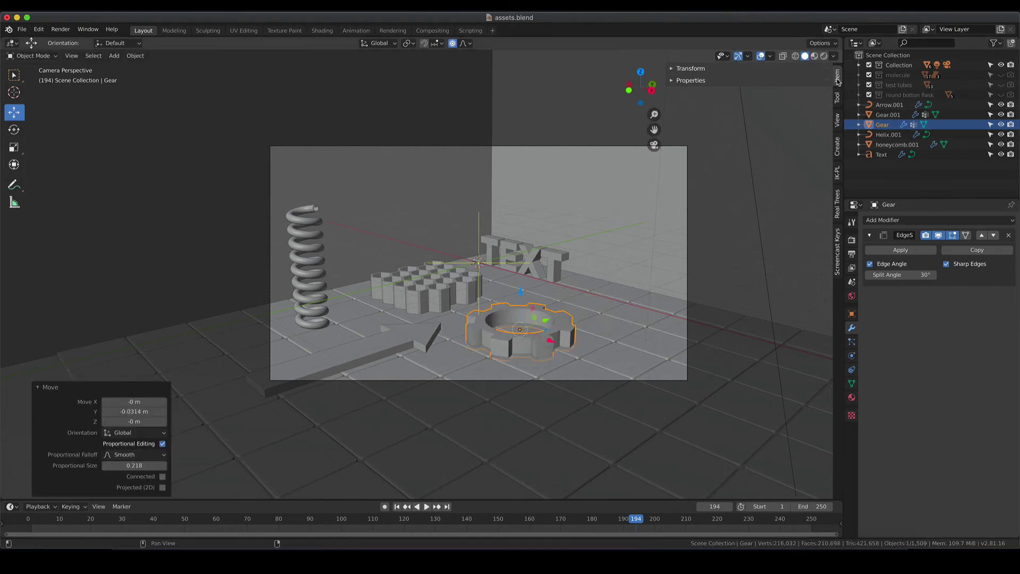
{"action": "left_click", "coordinate": [673, 68]}
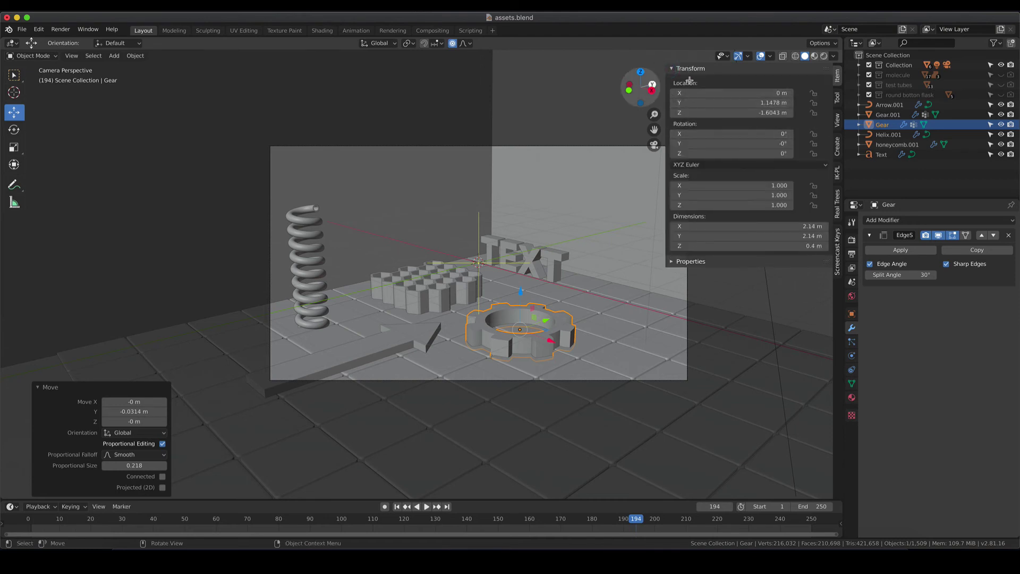
Place Gear at Y about 3.24 m and rotate it 23.8° about Z to mesh with Gear.001
{"action": "left_click_drag", "start_coordinate": [701, 101], "coordinate": [745, 101]}
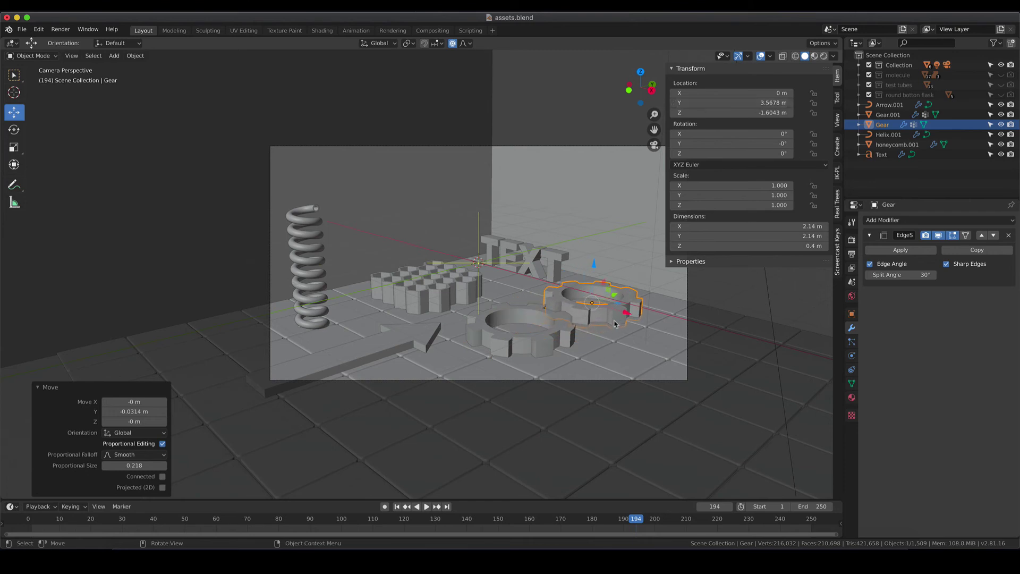
{"action": "key", "text": "g"}
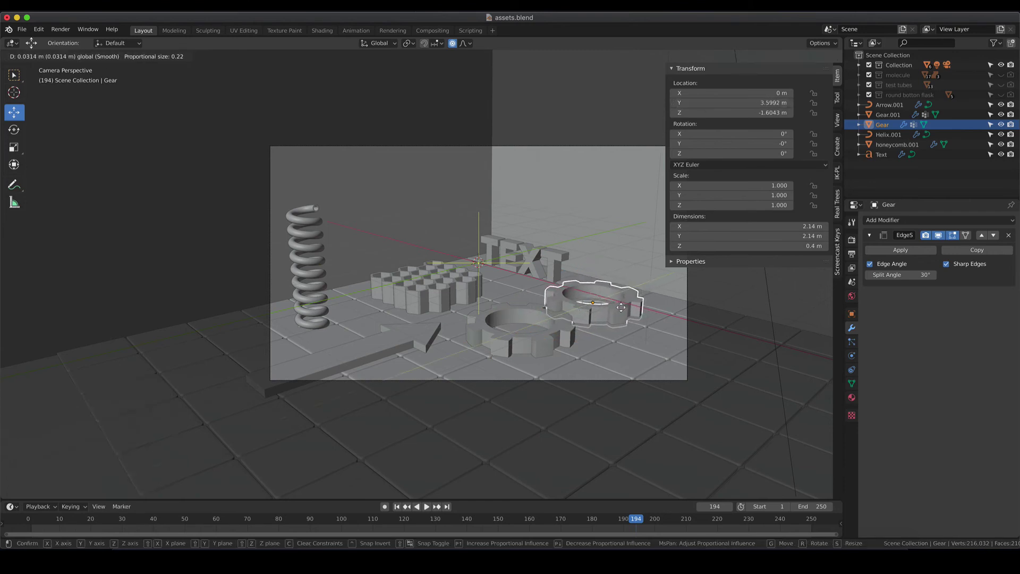
{"action": "left_click", "coordinate": [620, 308]}
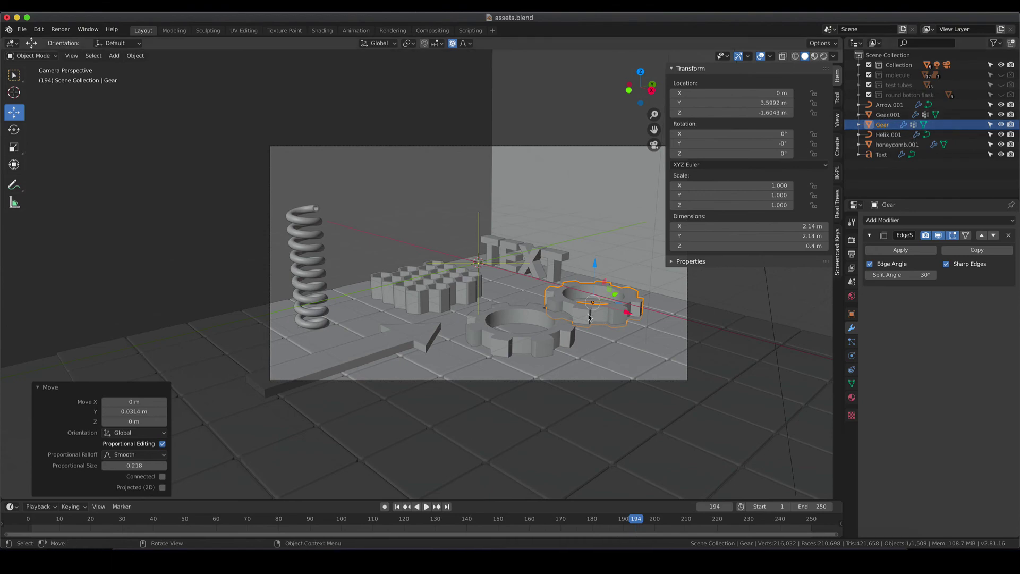
{"action": "key", "text": "KP_7"}
{"action": "scroll", "coordinate": [519, 154], "scroll_direction": "up", "scroll_amount": 5, "text": "shift"}
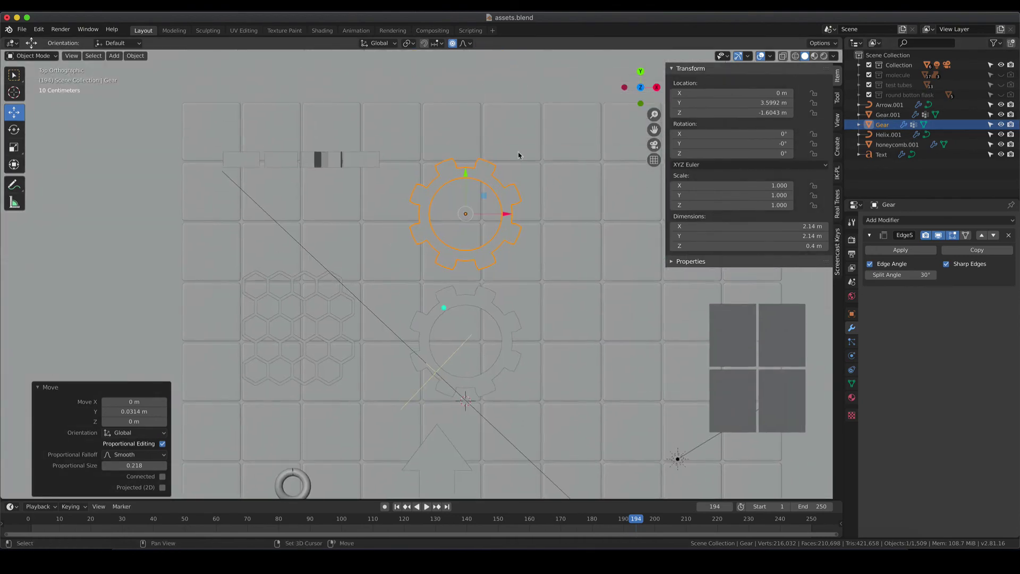
{"action": "left_click_drag", "start_coordinate": [465, 173], "coordinate": [467, 186]}
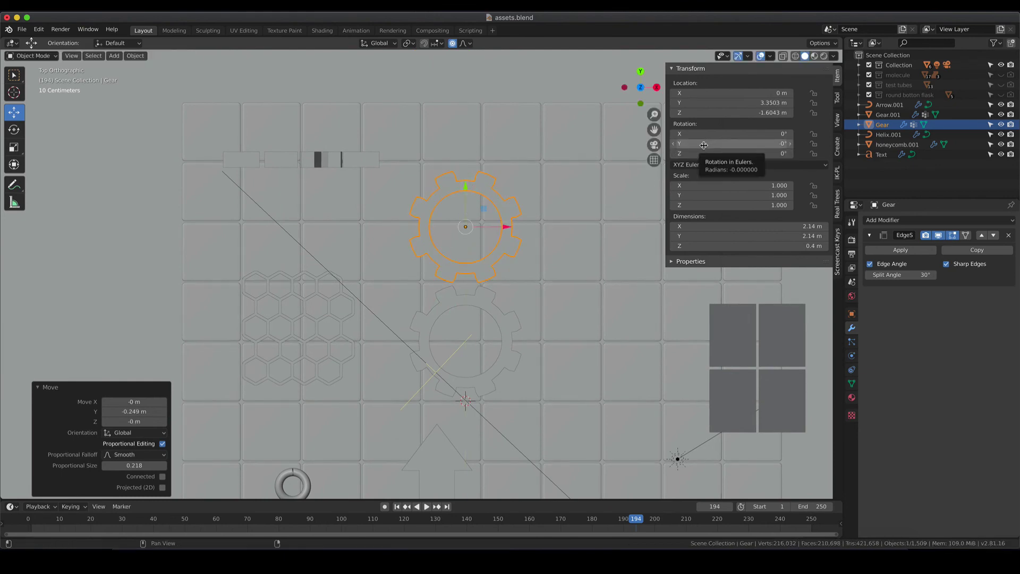
{"action": "left_click_drag", "start_coordinate": [710, 154], "coordinate": [749, 153]}
{"action": "left_click_drag", "start_coordinate": [469, 188], "coordinate": [468, 195]}
{"action": "key", "text": "KP_0"}
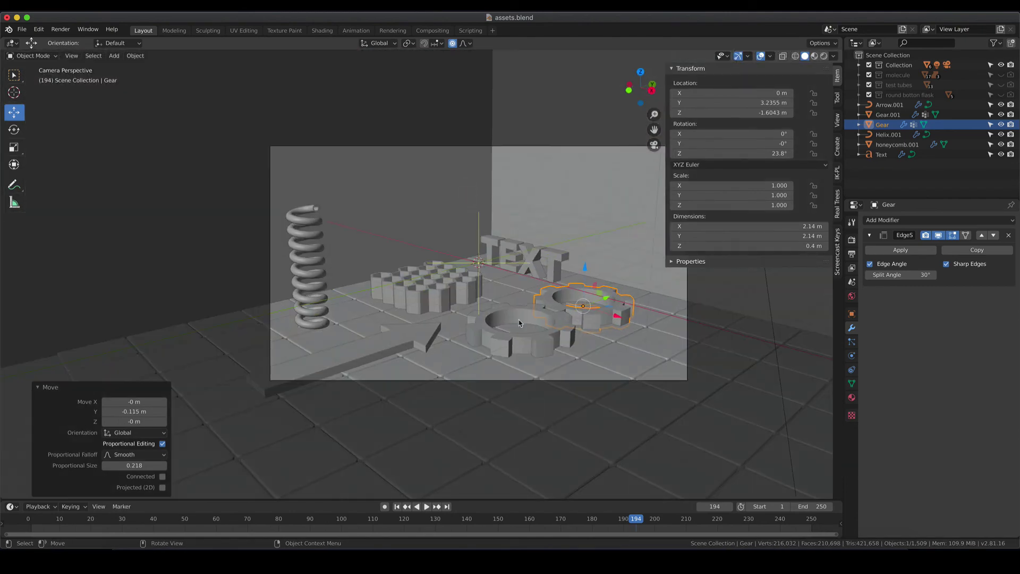
{"action": "left_click", "coordinate": [514, 343]}
Make Gear.001's material fully smooth with a pasted blue base colour
{"action": "left_click", "coordinate": [852, 398]}
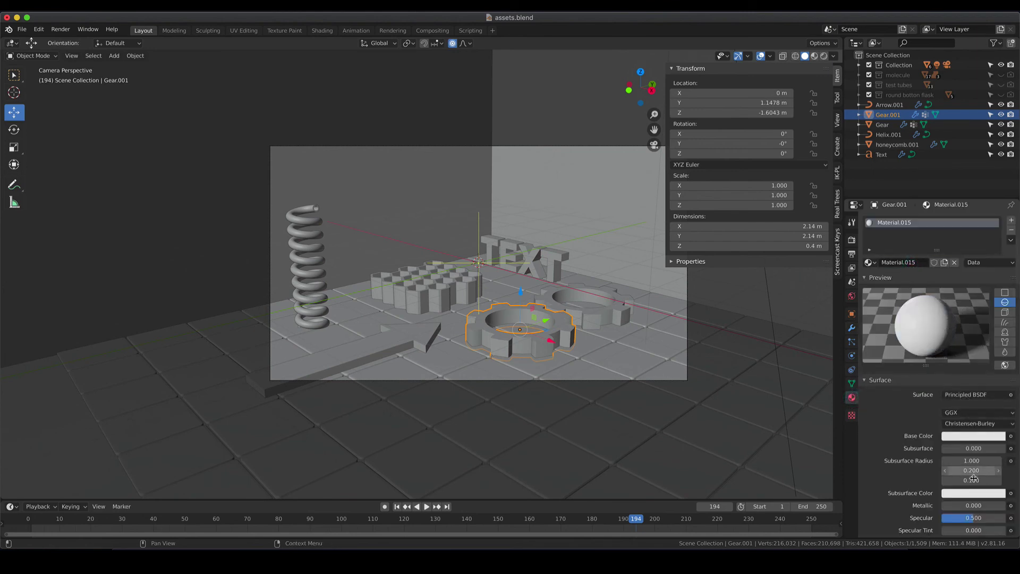
{"action": "scroll", "coordinate": [961, 412], "scroll_direction": "down", "scroll_amount": 1}
{"action": "key", "text": "BackSpace"}
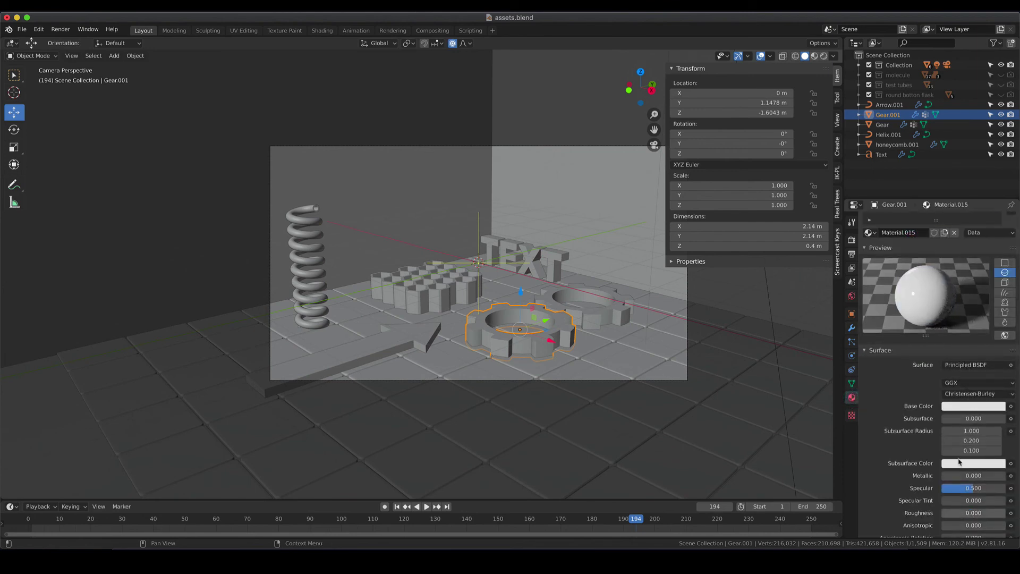
{"action": "left_click", "coordinate": [974, 406]}
{"action": "key", "text": "ctrl+v"}
{"action": "key", "text": "ctrl+v"}
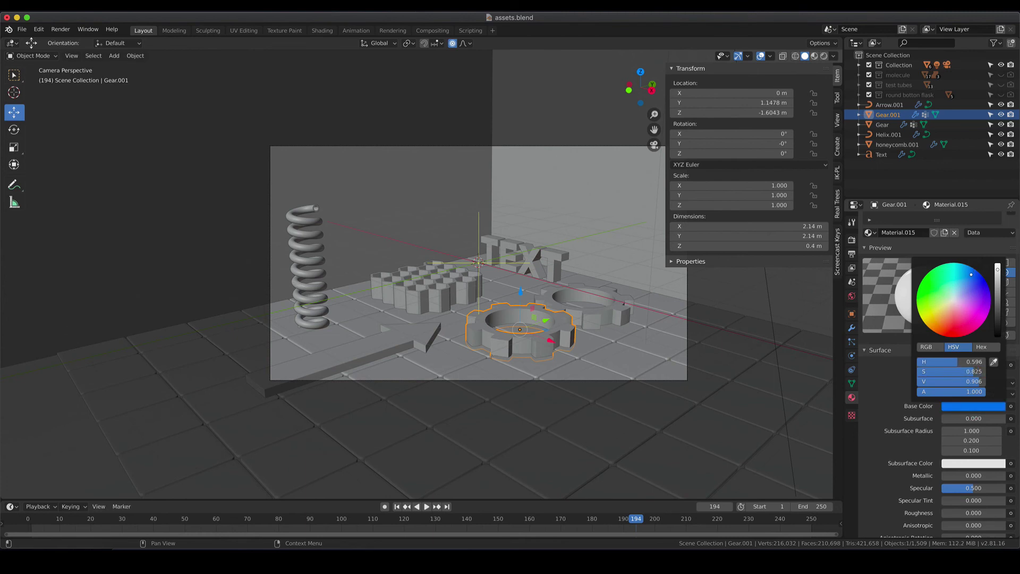
{"action": "left_click_drag", "start_coordinate": [951, 382], "coordinate": [957, 382]}
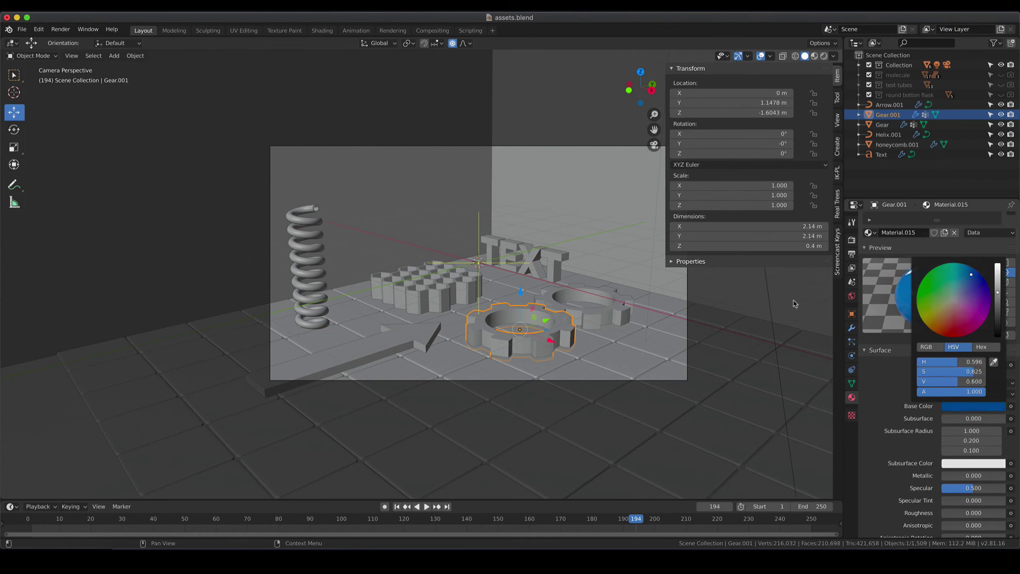
Give Gear Material.016 with Roughness 0 and a deep saturated blue base colour
{"action": "left_click", "coordinate": [585, 313]}
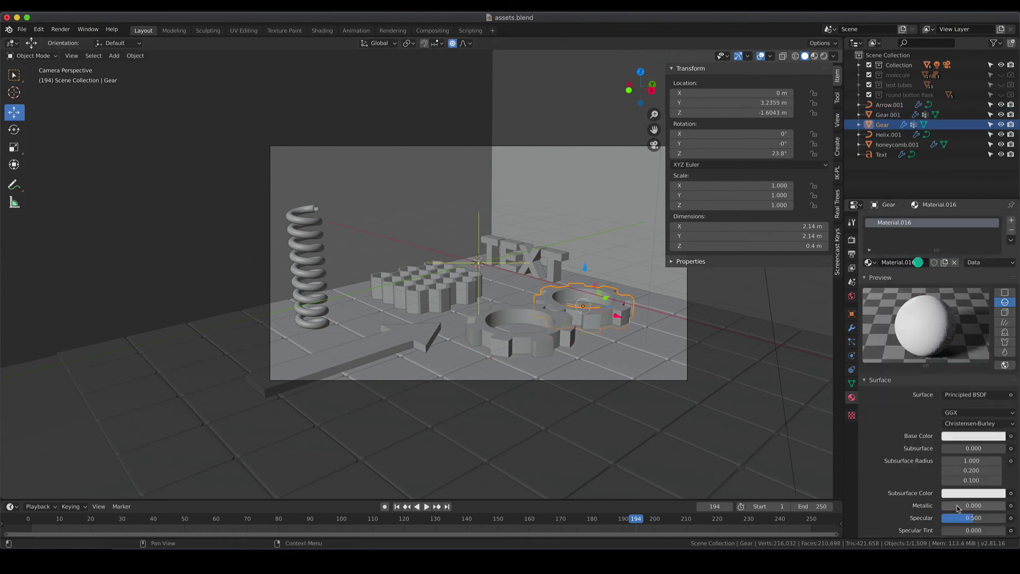
{"action": "scroll", "coordinate": [964, 507], "scroll_direction": "down", "scroll_amount": 2}
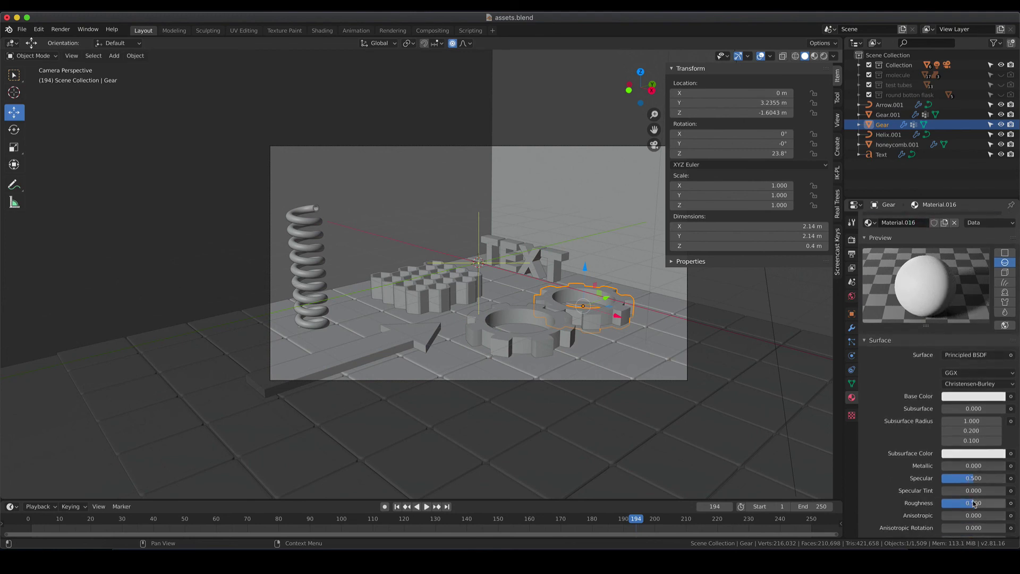
{"action": "left_click_drag", "start_coordinate": [973, 503], "coordinate": [946, 503]}
{"action": "left_click", "coordinate": [973, 396]}
{"action": "left_click", "coordinate": [955, 286]}
{"action": "left_click_drag", "start_coordinate": [955, 286], "coordinate": [997, 297]}
{"action": "scroll", "coordinate": [384, 301], "scroll_direction": "down", "scroll_amount": 2}
{"action": "scroll", "coordinate": [384, 301], "scroll_direction": "down", "scroll_amount": 1}
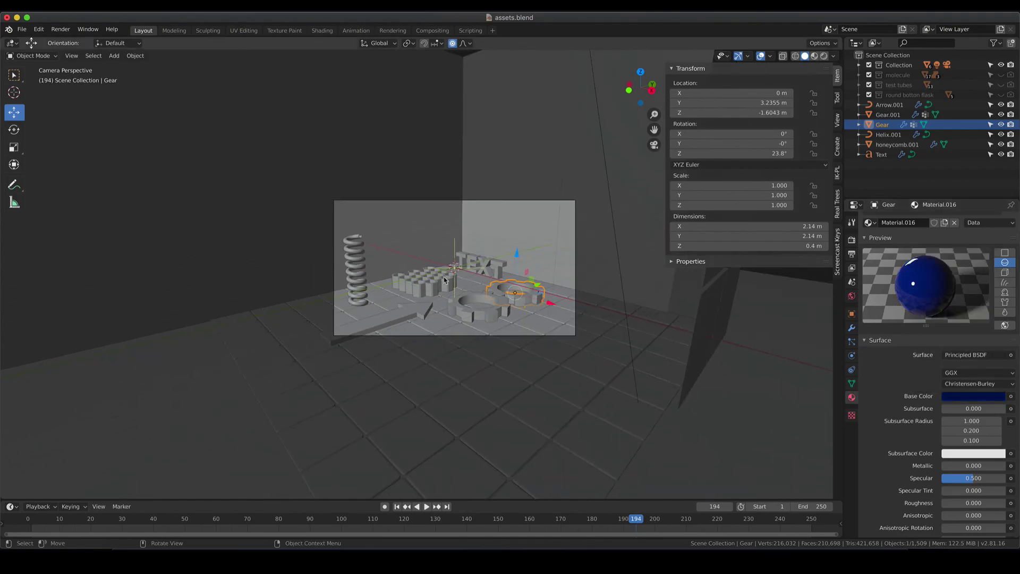
Switch the viewport to Rendered shading and zoom and pan so the camera view fills it
{"action": "key", "text": "z"}
{"action": "left_click", "coordinate": [452, 222]}
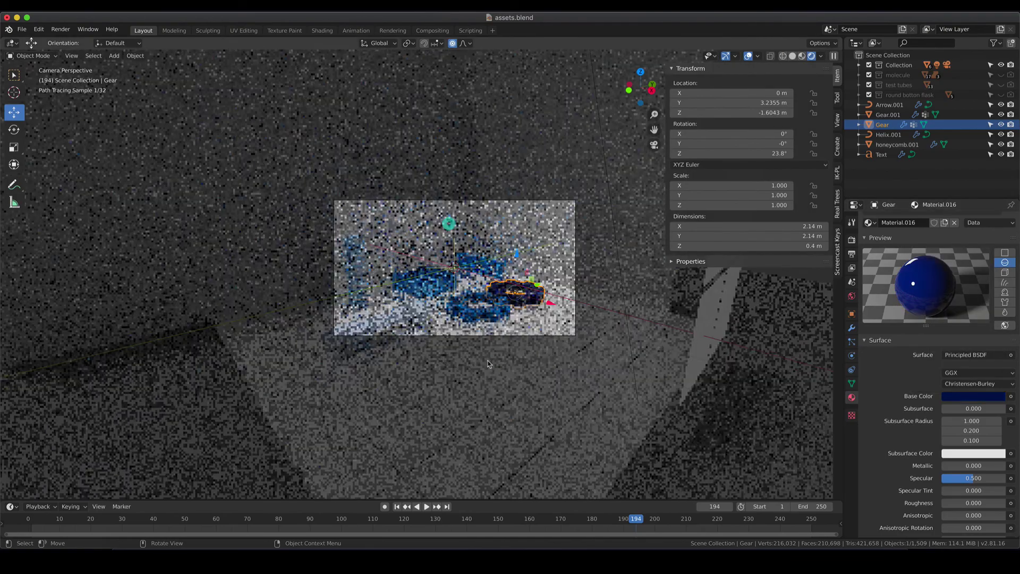
{"action": "scroll", "coordinate": [489, 364], "scroll_direction": "up", "scroll_amount": 3}
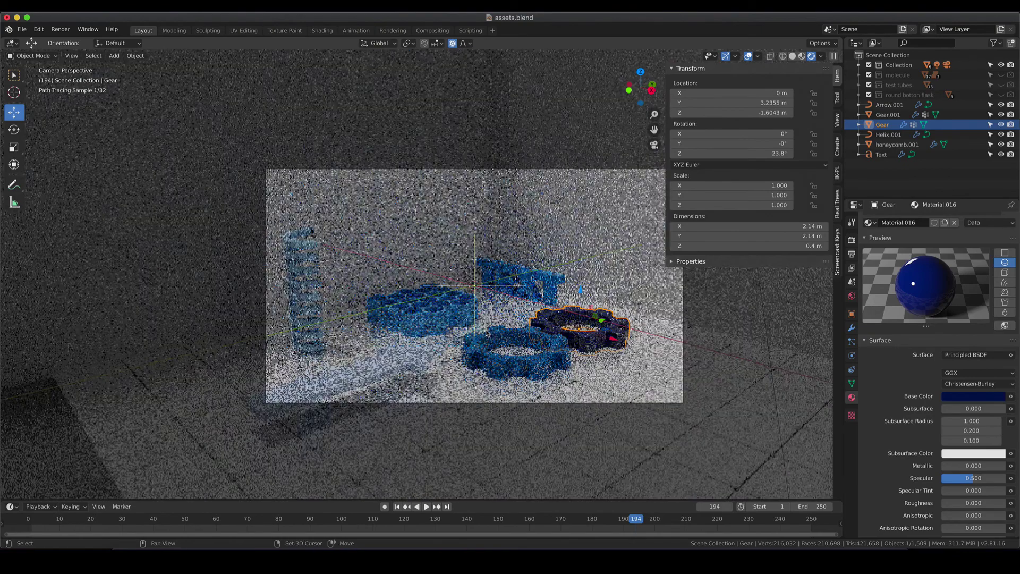
{"action": "middle_click_drag", "start_coordinate": [475, 340], "coordinate": [399, 350], "text": "shift"}
{"action": "scroll", "coordinate": [398, 350], "scroll_direction": "up", "scroll_amount": 1}
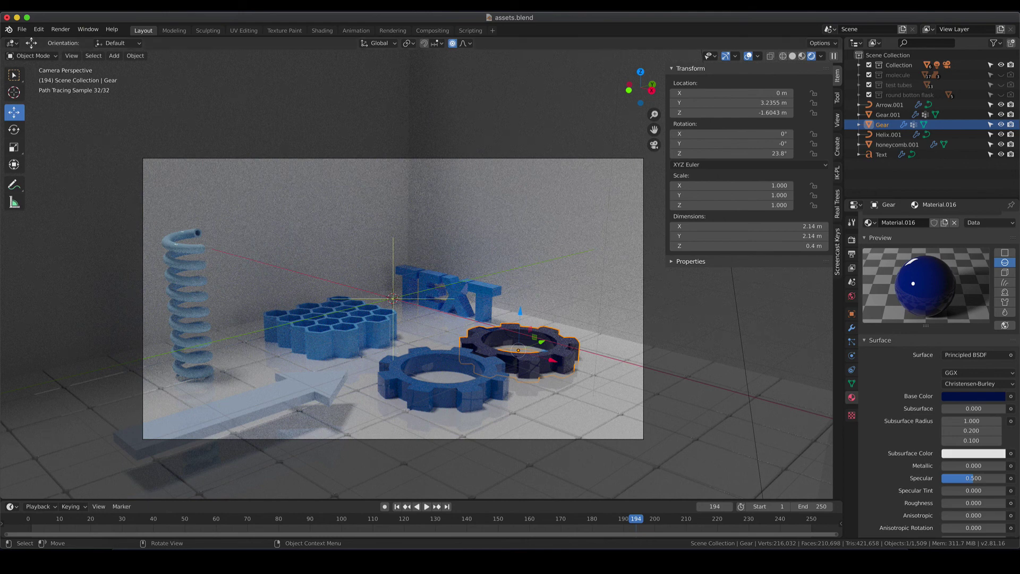
Render the final image via Render > Render Image, then move and maximize the Blender Render window
{"action": "left_click", "coordinate": [60, 29]}
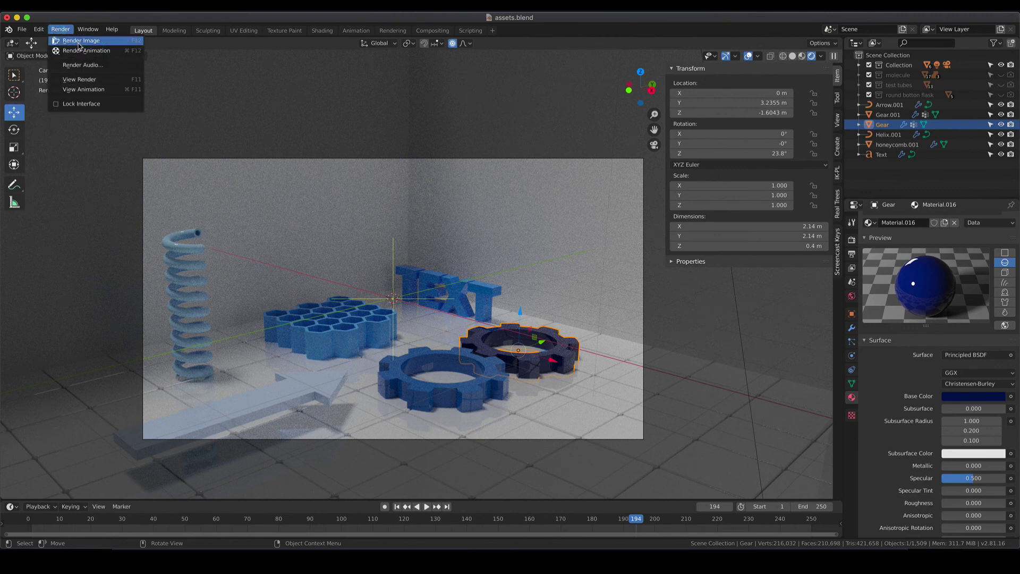
{"action": "left_click", "coordinate": [79, 41]}
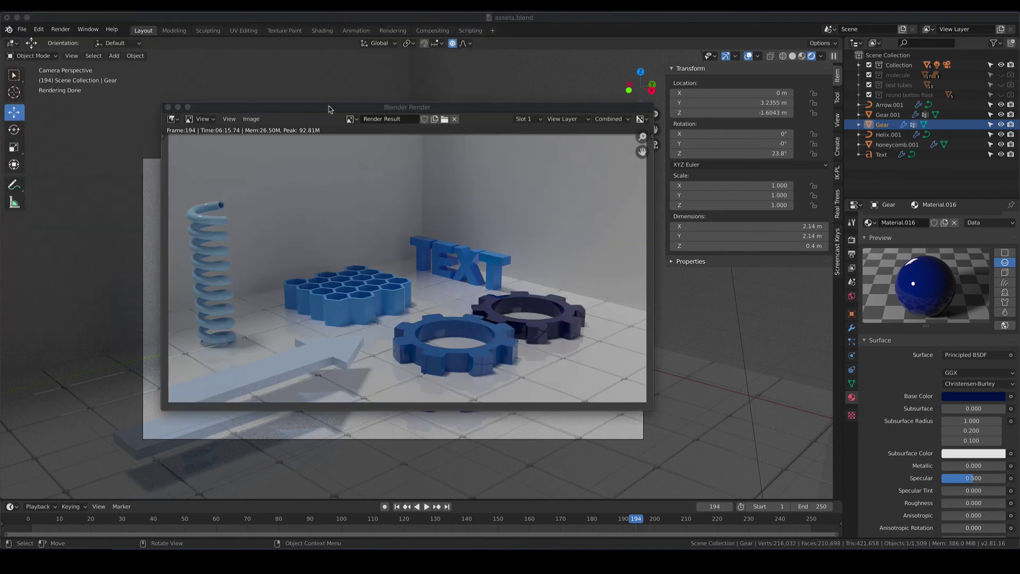
{"action": "left_click_drag", "start_coordinate": [322, 107], "coordinate": [292, 78]}
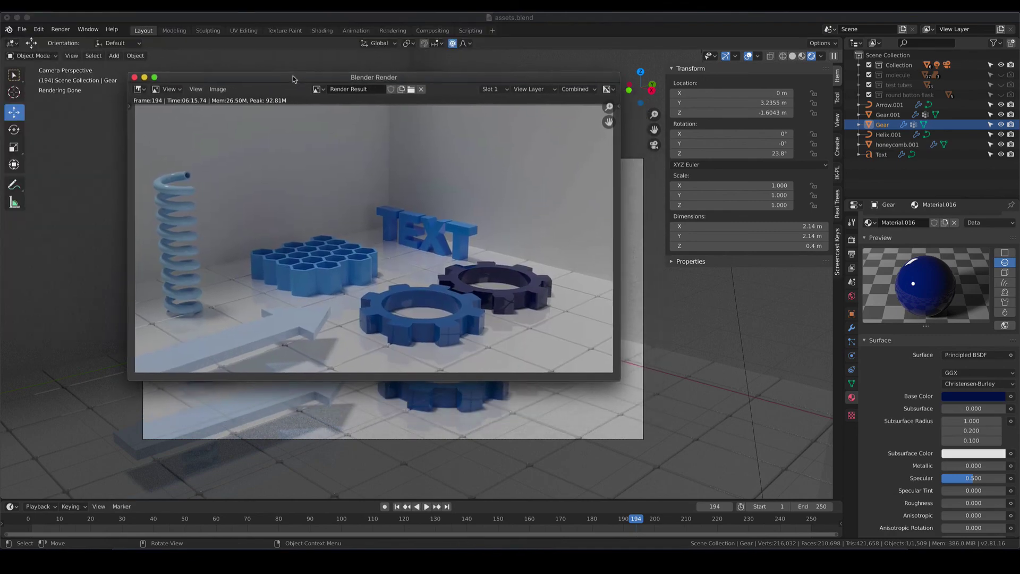
{"action": "double_click", "coordinate": [291, 78]}
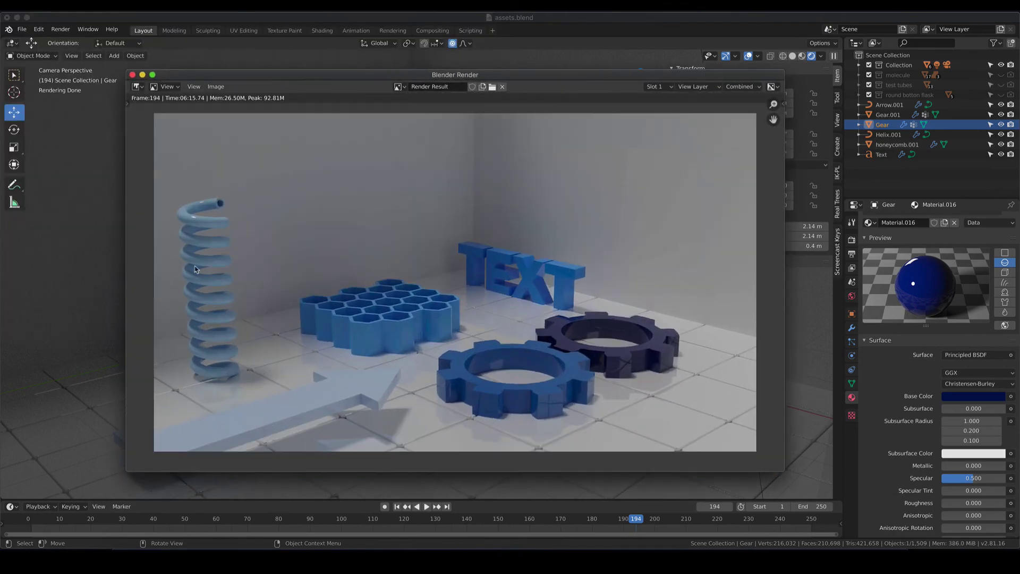